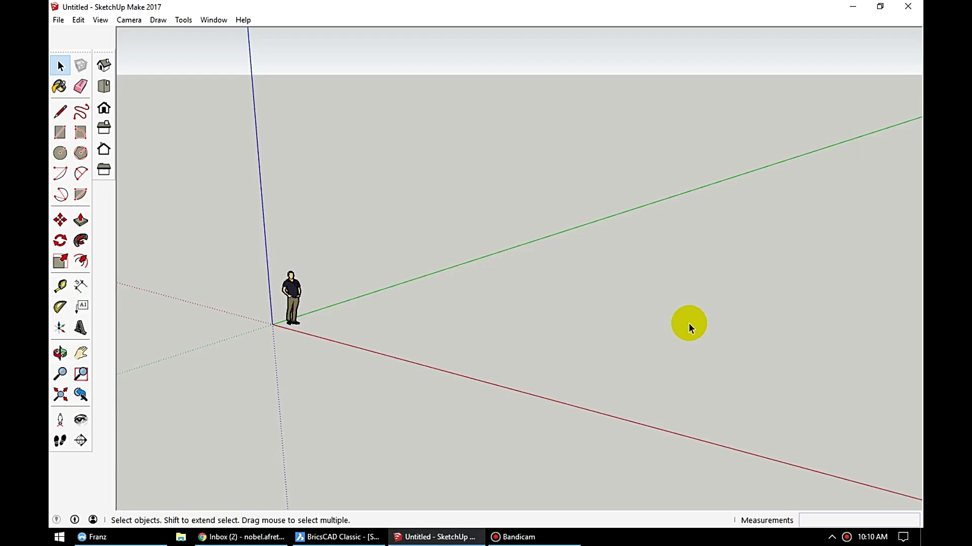
Step: Start a base rectangle by placing its first corner on the ground beside the figure
left_click(60, 133)
left_click(484, 367)
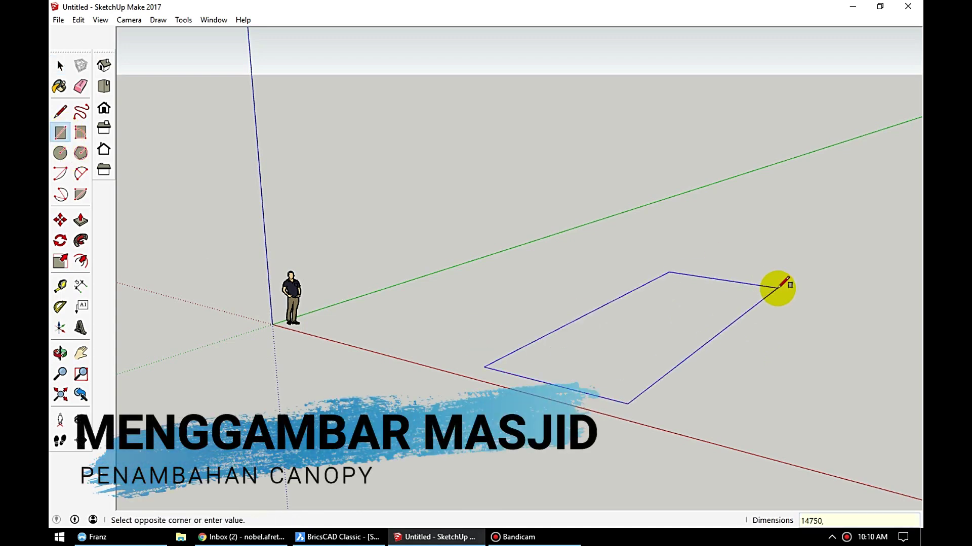
Step: Finish the base rectangle face and orbit around it
right_click(643, 336)
left_click(458, 327)
key("Escape")
left_click(455, 329)
left_click(580, 162)
key("space")
scroll(399, 262, "up", 3)
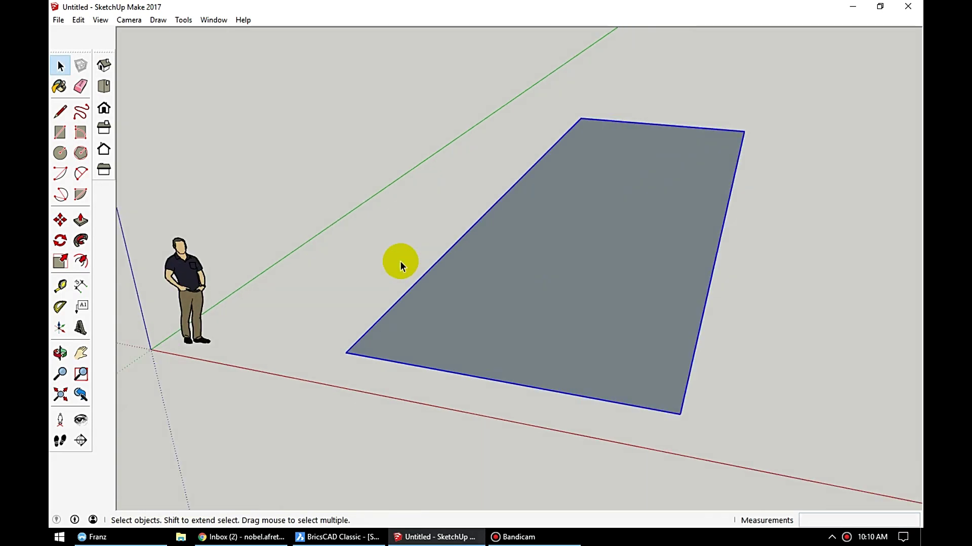
middle_click_drag(400, 261, 536, 306)
Step: Pull the base into a 300mm slab and raise all but a step strip 200mm
left_click(81, 221)
double_click(607, 305)
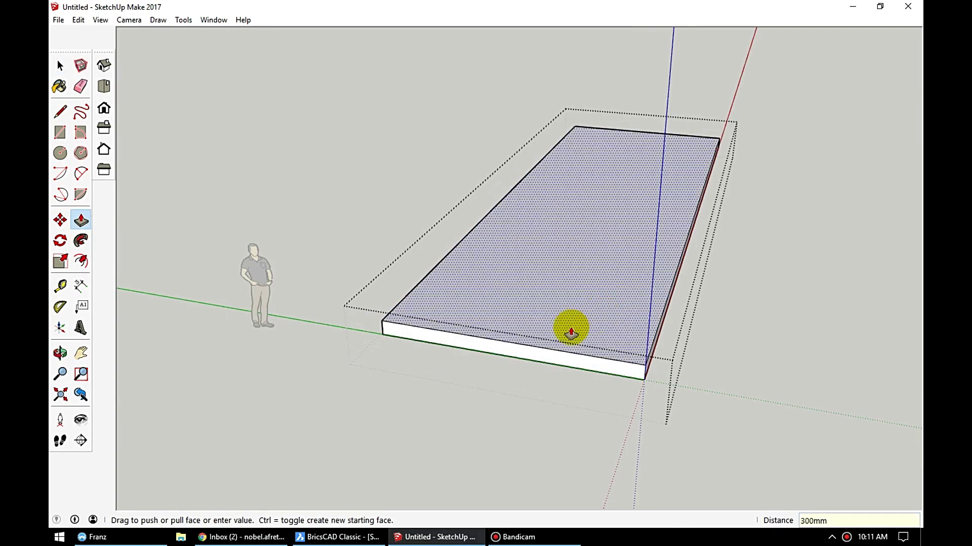
scroll(460, 415, "up", 3)
key("l")
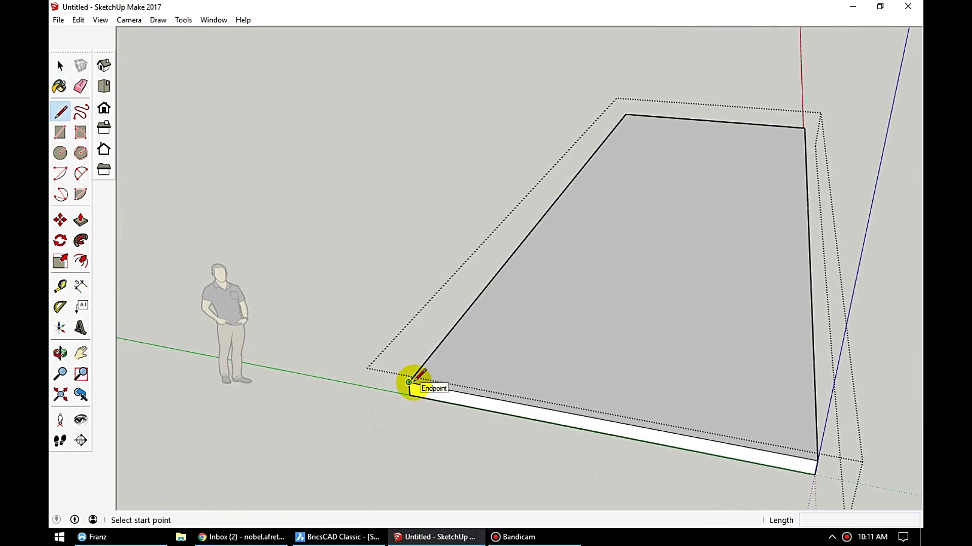
left_click(627, 115)
key("p")
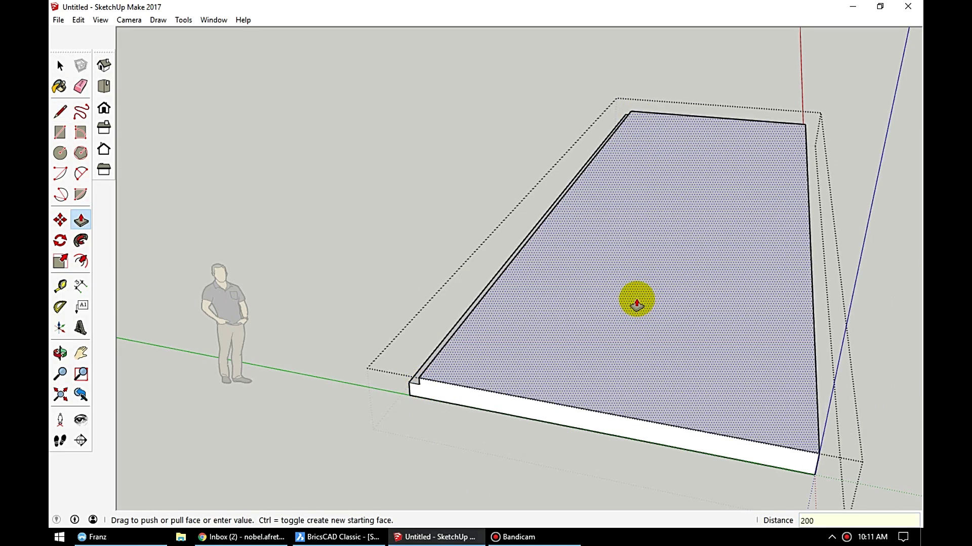
key("space")
scroll(473, 363, "up", 3)
Step: Draw a 200×200 square and push it up into a tall grouped post
key("l")
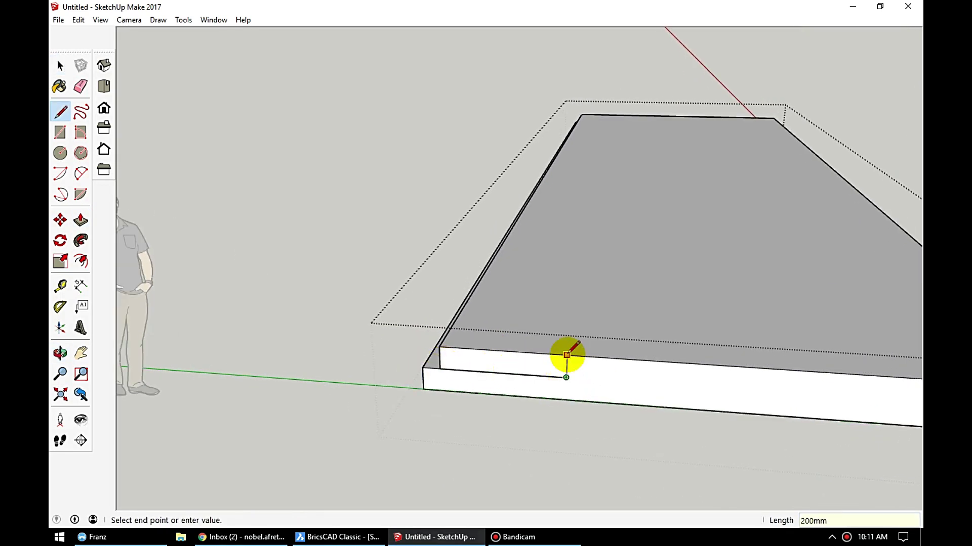
middle_click_drag(443, 234, 537, 327)
key("r")
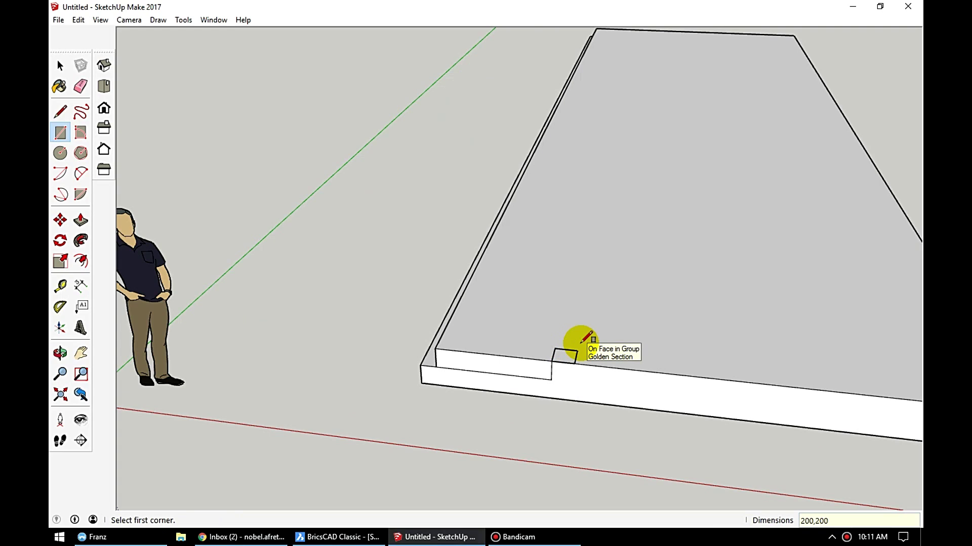
key("space")
double_click(568, 354)
scroll(561, 354, "up", 2)
key("p")
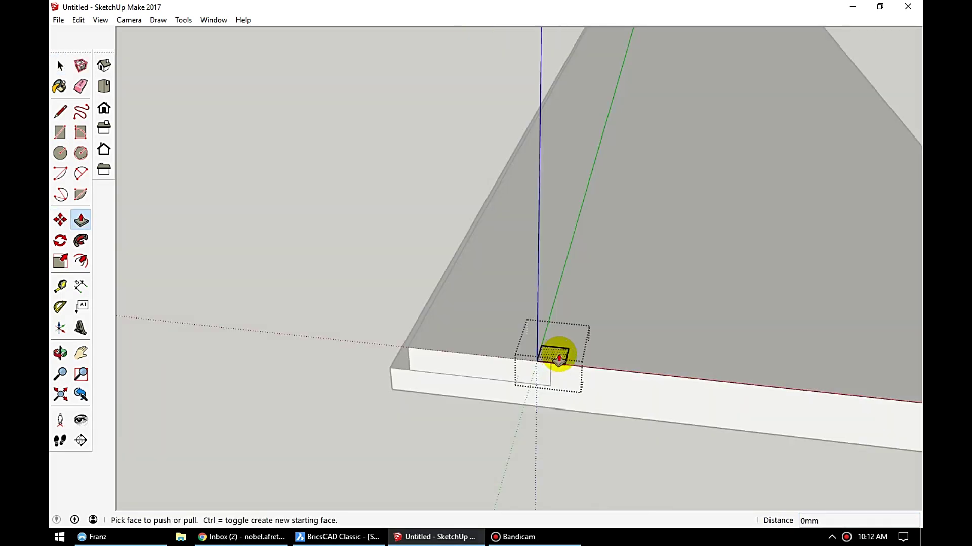
key("Return")
key("space")
scroll(491, 248, "down", 5)
middle_click_drag(491, 248, 604, 283)
Step: Copy the post at 2950mm spacing along the slab
right_click(603, 225)
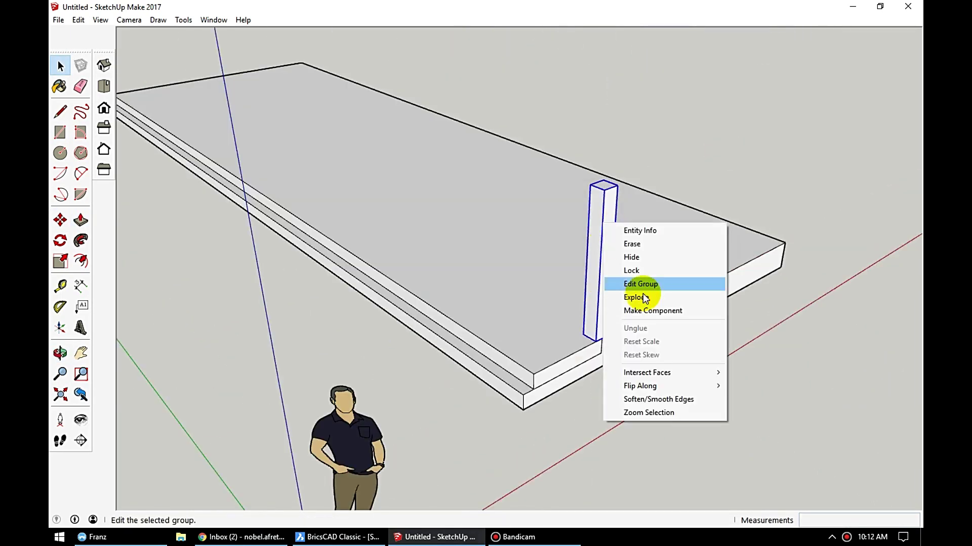
key("Escape")
key("m")
left_click(592, 336)
key("ctrl")
scroll(602, 344, "up", 3)
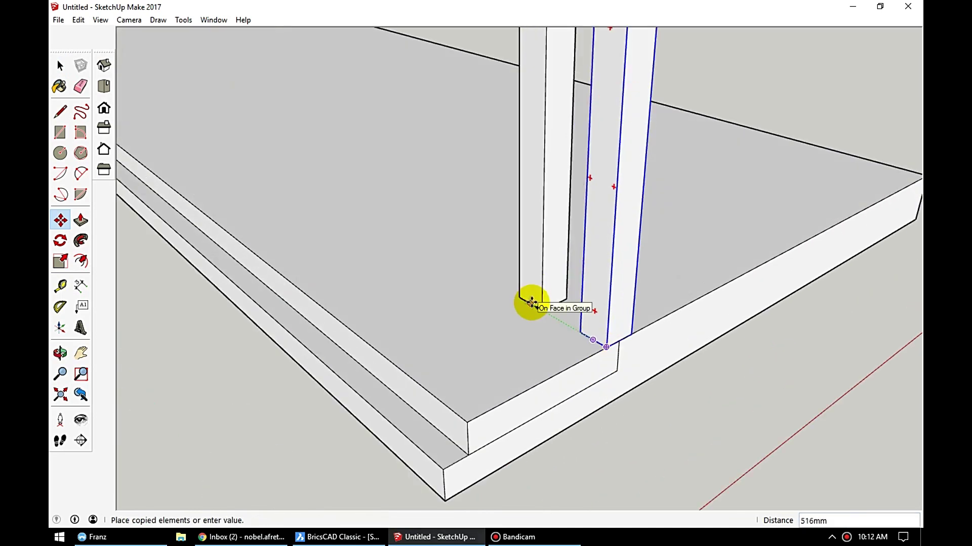
scroll(332, 191, "down", 2)
scroll(427, 208, "down", 2)
scroll(441, 200, "down", 1)
scroll(507, 204, "up", 1)
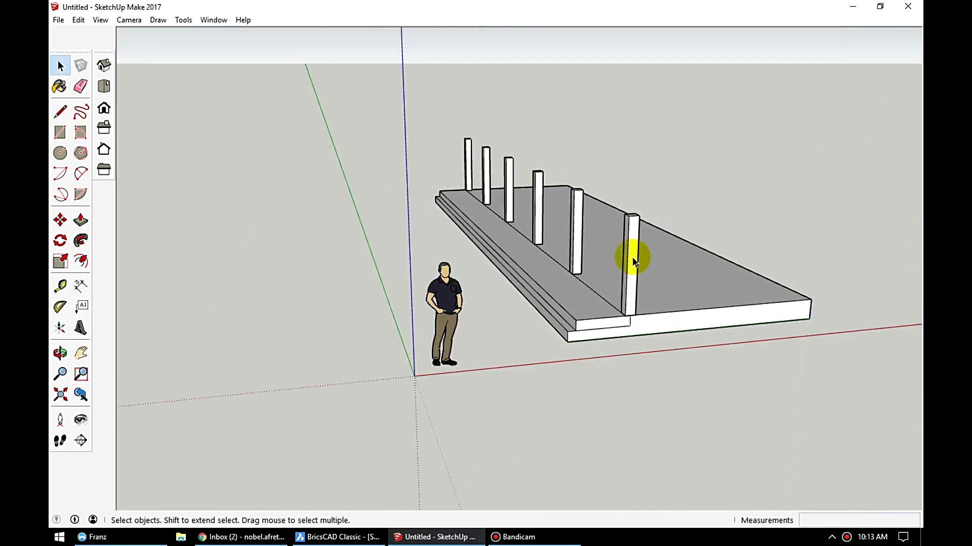
mouse_move(740, 153)
middle_mouse_down()
mouse_move(601, 197)
mouse_move(573, 168)
middle_mouse_up()
scroll(573, 168, "up", 3)
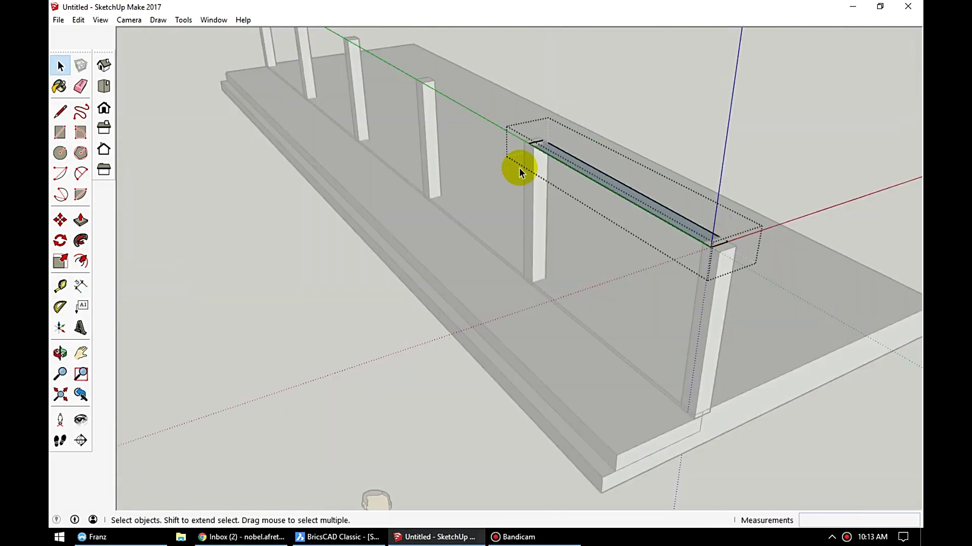
scroll(522, 173, "up", 3)
Step: Outline a cap block on top of a post, undoing and redrawing the first attempt
key("l")
left_click(532, 153)
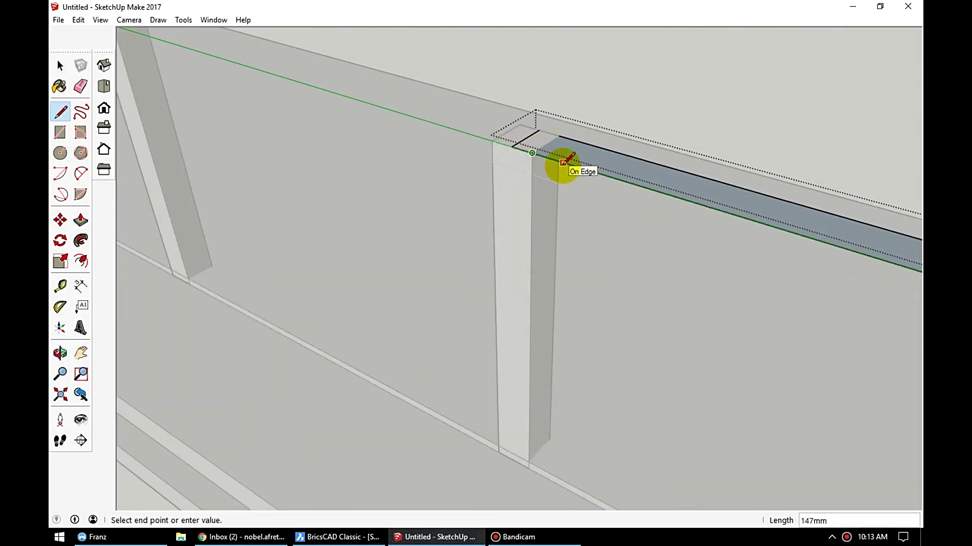
left_click(583, 143)
scroll(557, 147, "down", 3)
scroll(495, 134, "up", 3)
key("p")
left_click(514, 152)
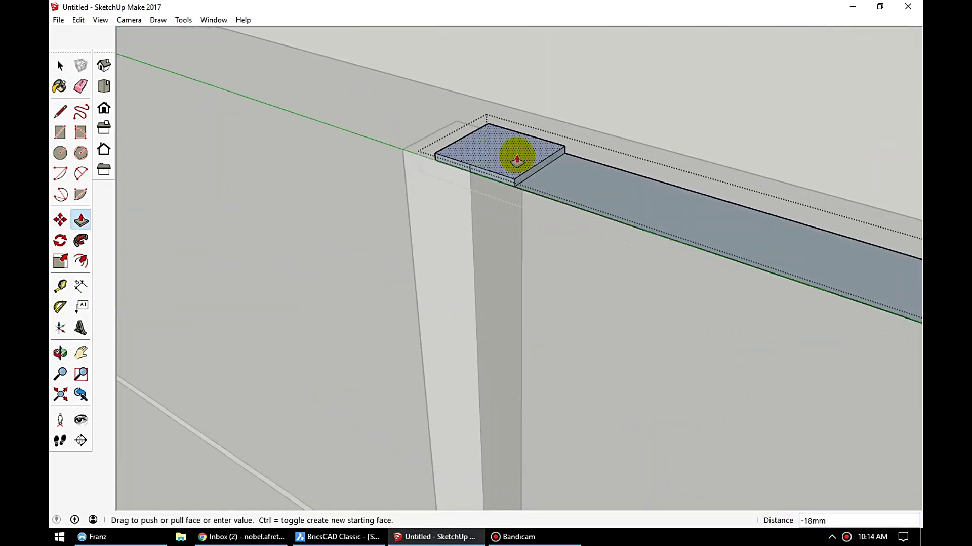
key("space")
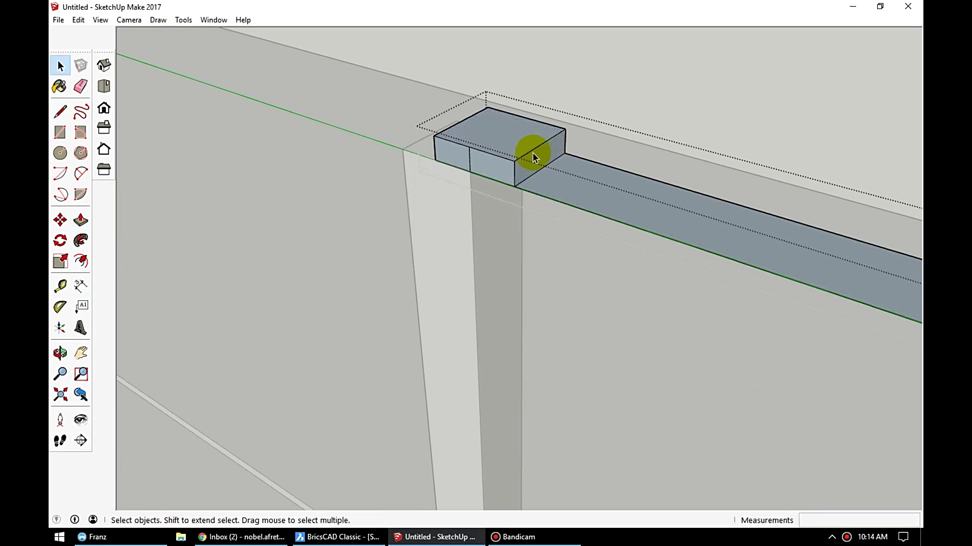
key("ctrl+z")
key("l")
left_click(471, 172)
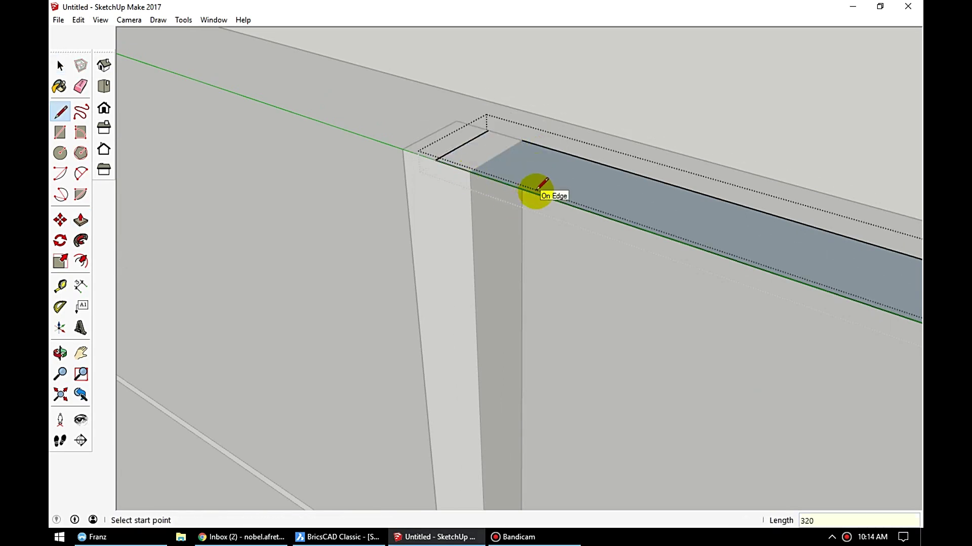
scroll(537, 190, "down", 1)
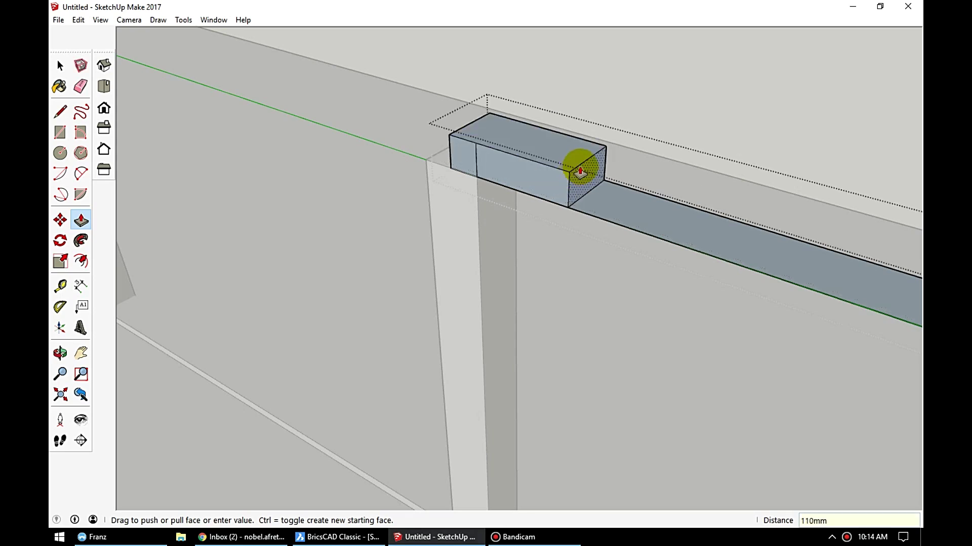
Step: Raise the cap block on the post, cut a notch in its side, and raise its top
left_click(581, 162)
scroll(567, 203, "up", 2)
key("l")
left_click(561, 222)
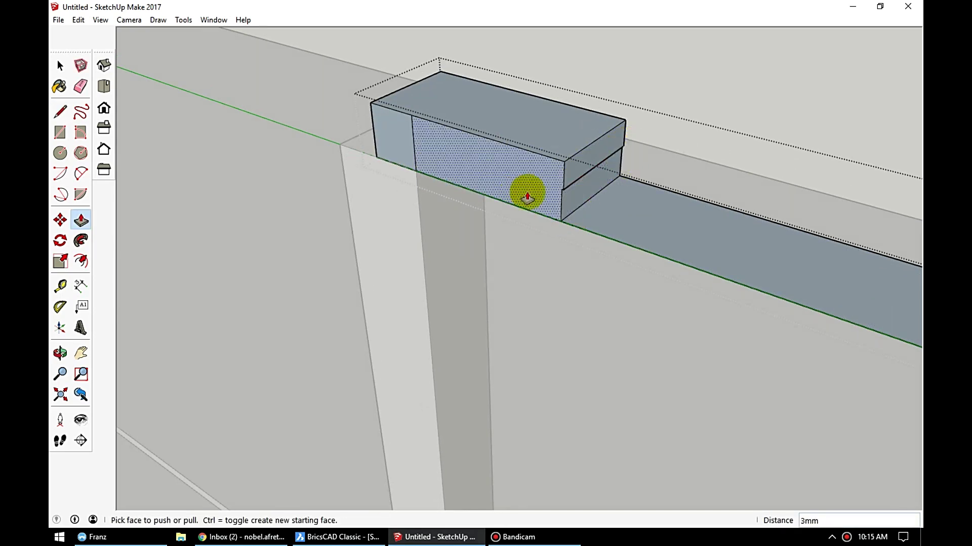
left_click(473, 188)
scroll(567, 169, "up", 1)
scroll(568, 169, "up", 1)
left_click(559, 173)
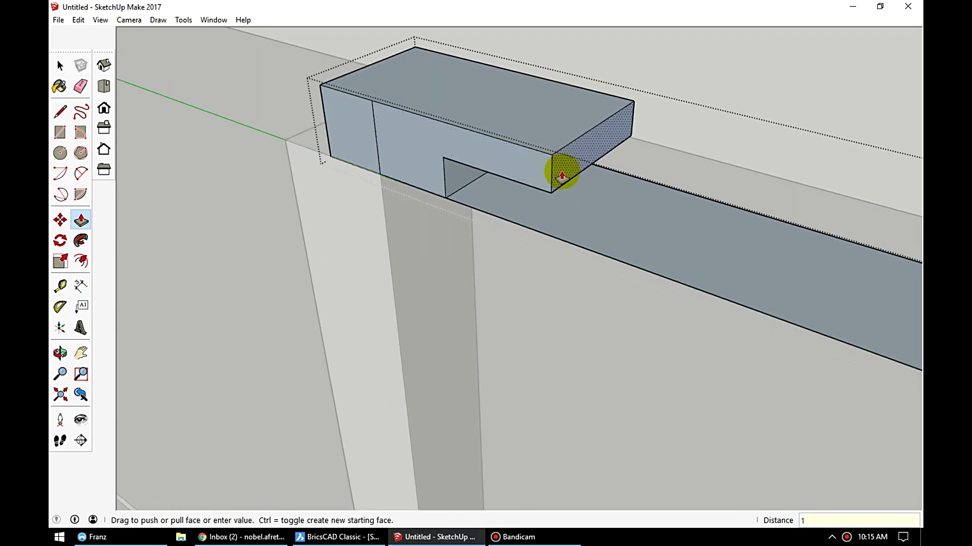
left_click(505, 114)
Step: Pull the cap's upper step outward and erase the leftover edges
key("l")
middle_click_drag(505, 114, 509, 104)
scroll(538, 169, "down", 1)
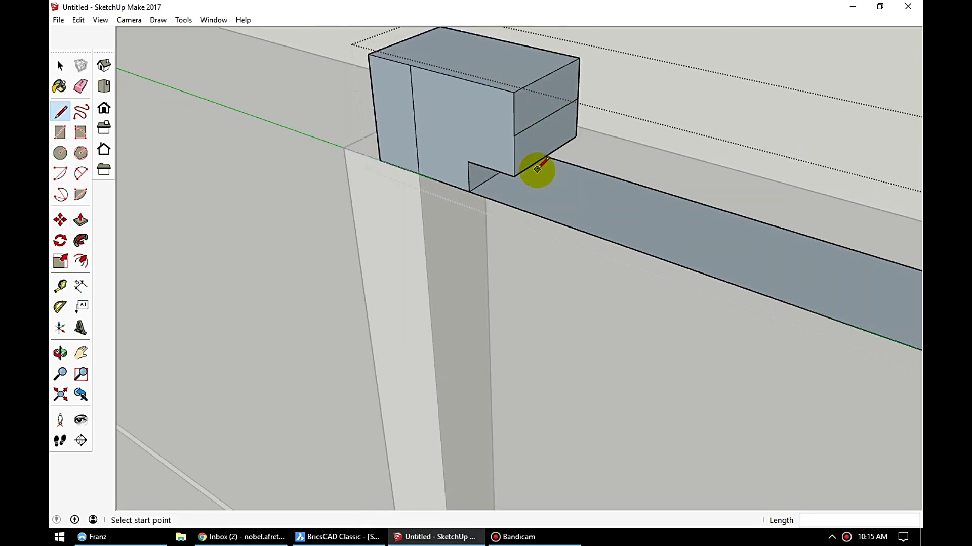
middle_click_drag(538, 169, 587, 126)
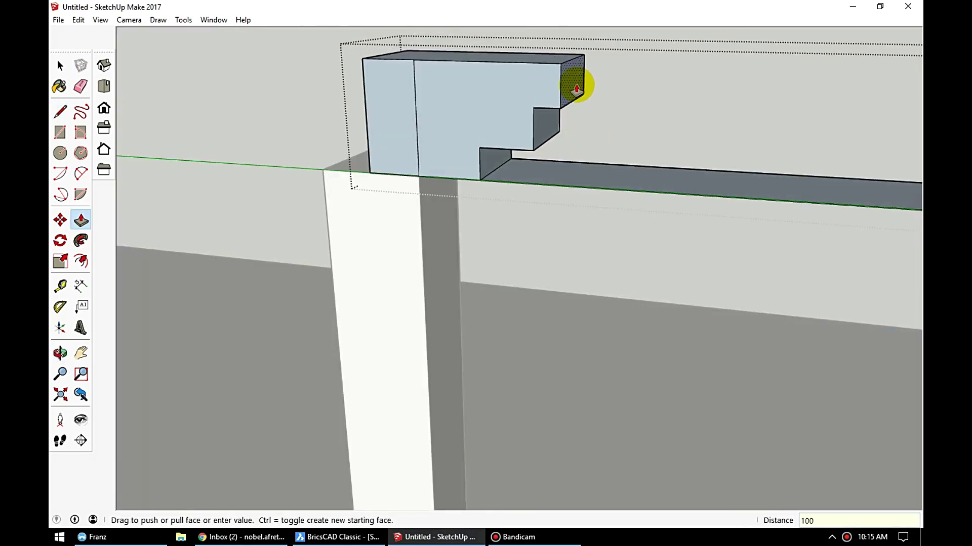
left_click(577, 90)
key("e")
scroll(425, 160, "down", 2)
mouse_move(425, 161)
middle_mouse_down()
mouse_move(460, 232)
mouse_move(845, 128)
mouse_move(444, 131)
mouse_move(496, 168)
middle_mouse_up()
key("space")
right_click(850, 215)
Step: Mirror the copied capital block to face inward and open the capitals' group
key("Escape")
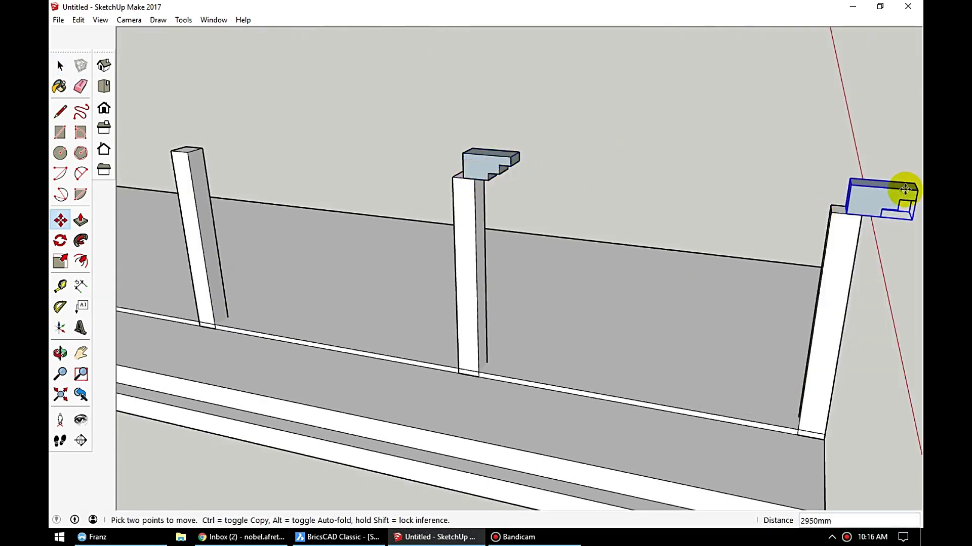
right_click(870, 203)
left_click(734, 376)
scroll(802, 237, "up", 2)
middle_click_drag(725, 220, 650, 211)
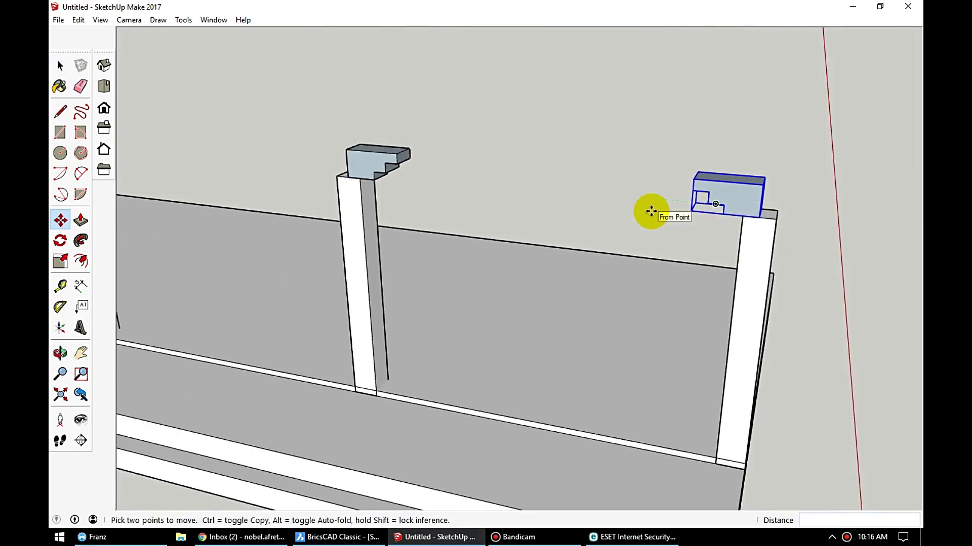
left_click(684, 182, "shift")
double_click(380, 158)
middle_click_drag(380, 159, 712, 221)
Step: Model the arch between the two capitals as an extruded band, erasing the face beneath
key("r")
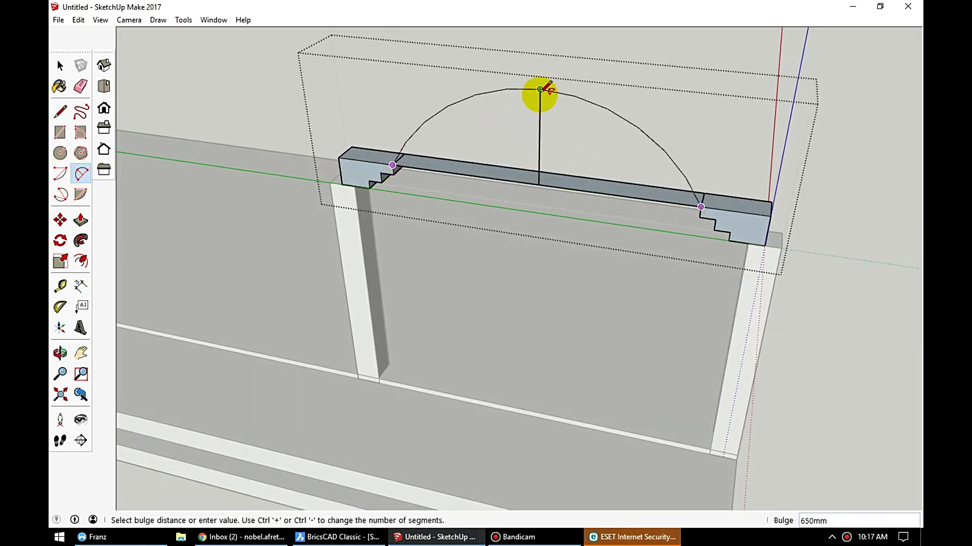
left_click(539, 90)
key("e")
key("p")
middle_click_drag(607, 163, 369, 120)
left_click(368, 120)
mouse_move(278, 228)
middle_mouse_down()
mouse_move(703, 203)
mouse_move(614, 201)
mouse_move(440, 278)
middle_mouse_up()
key("e")
left_click(633, 211)
key("space")
Step: Copy the arch onto the next pair of posts
left_click(475, 235)
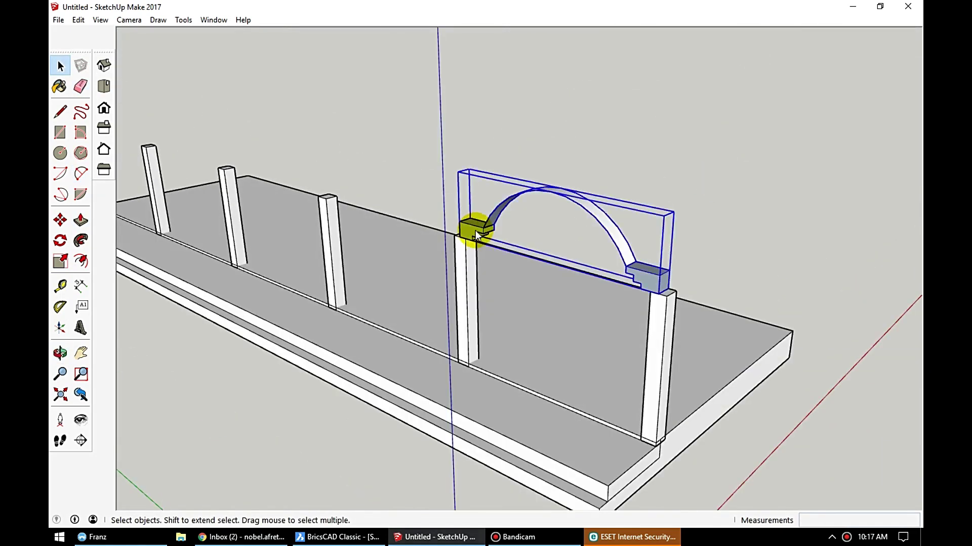
key("m")
key("ctrl")
scroll(608, 304, "up", 3)
left_click(232, 151)
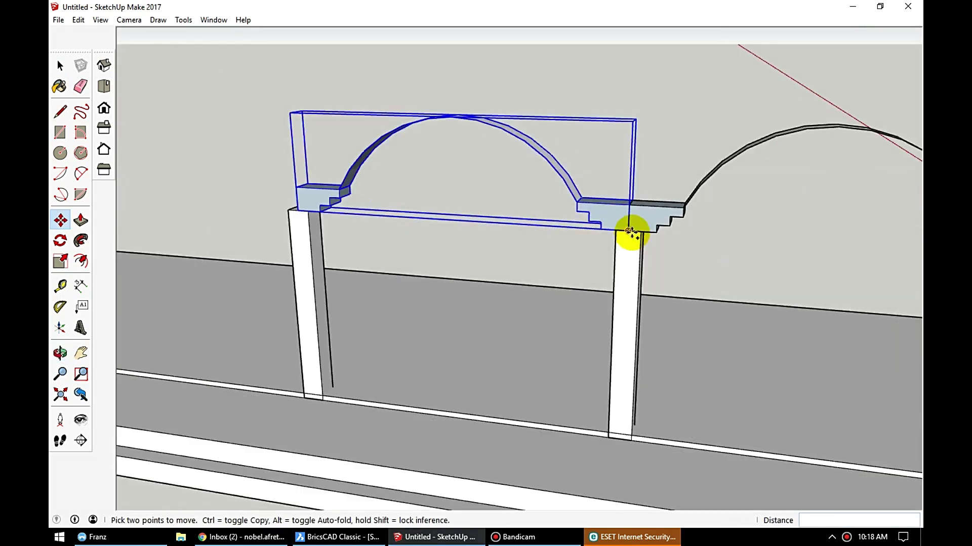
scroll(548, 220, "down", 3)
scroll(455, 215, "down", 3)
key("space")
mouse_move(456, 214)
middle_mouse_down()
mouse_move(796, 310)
mouse_move(735, 208)
mouse_move(652, 308)
middle_mouse_up()
mouse_move(600, 368)
middle_mouse_down()
mouse_move(748, 358)
mouse_move(525, 386)
middle_mouse_up()
Step: Copy a column 2950mm along the red axis beyond the slab
key("m")
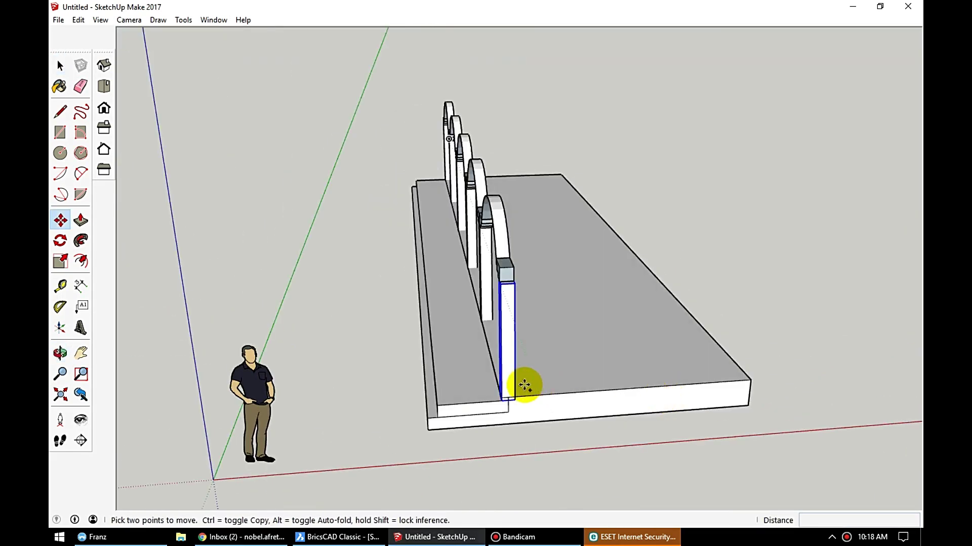
key("Return")
left_click(647, 380)
middle_click_drag(737, 386, 831, 364)
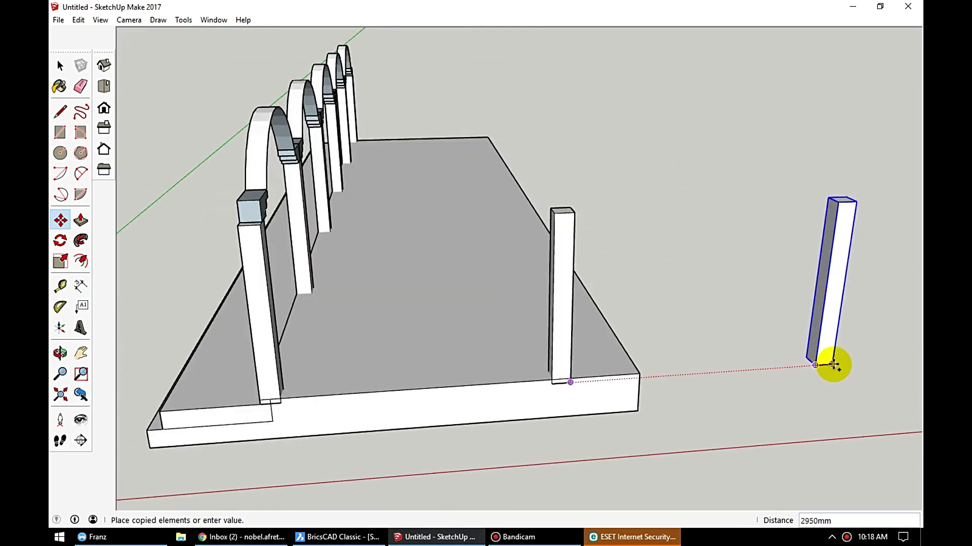
scroll(777, 355, "up", 2)
left_click(776, 354)
scroll(607, 344, "down", 3)
key("t")
middle_click_drag(514, 358, 427, 329)
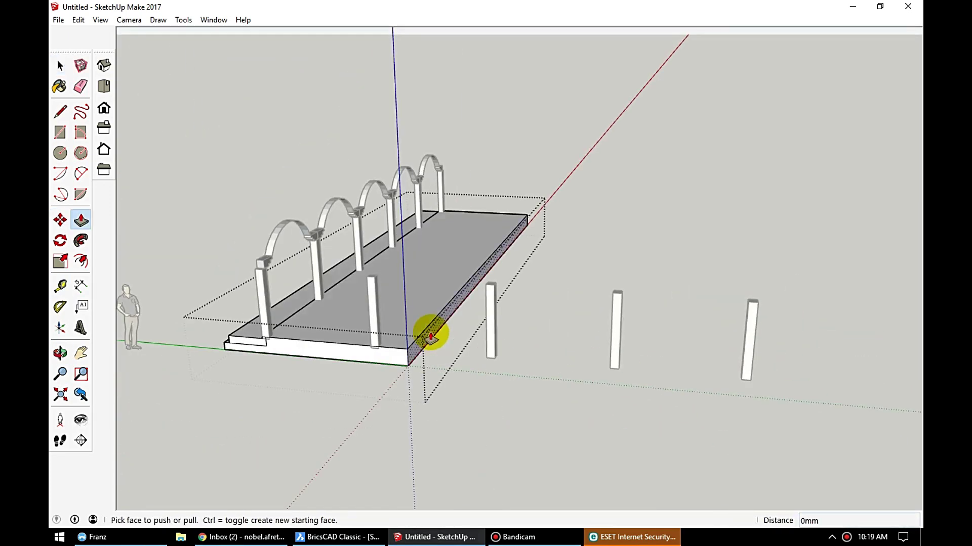
Step: Copy an arch onto the new column top and rotate it 90° for the front span
key("space")
scroll(590, 152, "up", 3)
left_click(269, 256)
key("m")
left_click(516, 307)
middle_click_drag(516, 308, 202, 395)
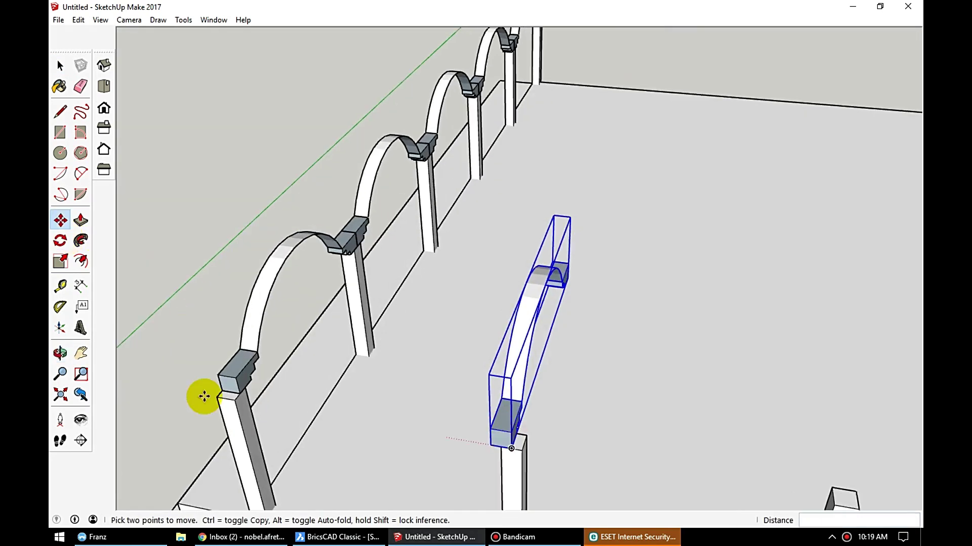
key("q")
scroll(514, 447, "up", 2)
type("90")
key("Return")
scroll(514, 449, "down", 2)
Step: Place two more arch copies along the front span's columns
key("m")
left_click(488, 330, "ctrl")
scroll(709, 354, "down", 3)
left_click(674, 328)
scroll(673, 328, "down", 5)
Step: Save the model as masjid02
left_click(58, 20)
left_click(71, 58)
type("masjid02")
key("Return")
key("space")
mouse_move(575, 379)
middle_mouse_down()
mouse_move(774, 202)
mouse_move(574, 341)
middle_mouse_up()
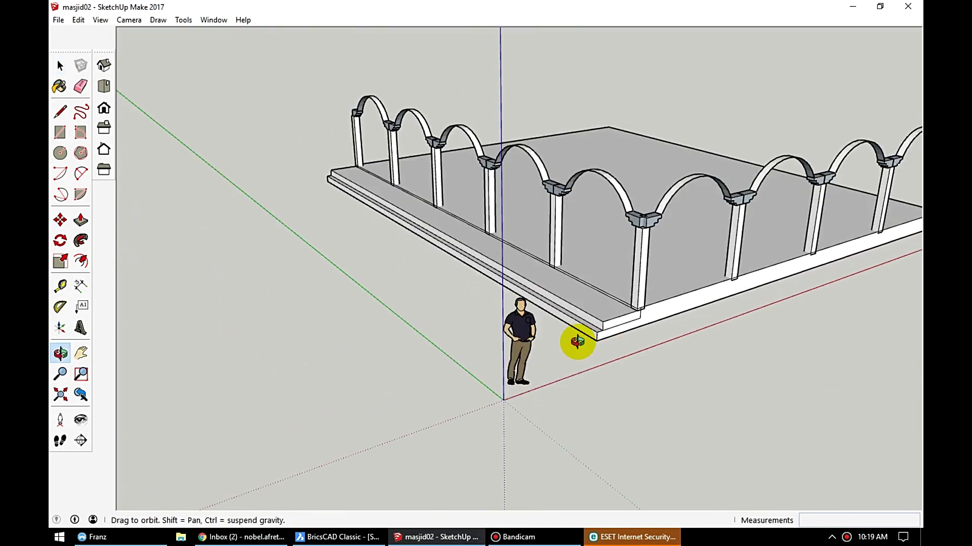
Step: Finish the ground guide lines in front of the arcade and view them from another side
scroll(429, 407, "up", 2)
key("m")
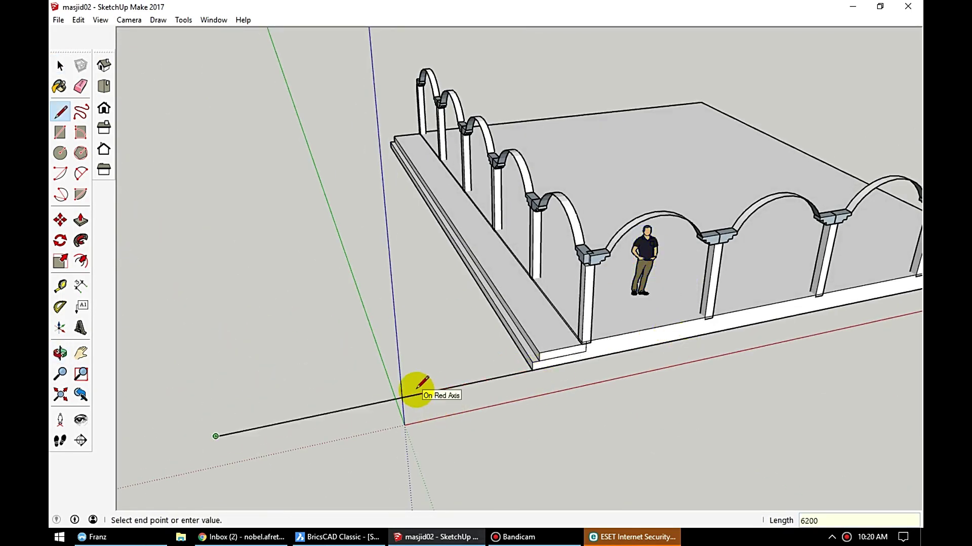
key("Escape")
middle_click_drag(416, 389, 313, 281)
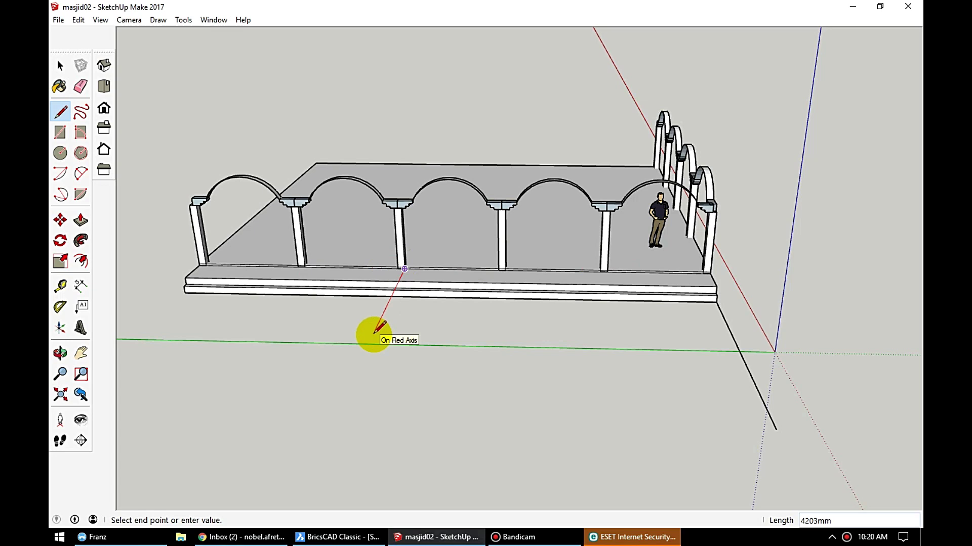
key("space")
mouse_move(360, 420)
middle_mouse_down()
mouse_move(217, 280)
mouse_move(505, 427)
mouse_move(477, 419)
middle_mouse_up()
mouse_move(354, 202)
middle_mouse_down()
mouse_move(539, 102)
mouse_move(427, 329)
middle_mouse_up()
Step: Draw a rectangle at a typed size, then select and delete that trial face
key("r")
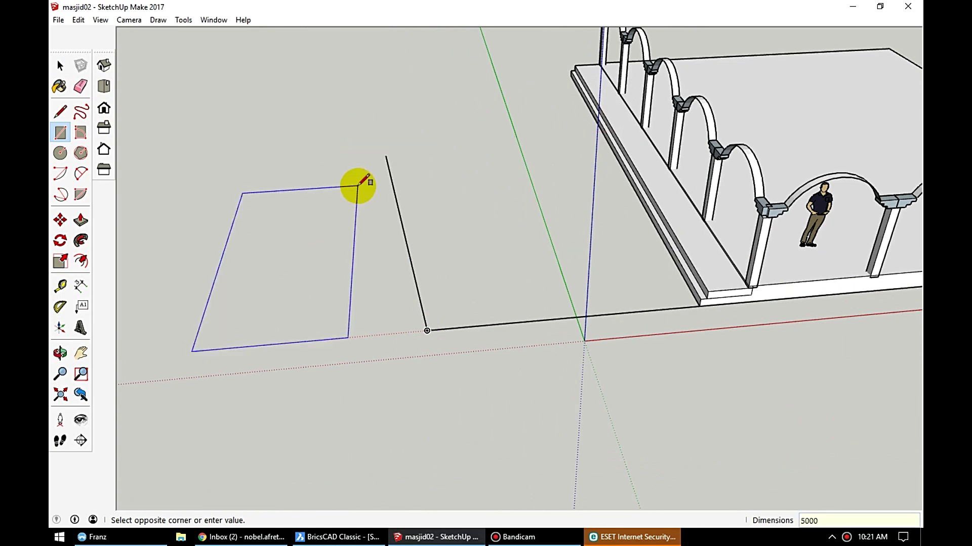
key("Return")
key("space")
double_click(389, 240)
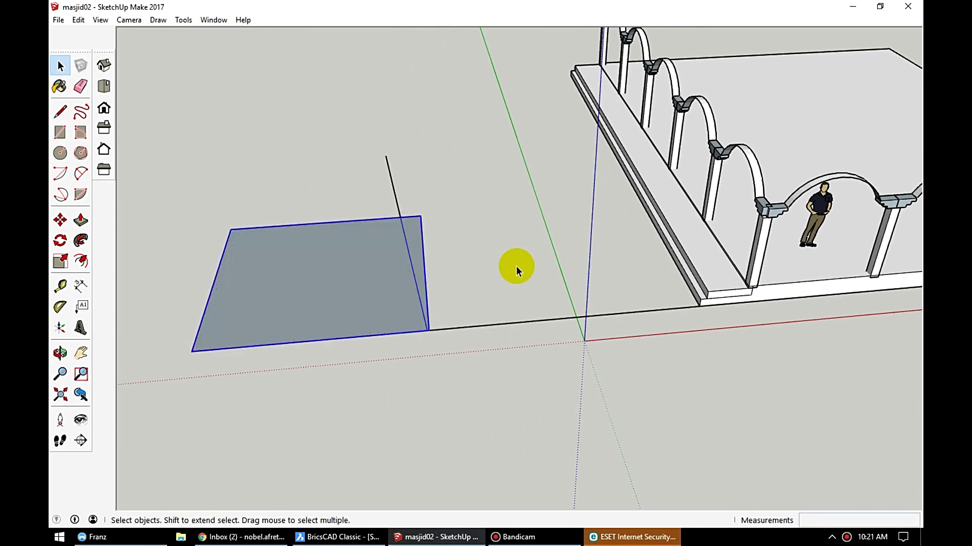
left_click(60, 240)
key("m")
key("Delete")
Step: Redraw the rectangular face from the guide-line corner beside the arcade slab
scroll(616, 238, "down", 3)
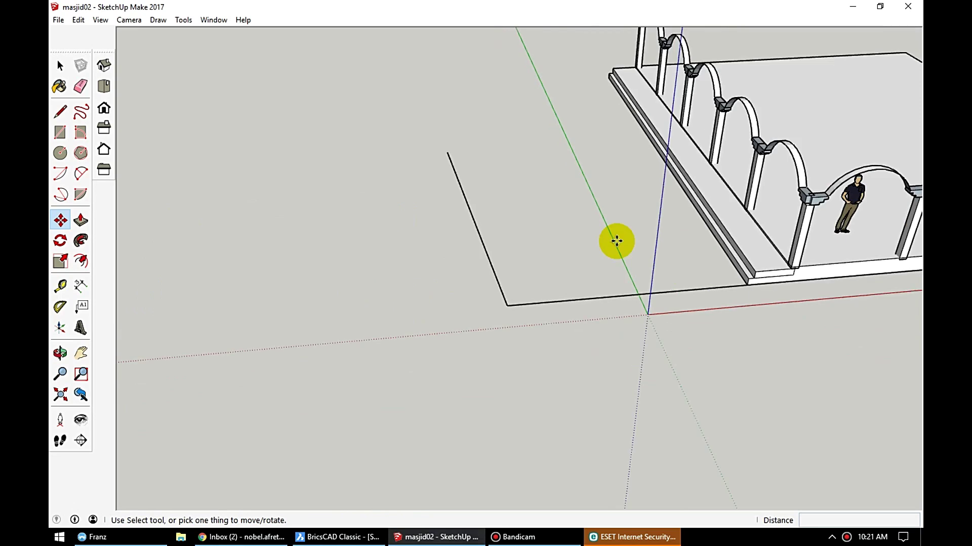
scroll(529, 280, "down", 3)
key("r")
left_click(264, 299)
key("space")
left_click(544, 329)
right_click(332, 252)
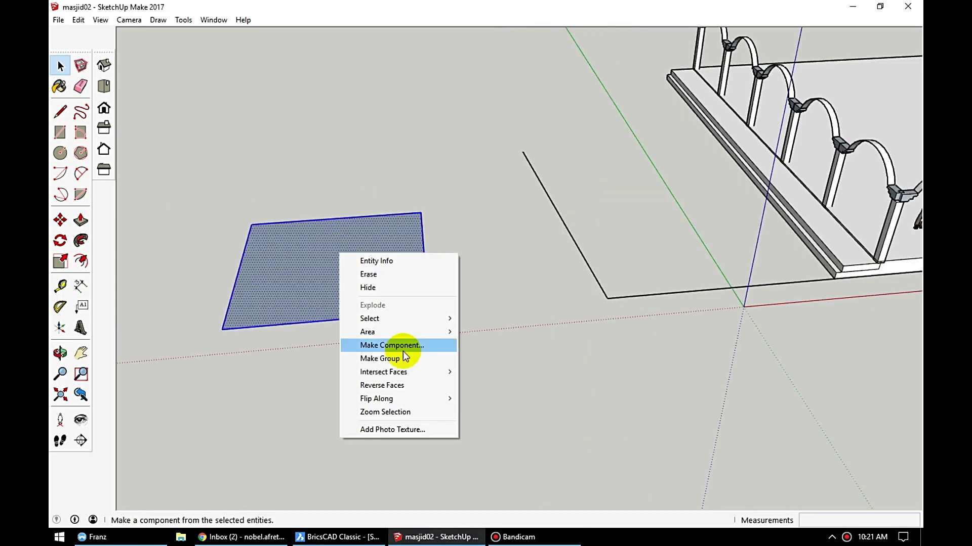
key("m")
scroll(639, 299, "up", 3)
scroll(640, 299, "up", 3)
Step: Extrude the face into a slab and pull its front face out to 1900
key("space")
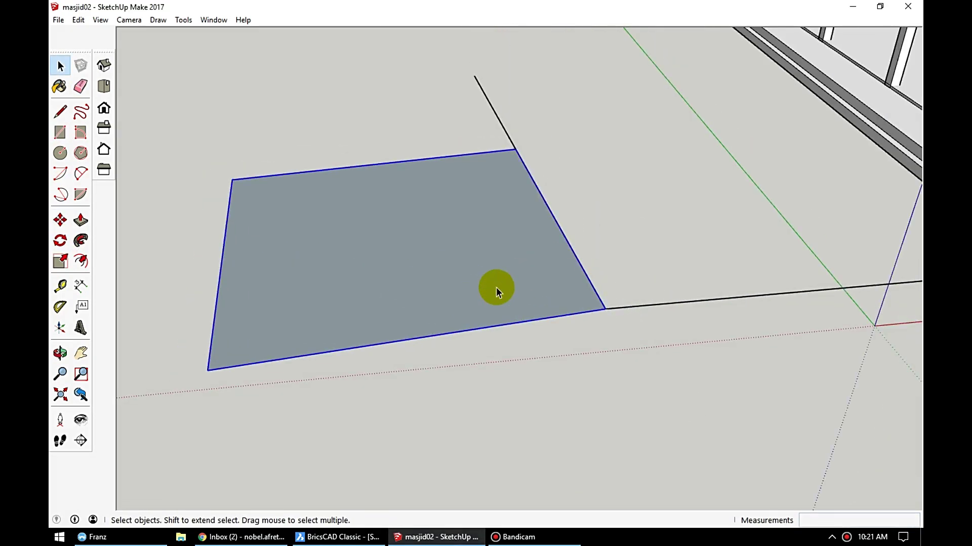
scroll(496, 288, "down", 3)
key("p")
left_click(400, 289)
left_click(570, 219)
mouse_move(570, 219)
middle_mouse_down()
mouse_move(310, 200)
mouse_move(503, 265)
middle_mouse_up()
left_click(503, 265)
scroll(408, 325, "up", 3)
type("00")
key("Return")
mouse_move(373, 342)
middle_mouse_down()
mouse_move(522, 284)
mouse_move(393, 271)
middle_mouse_up()
scroll(475, 280, "up", 2)
Step: Draw a small square at the slab corner for a pillar base
left_click(474, 280)
key("space")
middle_click_drag(475, 280, 596, 223)
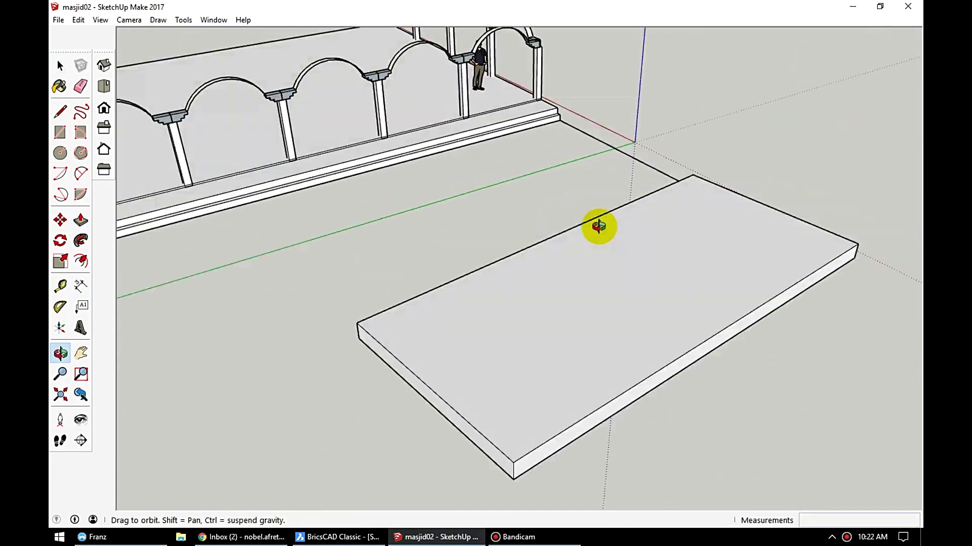
scroll(420, 316, "up", 3)
key("l")
left_click(383, 316)
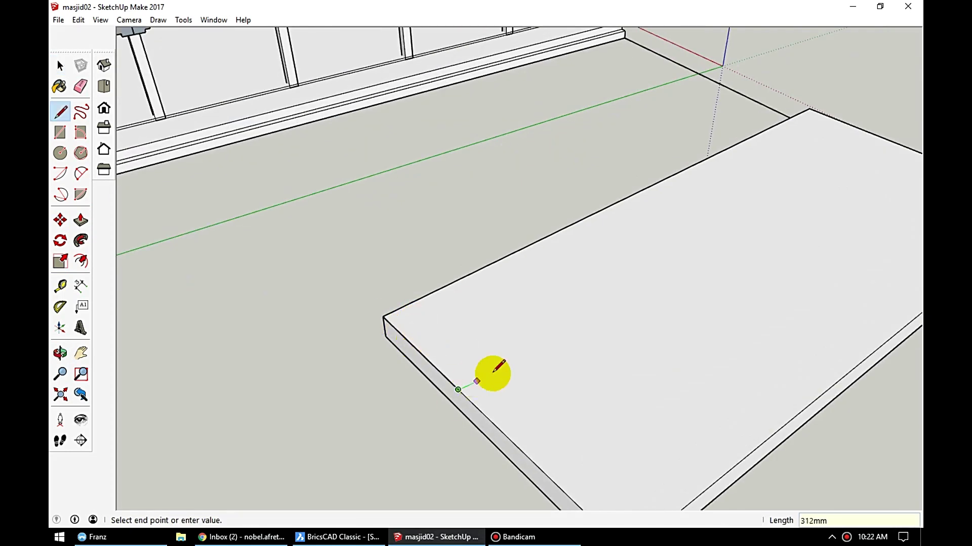
left_click(498, 392)
key("space")
scroll(469, 395, "down", 1)
left_click(469, 393)
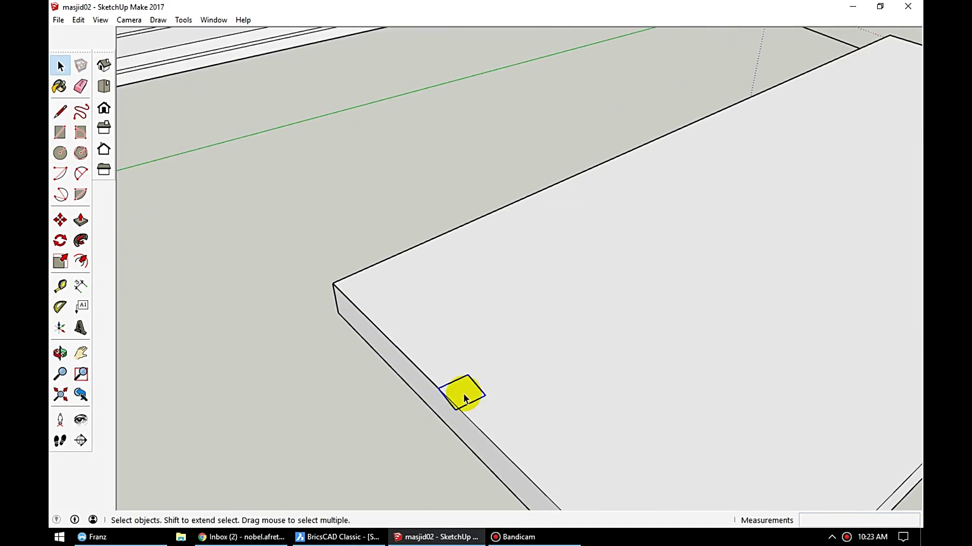
scroll(468, 394, "up", 2)
Step: Rotate the square into place and raise it into a short pillar box
key("q")
key("space")
scroll(432, 453, "down", 4)
scroll(523, 392, "up", 5)
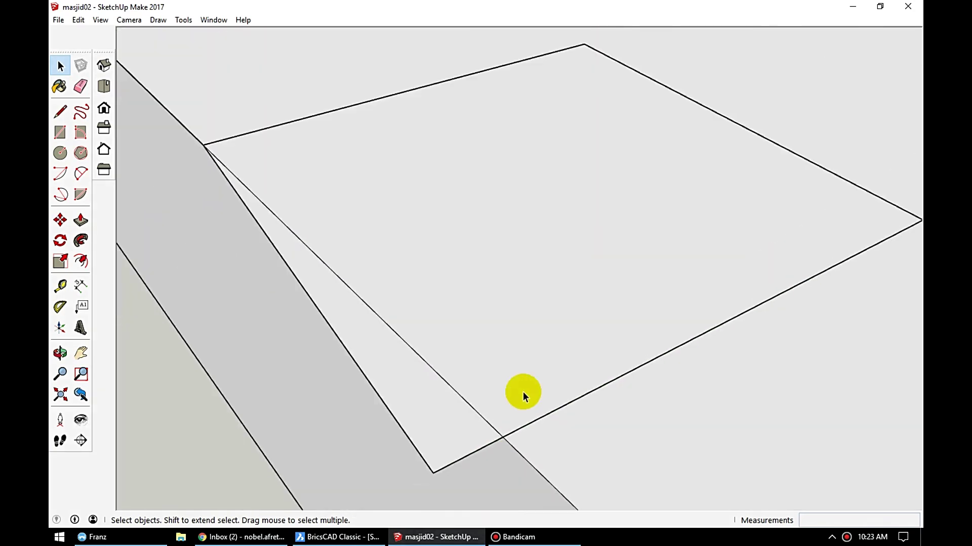
left_click(209, 141)
key("space")
middle_click_drag(445, 375, 540, 262)
key("p")
left_click_drag(540, 263, 539, 194)
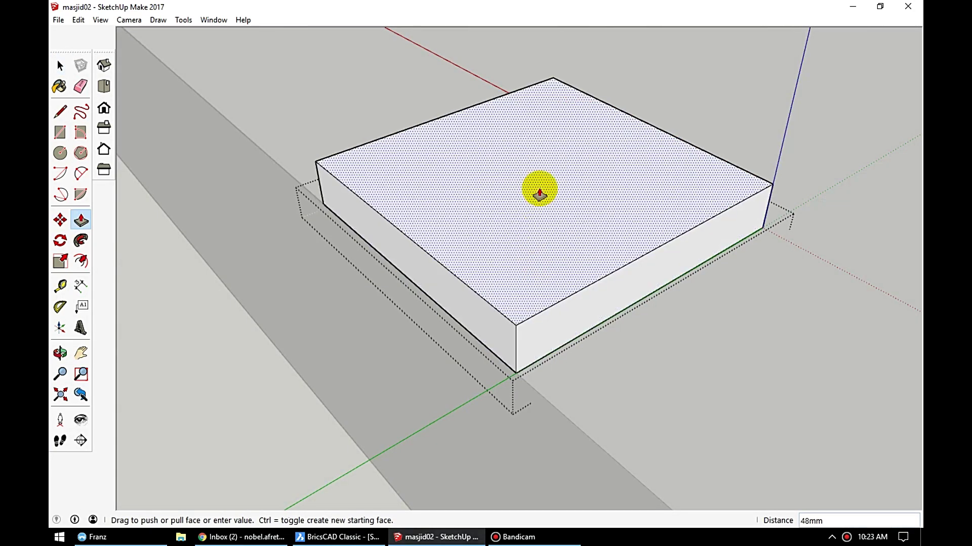
Step: Make the pillar a component and copy it 3000 along the slab
key("g")
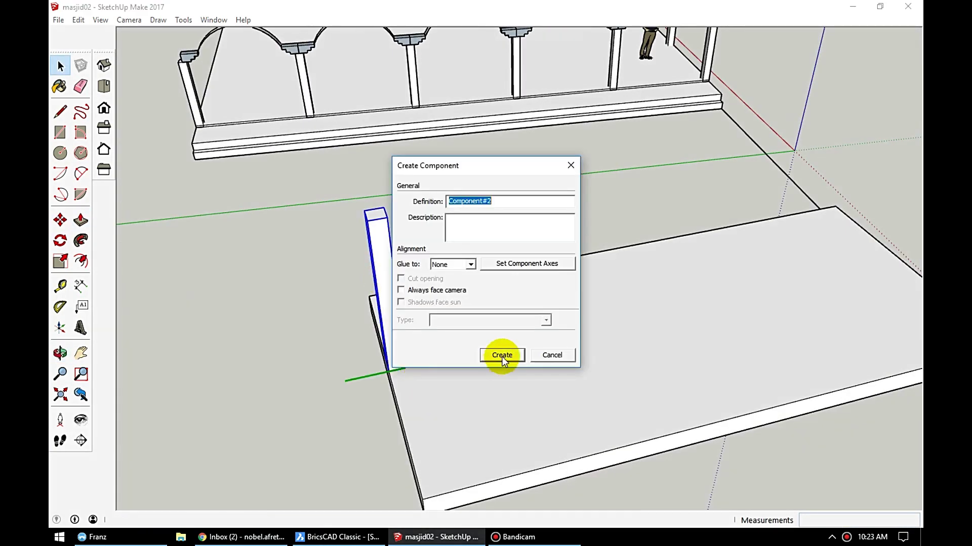
left_click(497, 353)
key("m")
key("ctrl")
left_click(389, 378)
middle_click_drag(489, 365, 685, 297)
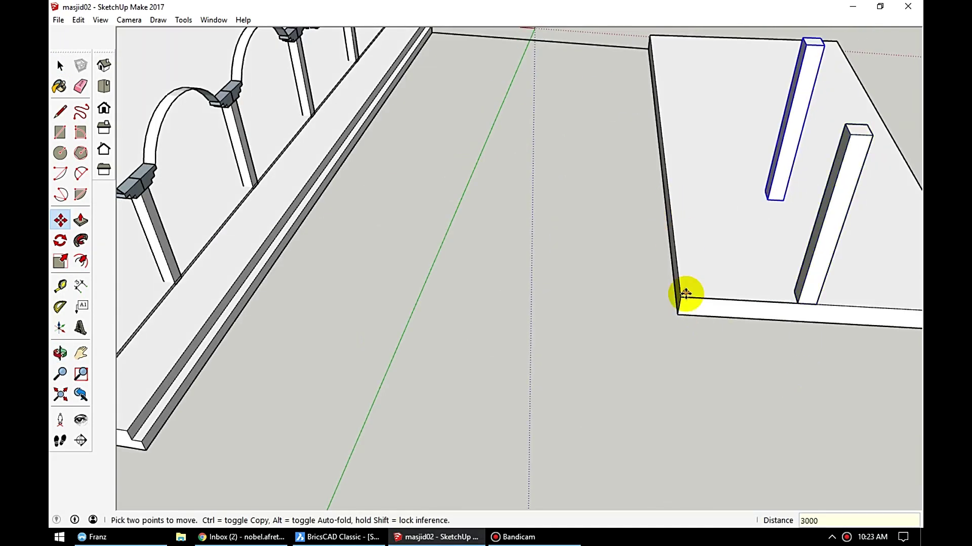
left_click(675, 243)
mouse_move(675, 243)
middle_mouse_down()
mouse_move(222, 298)
mouse_move(540, 419)
middle_mouse_up()
left_click(541, 419)
Step: Copy the slab onto the pillars as a top slab and open the arch component
mouse_move(673, 458)
middle_mouse_down()
mouse_move(511, 262)
mouse_move(444, 320)
middle_mouse_up()
left_click(444, 320)
key("m")
key("ctrl")
left_click(364, 191)
mouse_move(722, 321)
middle_mouse_down()
mouse_move(740, 278)
mouse_move(764, 282)
mouse_move(737, 288)
middle_mouse_up()
double_click(763, 282)
key("l")
Step: Start tracing the spandrel outline with lines from the arch's end and corner
right_click(789, 295)
left_click(785, 298)
key("l")
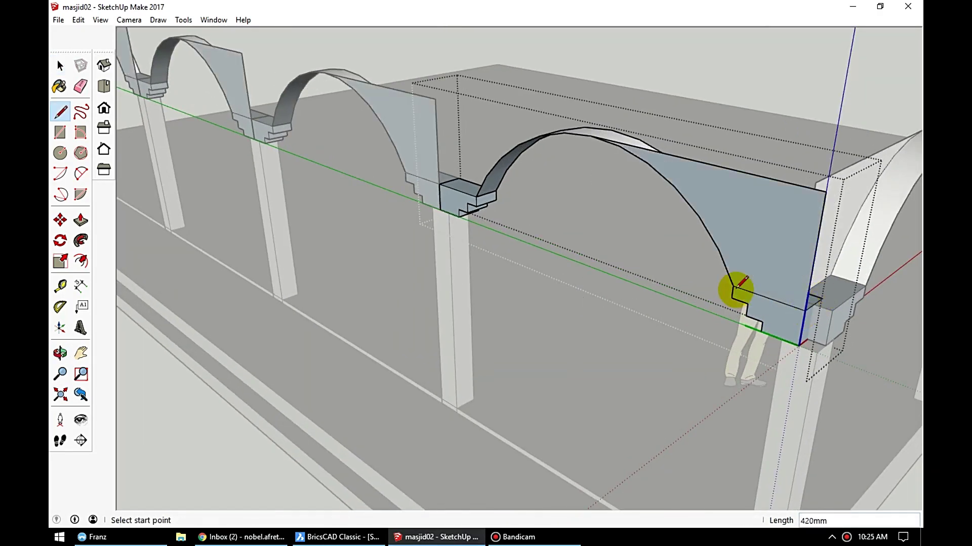
middle_click_drag(640, 200, 260, 228)
key("p")
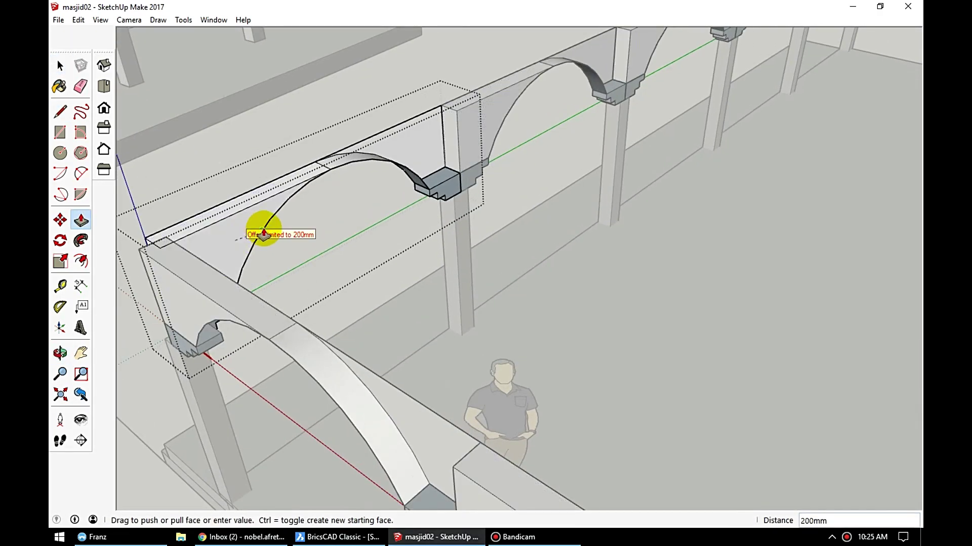
mouse_move(431, 173)
middle_mouse_down()
mouse_move(859, 249)
mouse_move(645, 138)
mouse_move(323, 232)
mouse_move(521, 195)
middle_mouse_up()
key("l")
left_click(340, 243)
key("space")
Step: Finish the spandrel line at the column capital and inspect the wall panels inside and out
scroll(445, 189, "up", 3)
scroll(516, 234, "down", 4)
scroll(518, 235, "up", 1)
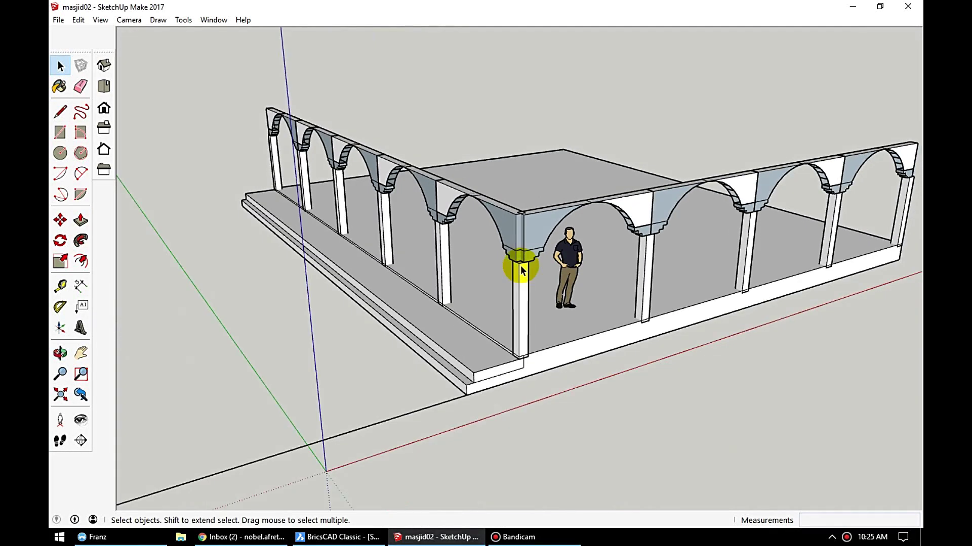
scroll(520, 265, "up", 4)
middle_click_drag(555, 254, 442, 208)
left_click(541, 87)
mouse_move(544, 86)
middle_mouse_down()
mouse_move(754, 142)
mouse_move(681, 95)
mouse_move(852, 184)
middle_mouse_up()
scroll(736, 63, "up", 4)
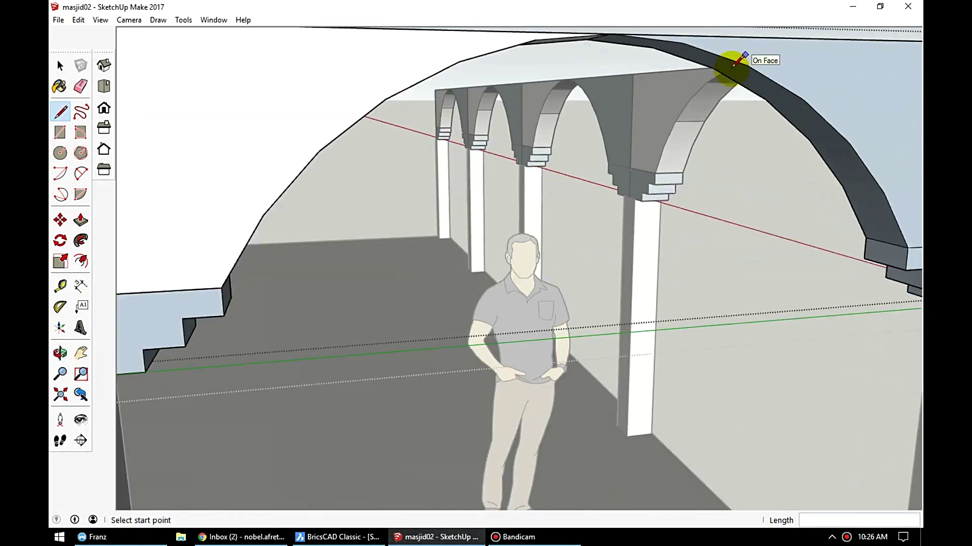
key("space")
middle_click_drag(734, 64, 813, 191)
scroll(564, 233, "up", 3)
middle_click_drag(564, 232, 526, 258)
scroll(527, 259, "up", 1)
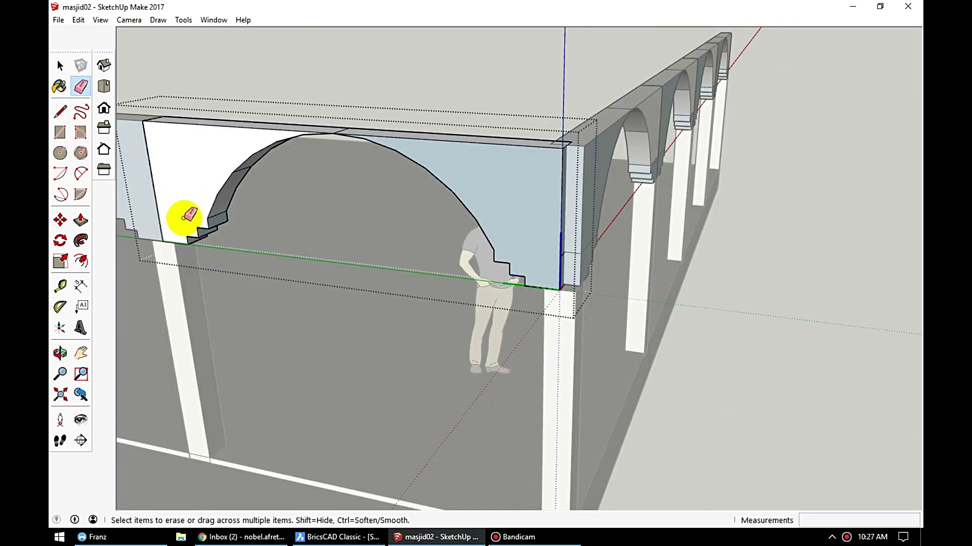
mouse_move(185, 216)
middle_mouse_down()
mouse_move(503, 156)
mouse_move(412, 147)
mouse_move(347, 104)
mouse_move(299, 107)
mouse_move(759, 158)
mouse_move(819, 125)
mouse_move(414, 288)
mouse_move(325, 234)
mouse_move(336, 269)
middle_mouse_up()
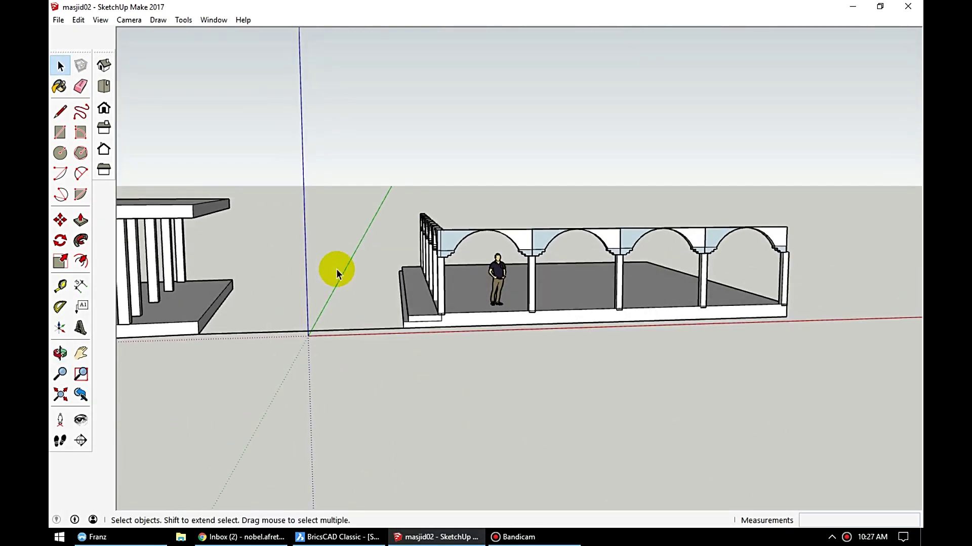
Step: Select the arcade, extrude the roof slab, and undo the trial diagonal roof lines
scroll(405, 303, "up", 2)
key("l")
key("space")
left_click(467, 391)
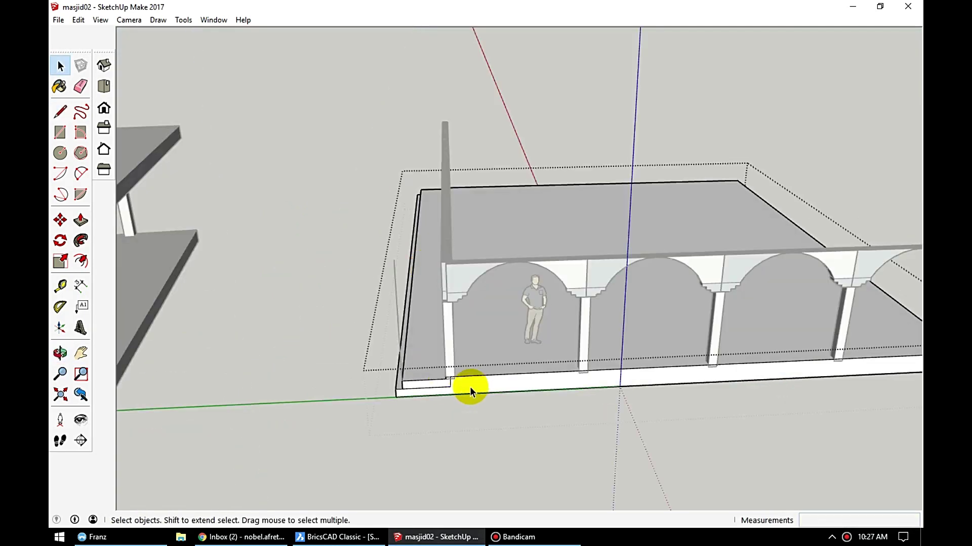
key("m")
key("p")
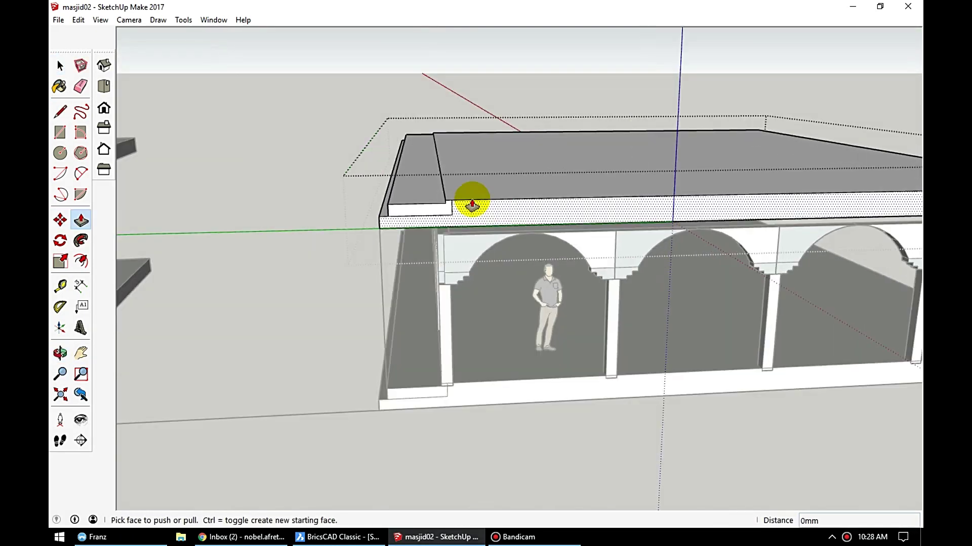
key("e")
middle_click_drag(449, 207, 458, 217)
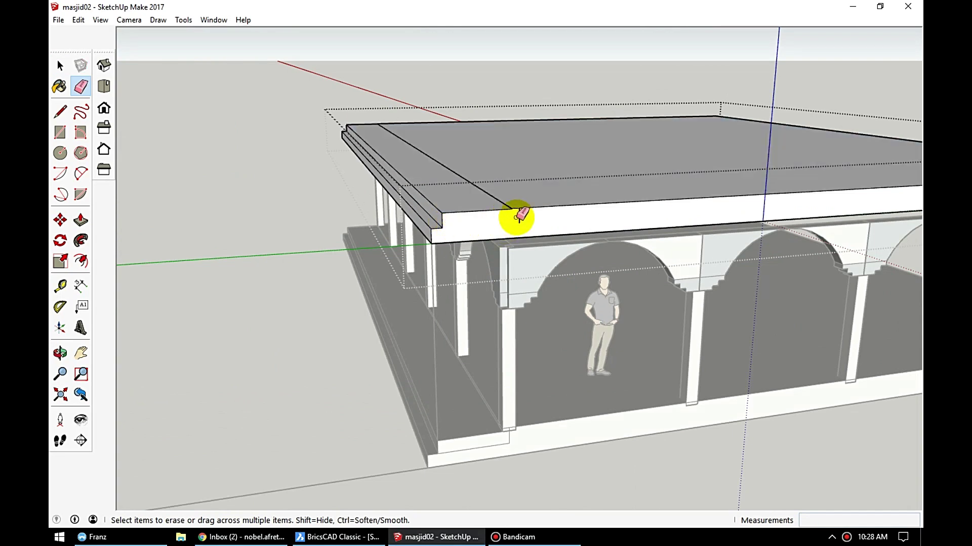
left_click(715, 116)
scroll(854, 185, "down", 3)
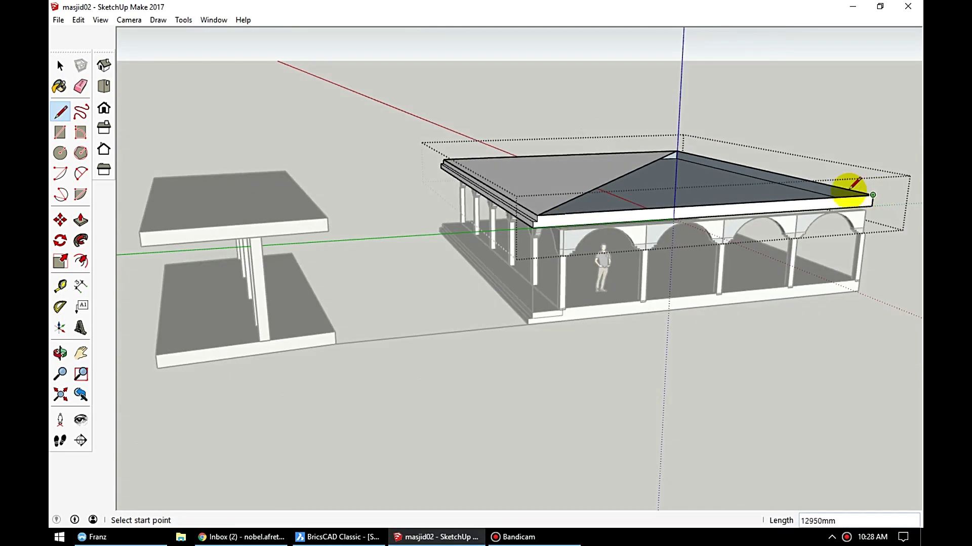
middle_click_drag(563, 203, 462, 281)
left_click(462, 282)
key("ctrl+z")
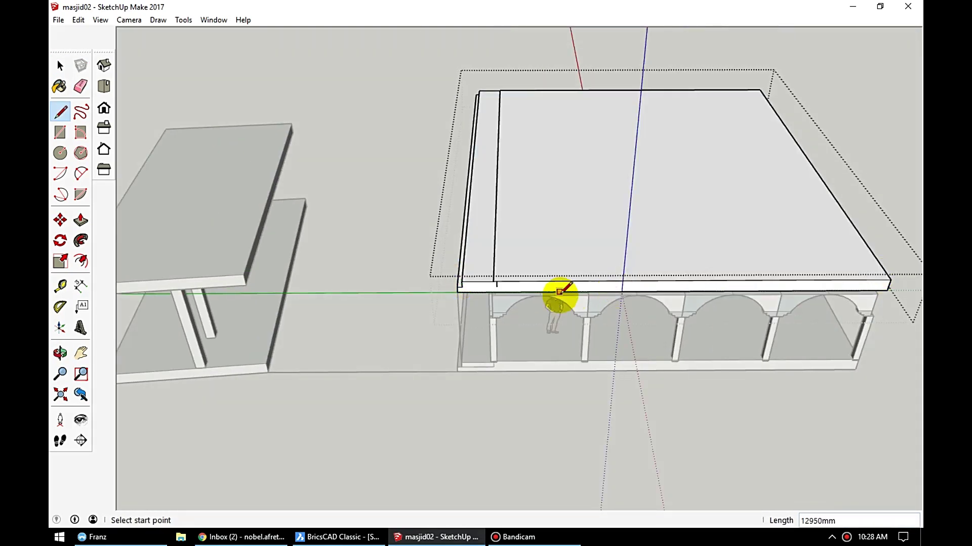
Step: Push the ledge strip down 50mm flush with the roof edge and erase its dividing line
key("space")
middle_click_drag(555, 291, 501, 276)
scroll(575, 251, "up", 5)
key("e")
key("p")
left_click_drag(527, 289, 516, 278)
key("e")
left_click(516, 277)
Step: Orbit around the roof edge and out to view the whole capped pavilion
middle_click_drag(408, 338, 397, 409)
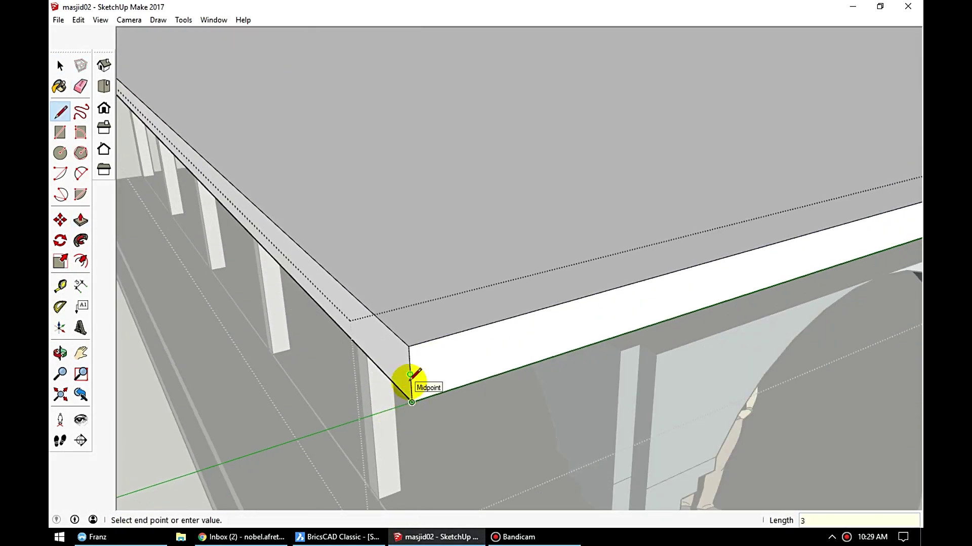
scroll(423, 370, "down", 3)
scroll(579, 265, "up", 3)
left_click(483, 351)
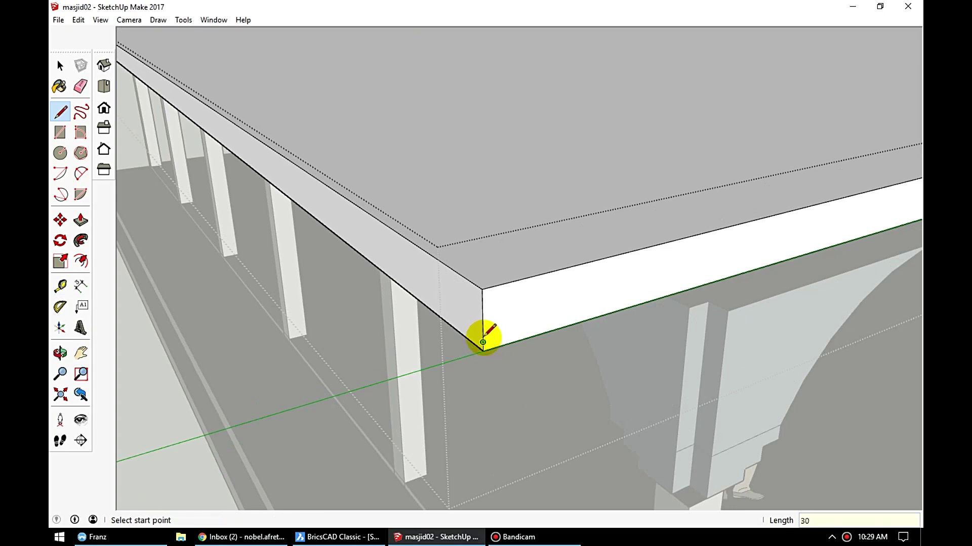
scroll(483, 343, "down", 3)
key("space")
scroll(387, 52, "down", 5)
middle_click_drag(387, 52, 133, 47)
mouse_move(454, 334)
middle_mouse_down()
mouse_move(392, 304)
mouse_move(445, 296)
middle_mouse_up()
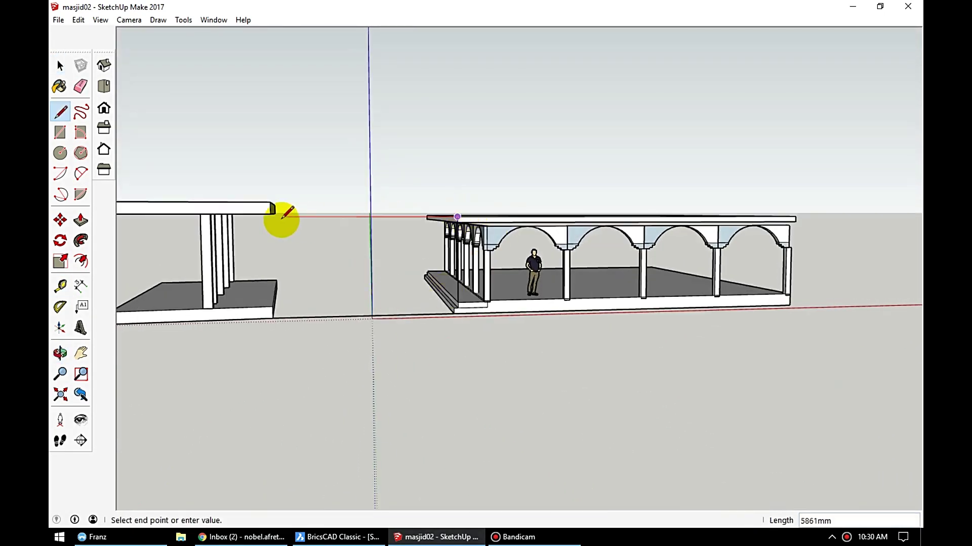
Step: Close the arc between the two buildings into an arch face and select it
middle_click_drag(282, 219, 262, 259)
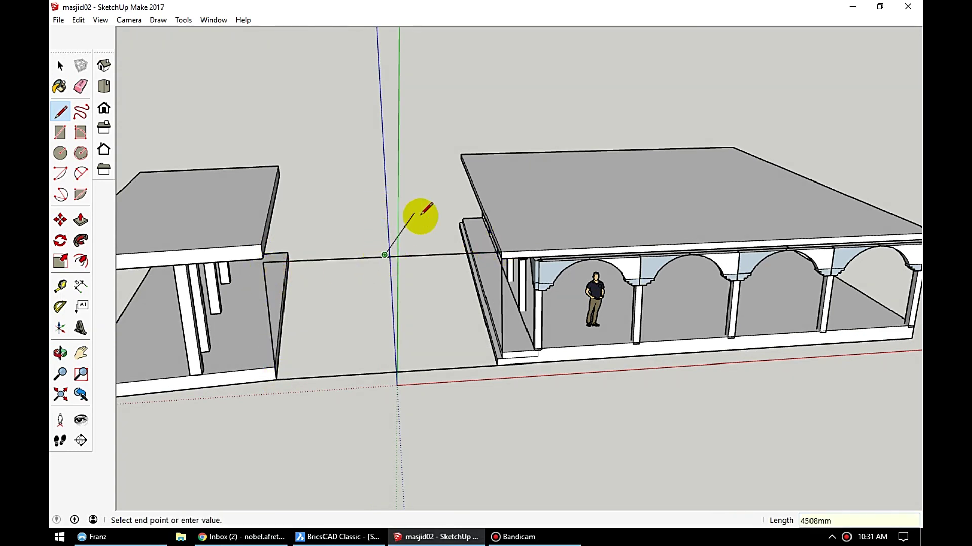
middle_click_drag(415, 214, 431, 151)
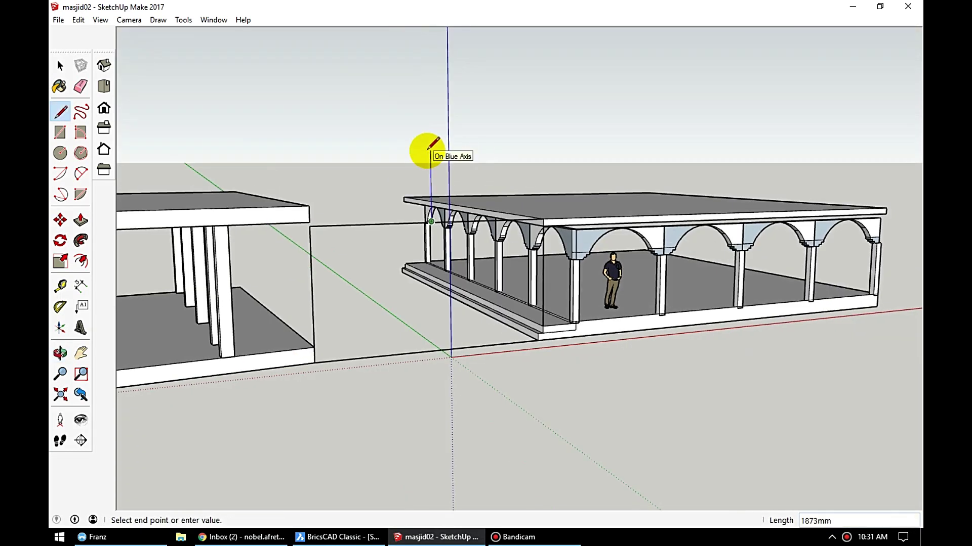
left_click(433, 182)
mouse_move(440, 217)
middle_mouse_down()
mouse_move(433, 245)
mouse_move(635, 217)
mouse_move(410, 192)
mouse_move(326, 202)
middle_mouse_up()
key("space")
left_click(326, 202)
mouse_move(348, 278)
middle_mouse_down()
mouse_move(153, 292)
mouse_move(278, 181)
middle_mouse_up()
Step: Push/Pull the arch face across the gap to form the barrel vault
key("p")
left_click_drag(278, 181, 642, 119)
mouse_move(642, 119)
middle_mouse_down()
mouse_move(549, 206)
mouse_move(381, 226)
middle_mouse_up()
key("space")
mouse_move(329, 249)
middle_mouse_down()
mouse_move(462, 304)
mouse_move(521, 206)
mouse_move(401, 245)
mouse_move(390, 217)
mouse_move(496, 167)
mouse_move(499, 184)
mouse_move(434, 224)
mouse_move(493, 282)
middle_mouse_up()
left_click(391, 217)
Step: Draw a line from the arch's midpoint and close the small arc above the vault into a face
key("space")
scroll(505, 270, "up", 3)
key("l")
left_click(464, 265)
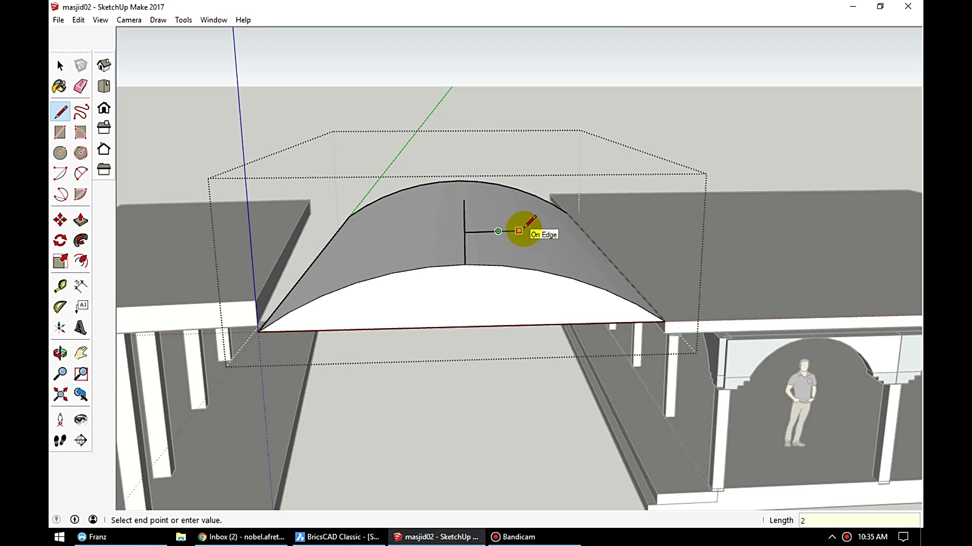
mouse_move(422, 234)
middle_mouse_down()
mouse_move(649, 278)
mouse_move(504, 185)
mouse_move(61, 180)
middle_mouse_up()
key("Return")
left_click(474, 185)
key("space")
left_click(541, 235)
Step: Place a copy of the small arc on the vault and start a line beneath it
middle_click_drag(541, 235, 132, 297)
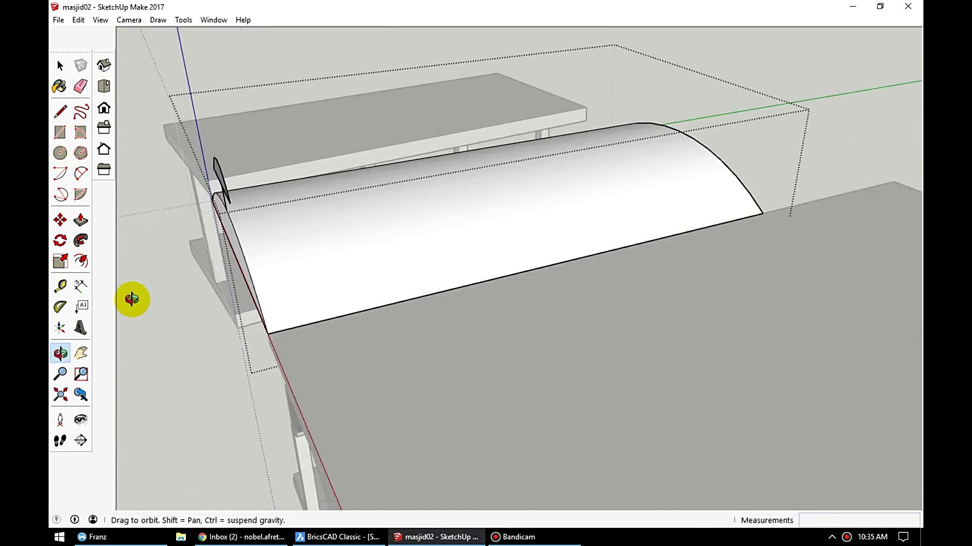
middle_click_drag(698, 158, 733, 111)
left_click_drag(732, 111, 526, 176)
key("space")
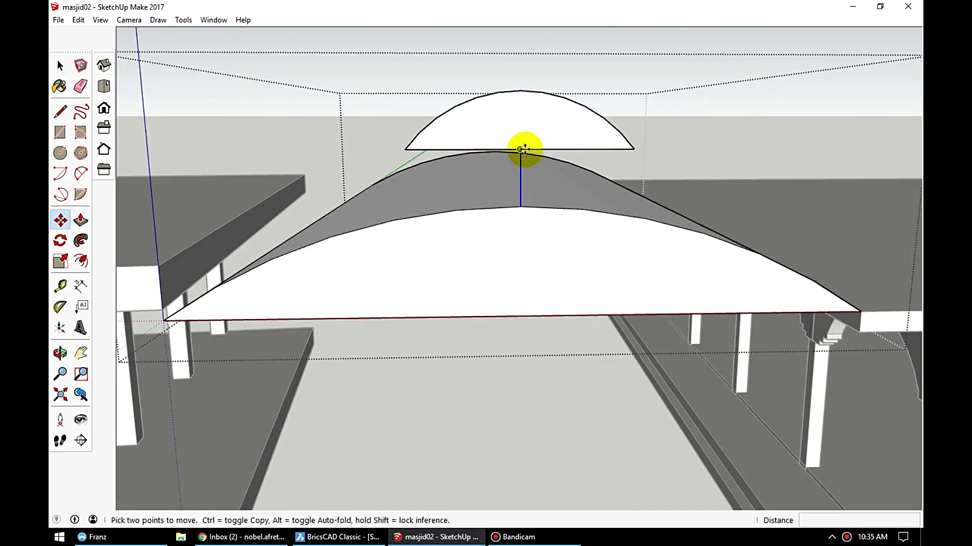
left_click(484, 149)
scroll(473, 199, "up", 3)
key("l")
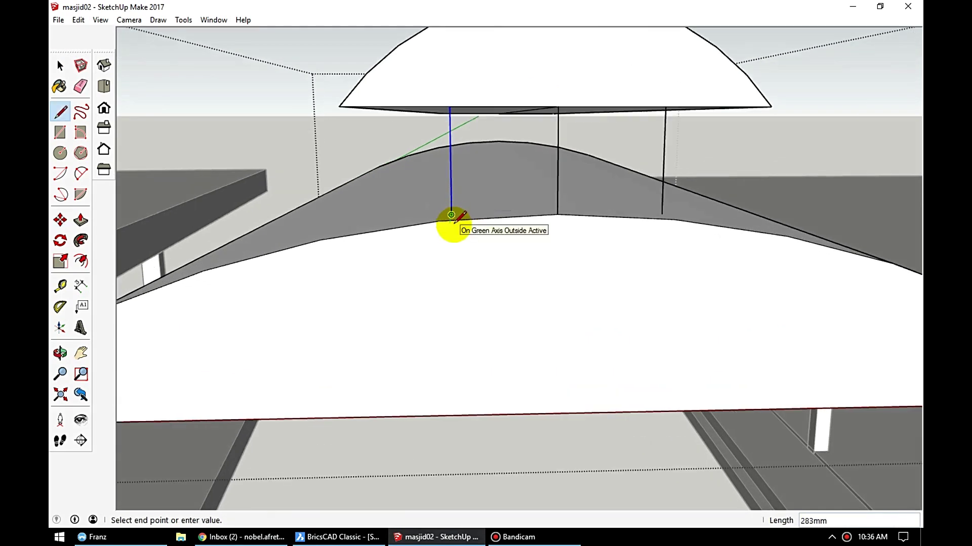
scroll(427, 232, "up", 3)
scroll(642, 221, "up", 3)
left_click(642, 221)
Step: Extrude the small arc face along the vault as a first attempt
key("e")
scroll(538, 200, "down", 5)
middle_click_drag(538, 199, 380, 200)
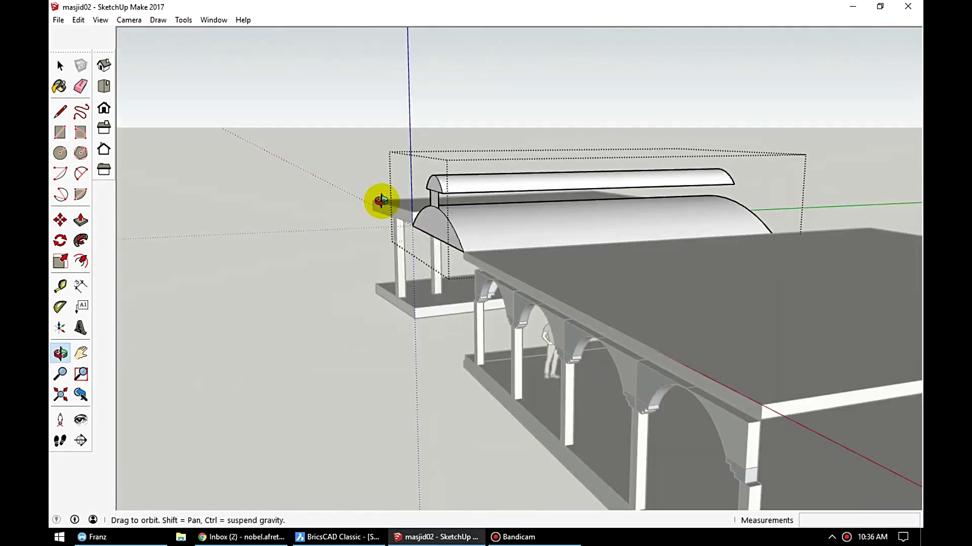
key("p")
left_click(427, 208)
left_click(378, 248)
middle_click_drag(379, 248, 575, 227)
scroll(462, 206, "up", 5)
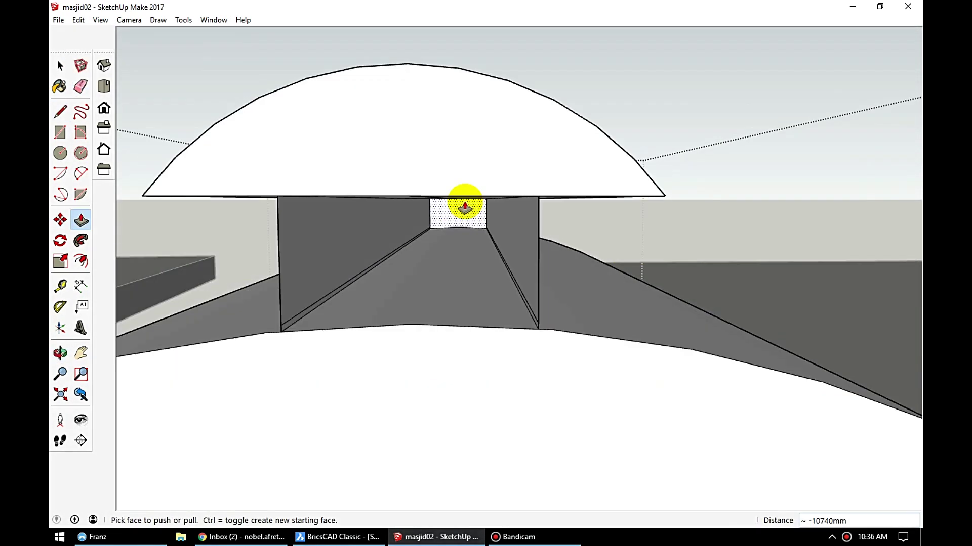
scroll(473, 208, "down", 5)
key("space")
mouse_move(473, 208)
middle_mouse_down()
mouse_move(523, 220)
mouse_move(503, 187)
middle_mouse_up()
scroll(503, 187, "up", 3)
Step: Undo the small vault geometry and restore the small arc face
key("ctrl+z")
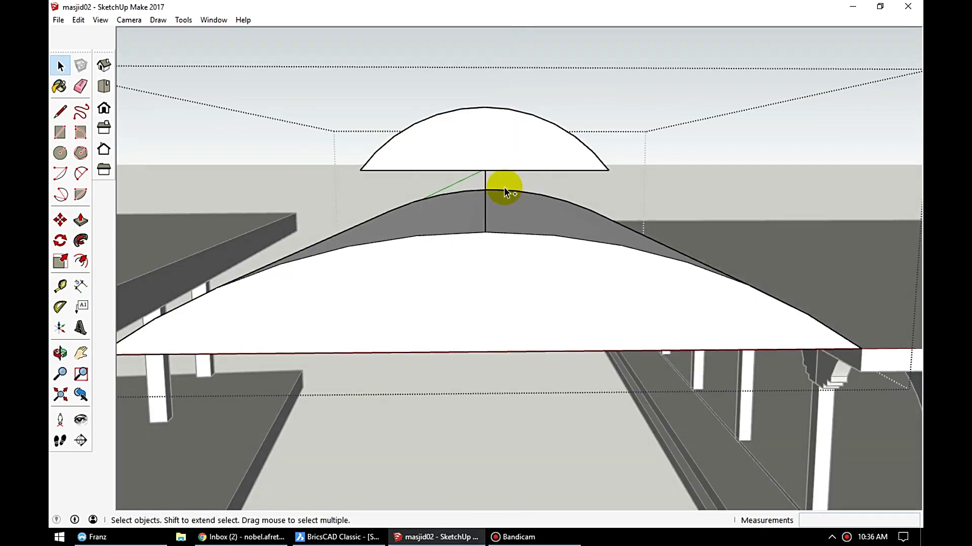
key("ctrl+z")
left_click(78, 19)
left_click(115, 47)
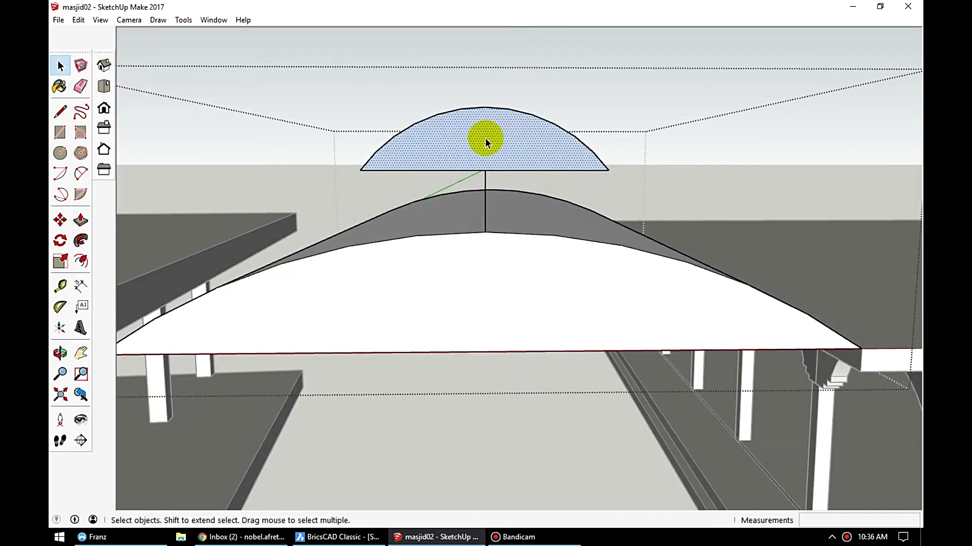
key("Escape")
scroll(486, 195, "up", 2)
mouse_move(486, 195)
middle_mouse_down()
mouse_move(338, 202)
mouse_move(339, 186)
mouse_move(278, 228)
mouse_move(647, 189)
middle_mouse_up()
Step: Ctrl-copy the support edge along the length of the vault
left_click(339, 186)
key("ctrl")
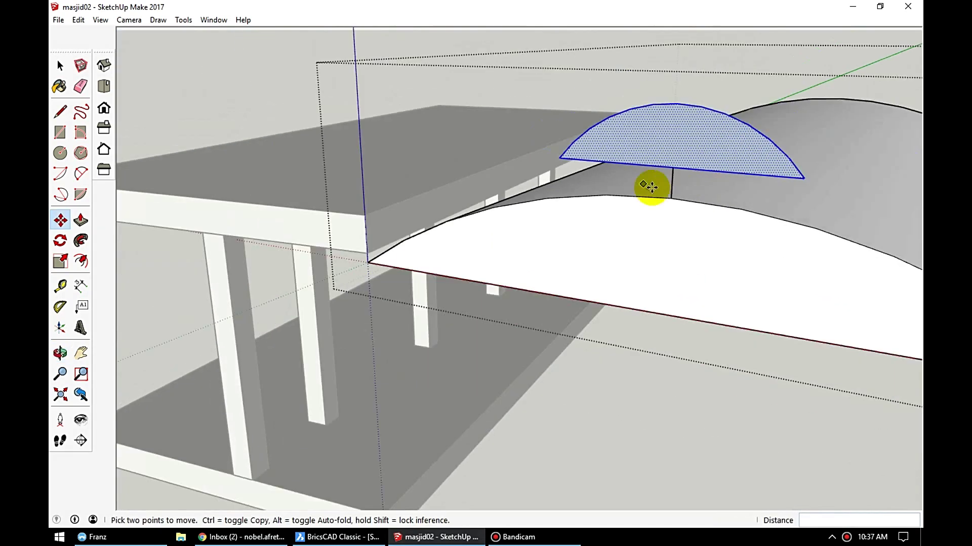
scroll(683, 177, "up", 1)
left_click(688, 163)
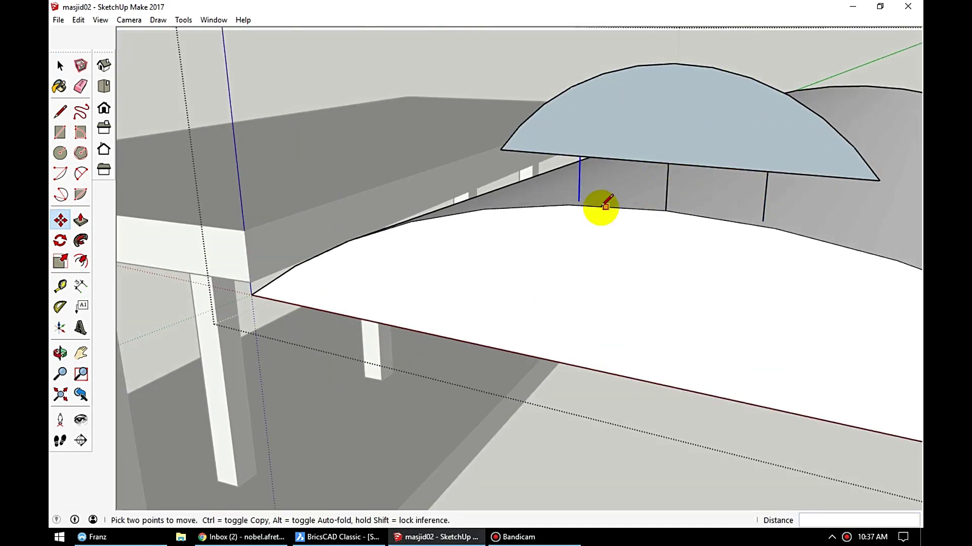
key("l")
key("e")
key("p")
mouse_move(699, 200)
middle_mouse_down()
mouse_move(310, 196)
mouse_move(593, 277)
middle_mouse_up()
Step: Push/Pull the small arc along the vault ridge to form the raised vault
left_click(309, 197)
key("l")
middle_click_drag(573, 215, 757, 175)
scroll(757, 179, "down", 5)
mouse_move(743, 271)
middle_mouse_down()
mouse_move(748, 315)
mouse_move(716, 278)
middle_mouse_up()
scroll(602, 283, "down", 2)
key("space")
Step: Enter the arcade building group for editing and view the whole building
double_click(602, 281)
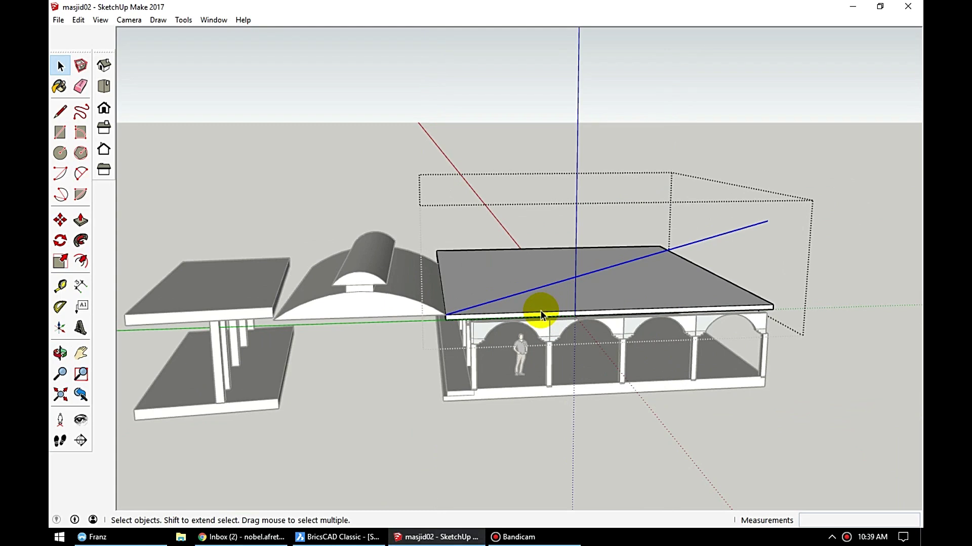
scroll(542, 313, "up", 3)
key("l")
scroll(336, 273, "down", 2)
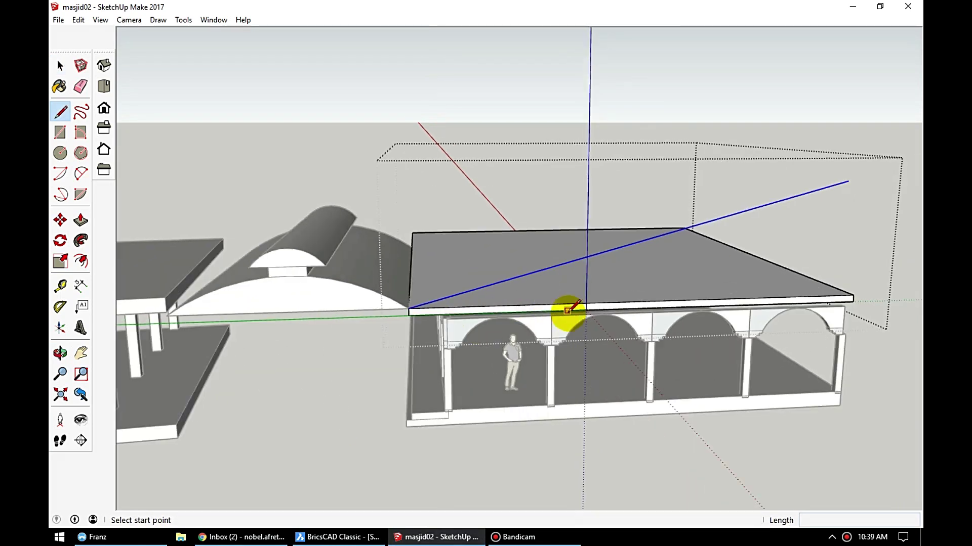
scroll(569, 316, "up", 5)
mouse_move(577, 185)
middle_mouse_down()
mouse_move(919, 219)
mouse_move(835, 261)
middle_mouse_up()
key("Escape")
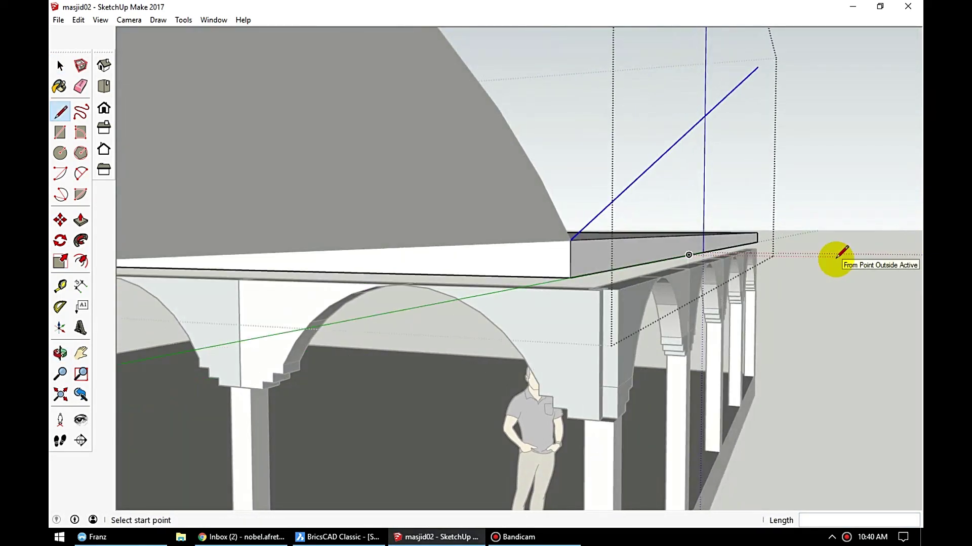
scroll(277, 262, "down", 3)
scroll(438, 351, "up", 2)
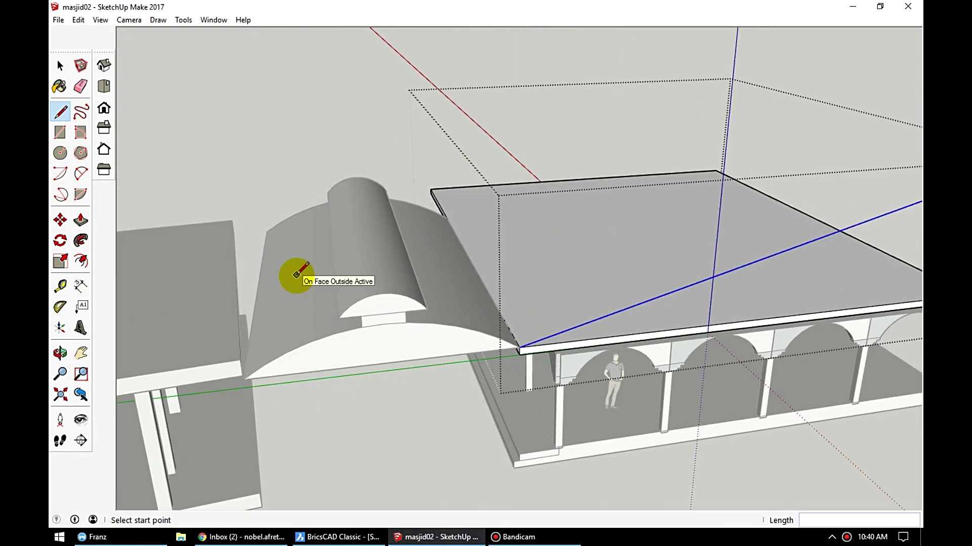
key("space")
scroll(764, 319, "up", 5)
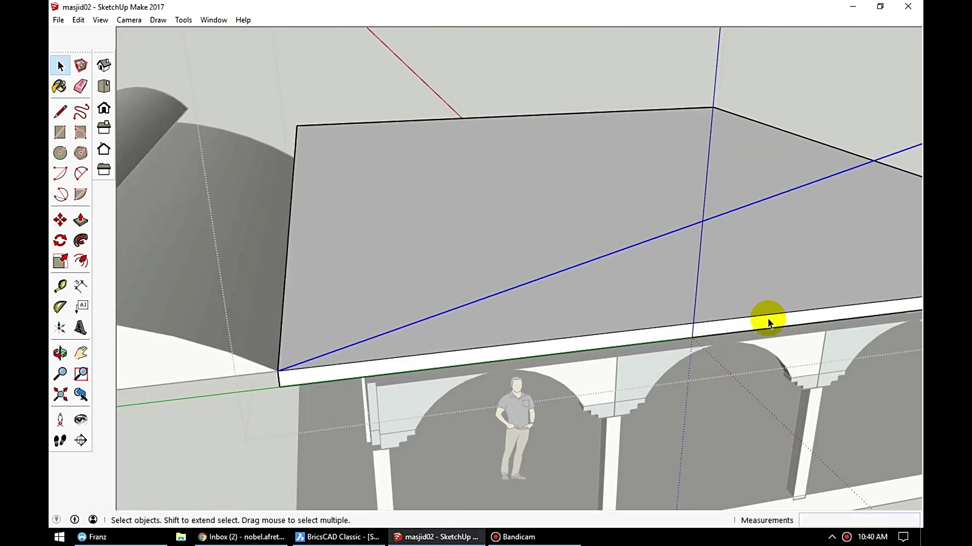
Step: Push/Pull the arch wall face beneath the arcade's roof edge
middle_click_drag(763, 319, 845, 206)
left_click(497, 292)
middle_click_drag(496, 291, 474, 244)
key("p")
scroll(441, 367, "up", 3)
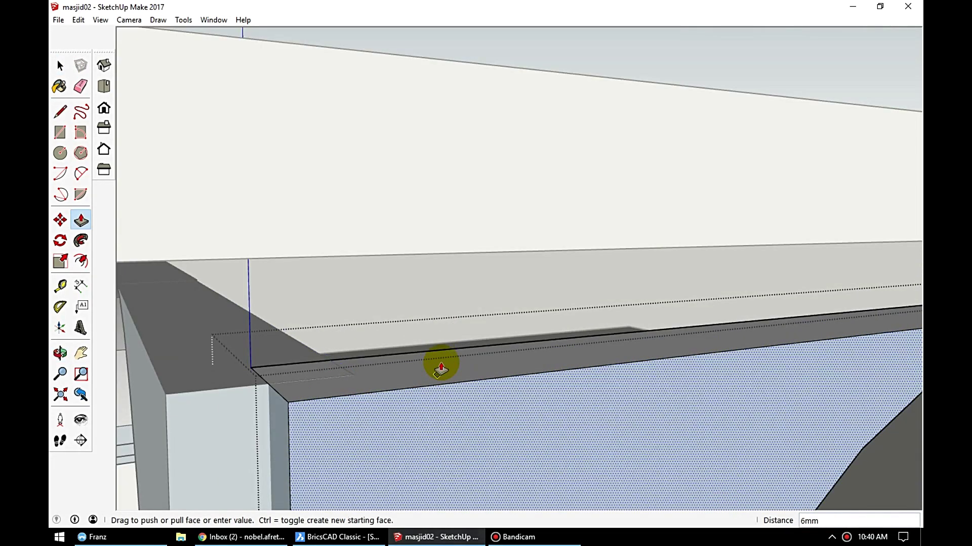
scroll(505, 275, "down", 2)
middle_click_drag(506, 276, 332, 325)
scroll(836, 354, "up", 3)
key("space")
scroll(836, 355, "down", 5)
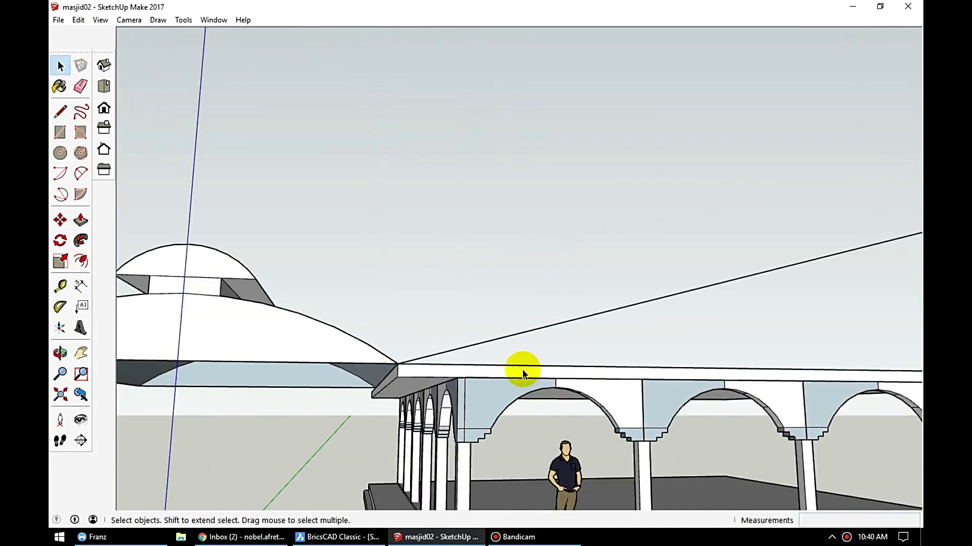
scroll(522, 369, "up", 3)
Step: Draw a slope line from the arcade roof corner
middle_click_drag(526, 418, 566, 415)
scroll(566, 414, "up", 2)
mouse_move(852, 401)
middle_mouse_down()
mouse_move(698, 229)
mouse_move(776, 174)
mouse_move(738, 99)
middle_mouse_up()
scroll(484, 375, "down", 3)
mouse_move(484, 374)
middle_mouse_down()
mouse_move(505, 368)
mouse_move(538, 390)
middle_mouse_up()
key("l")
left_click(387, 437)
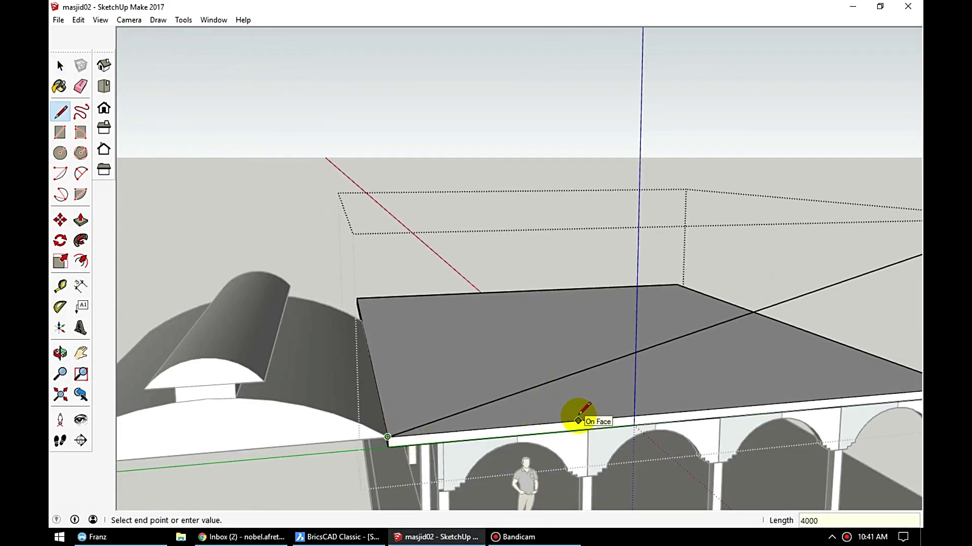
middle_click_drag(554, 387, 396, 484)
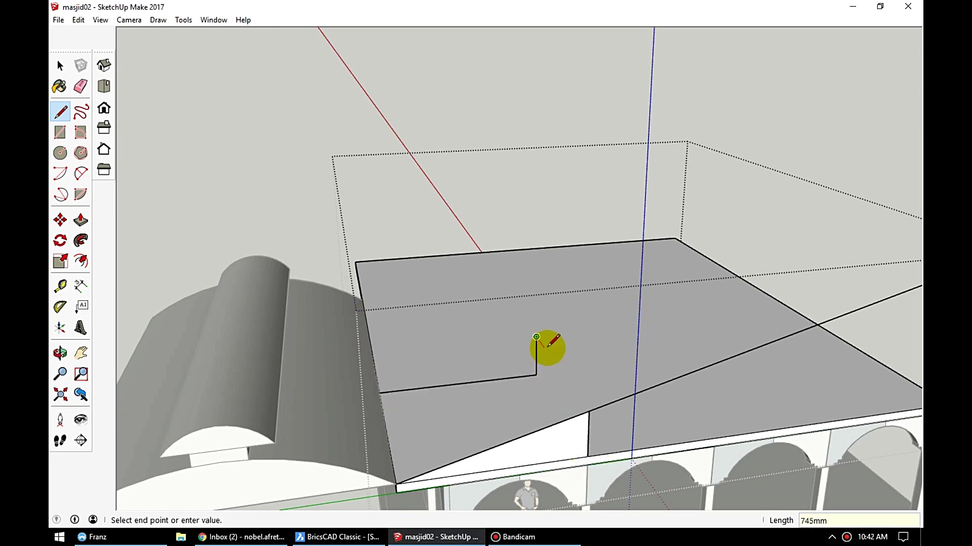
mouse_move(587, 456)
middle_mouse_down()
mouse_move(657, 369)
mouse_move(719, 360)
mouse_move(559, 364)
mouse_move(715, 269)
middle_mouse_up()
Step: Erase an extra edge at the roof wedge and try a Push/Pull on the wedge face
key("e")
left_click(716, 268)
key("p")
left_click_drag(672, 299, 393, 491)
key("Escape")
key("l")
left_click(352, 506)
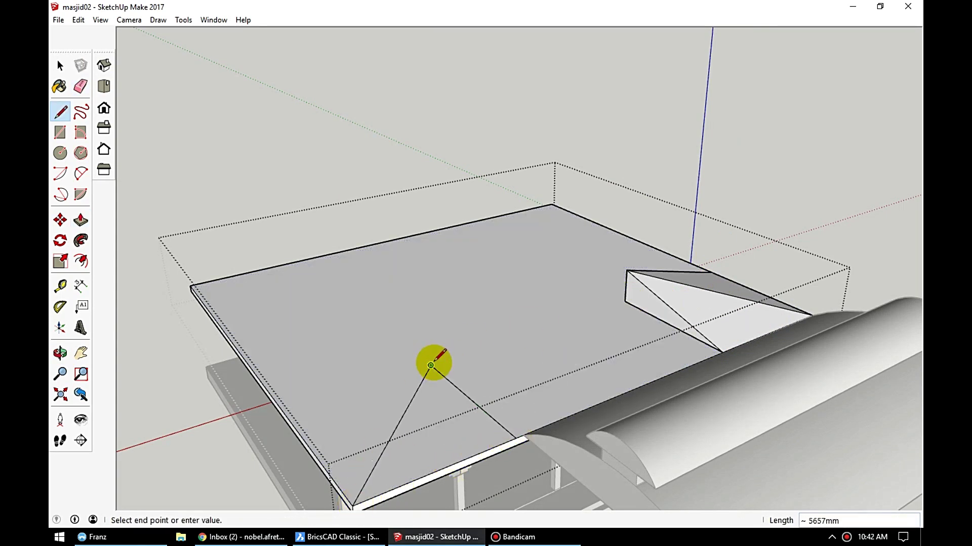
Step: Draw another slope line from the roof ridge end
key("e")
mouse_move(390, 463)
middle_mouse_down()
mouse_move(678, 314)
mouse_move(531, 364)
mouse_move(726, 289)
middle_mouse_up()
key("l")
left_click(574, 332)
mouse_move(525, 415)
middle_mouse_down()
mouse_move(503, 316)
mouse_move(380, 373)
mouse_move(455, 320)
mouse_move(716, 299)
middle_mouse_up()
key("e")
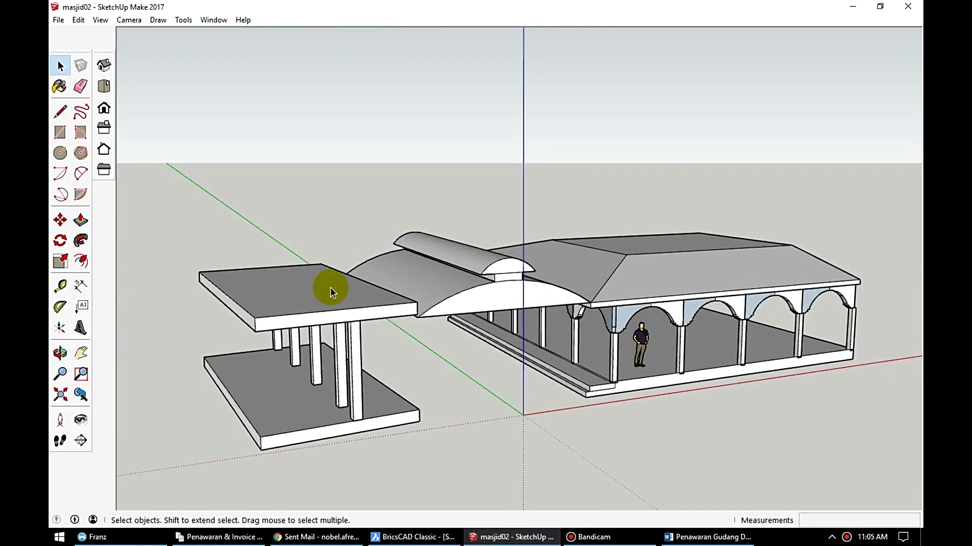
Step: Push/Pull the front building's top slab upward into a tall block
mouse_move(330, 287)
middle_mouse_down()
mouse_move(303, 314)
mouse_move(336, 331)
middle_mouse_up()
key("p")
left_click_drag(336, 331, 357, 304)
key("Return")
mouse_move(358, 304)
middle_mouse_down()
mouse_move(531, 321)
mouse_move(494, 196)
mouse_move(369, 237)
middle_mouse_up()
key("space")
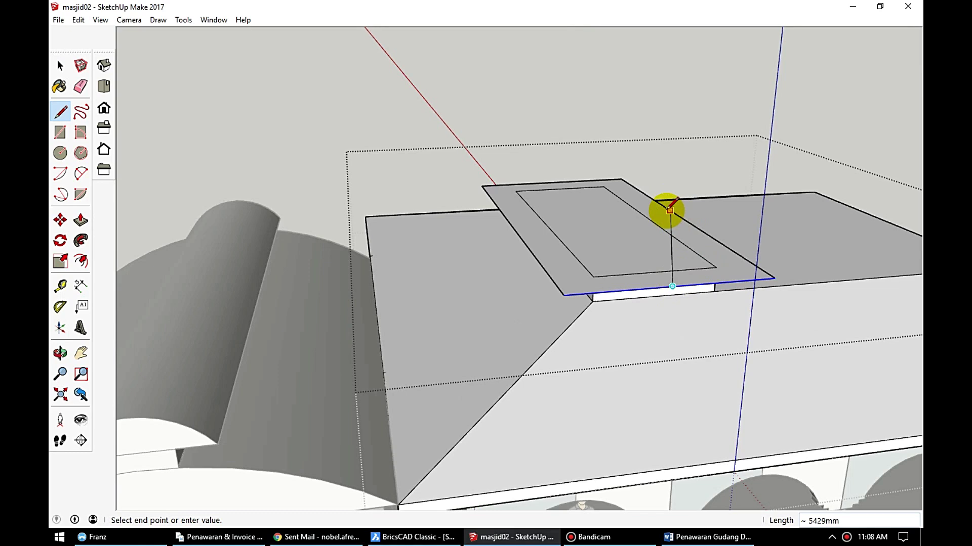
Step: Close the triangular gable on the arcade roof with a vertical line and begin moving it
middle_click_drag(669, 210, 700, 144)
left_click(700, 144)
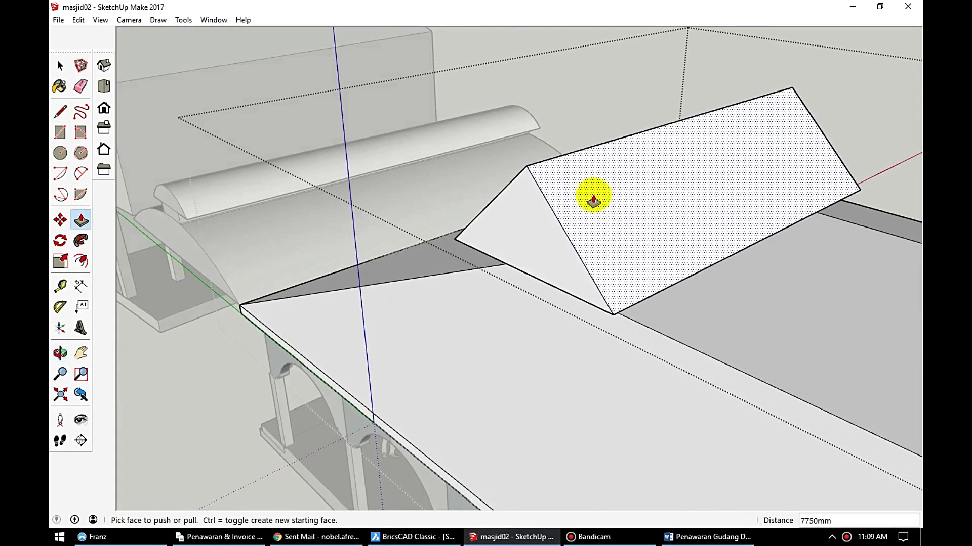
key("space")
left_click(60, 221)
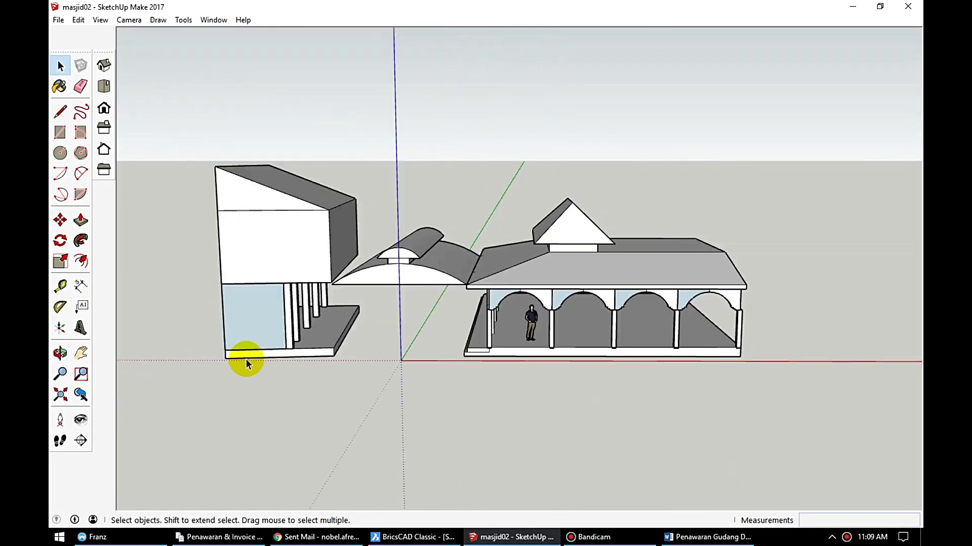
Step: Draw a hip edge from the upper roof vertex and remove the white top face
scroll(729, 319, "up", 3)
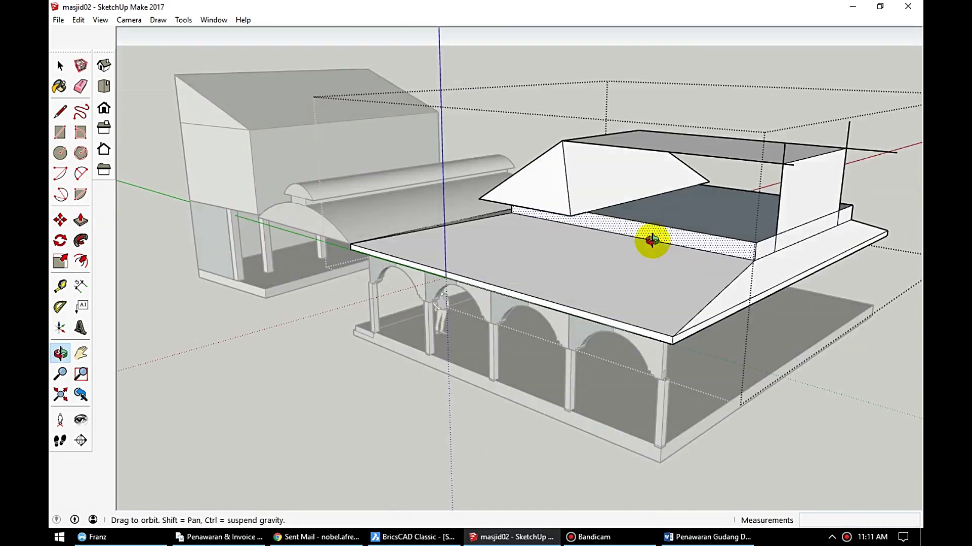
middle_click_drag(581, 213, 651, 272)
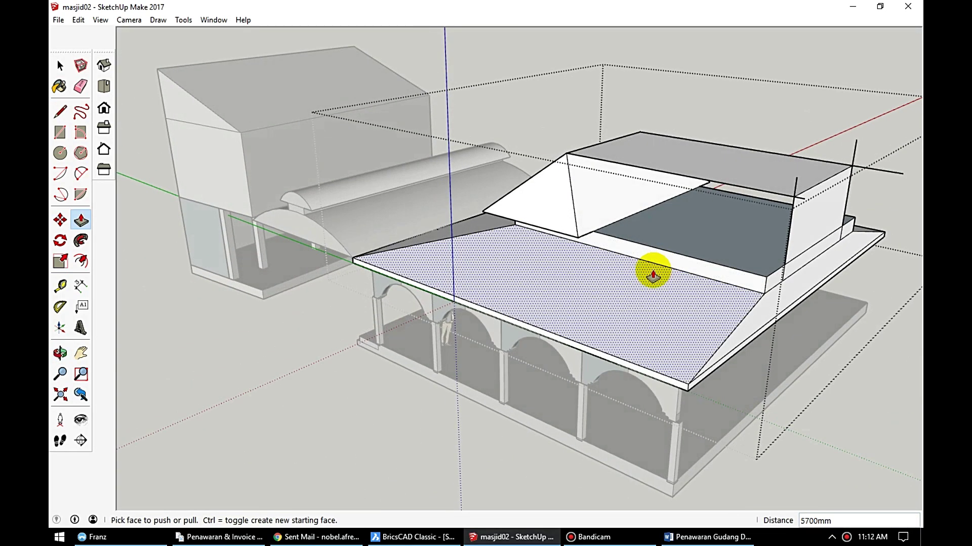
key("l")
scroll(748, 288, "up", 3)
left_click(629, 264)
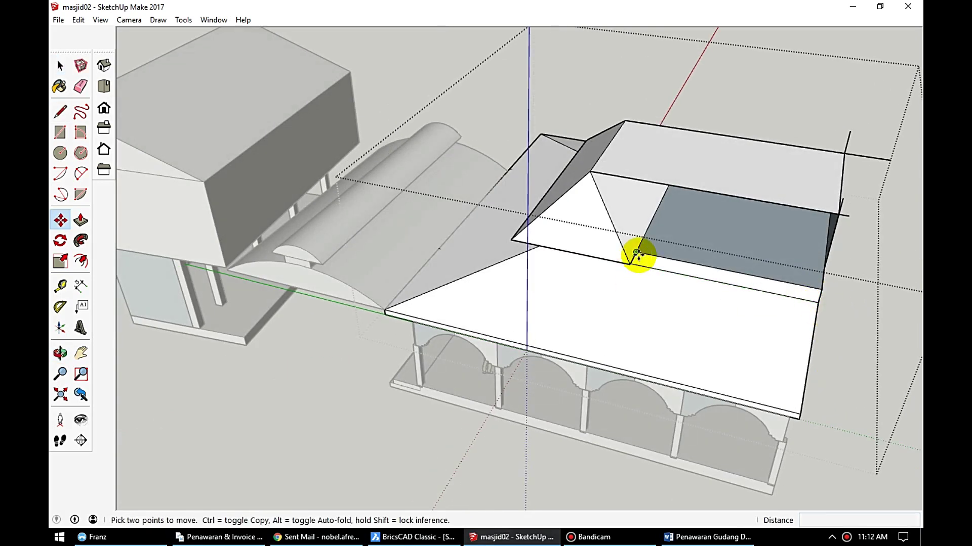
left_click(676, 276)
scroll(532, 289, "down", 3)
middle_click_drag(536, 249, 664, 241)
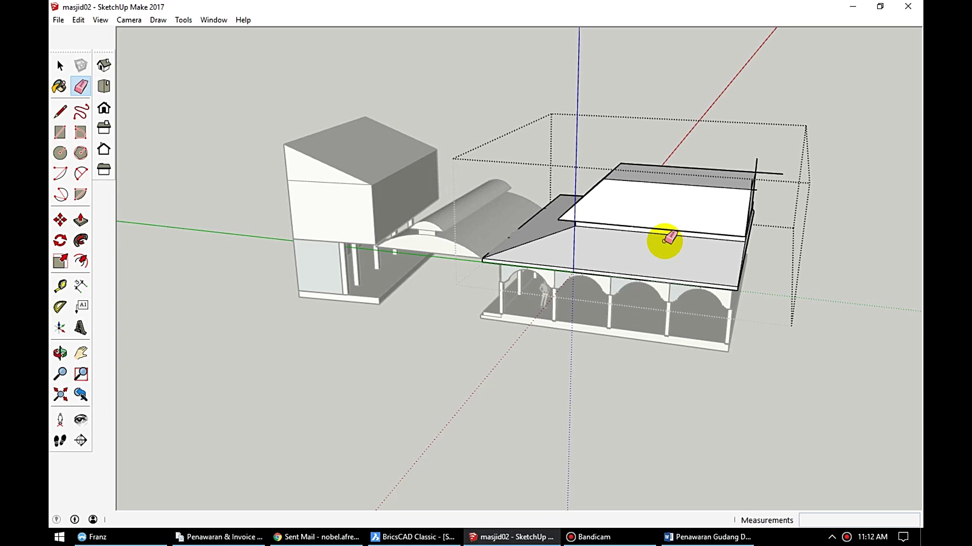
left_click(664, 241)
scroll(615, 172, "up", 3)
Step: Inspect the upper roof tier from several sides and erase stray edges
middle_click_drag(690, 221, 555, 234)
key("e")
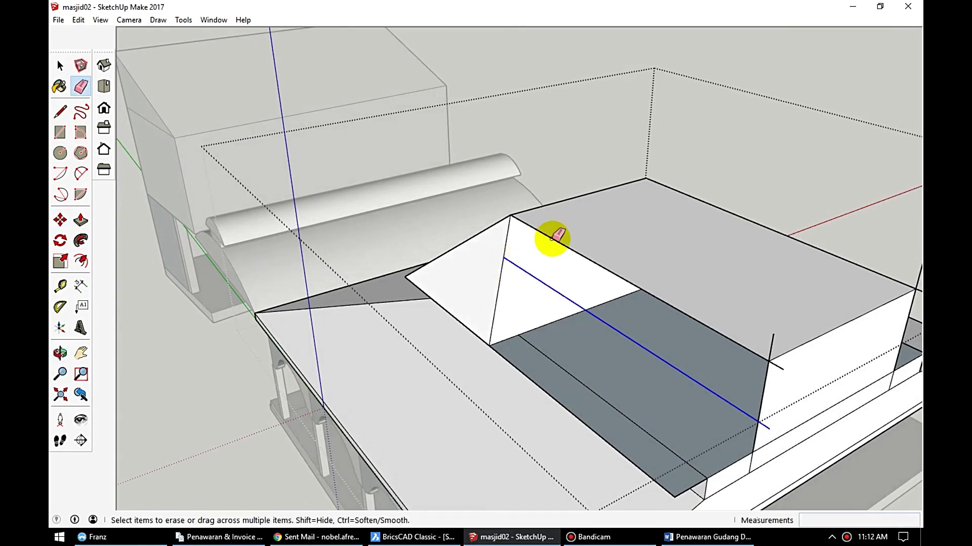
key("space")
scroll(679, 203, "down", 3)
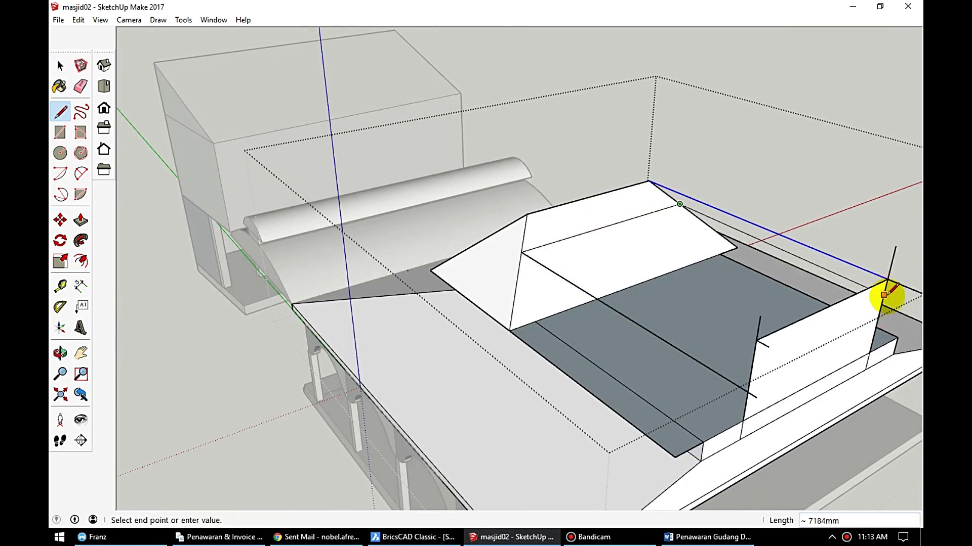
middle_click_drag(885, 293, 219, 237)
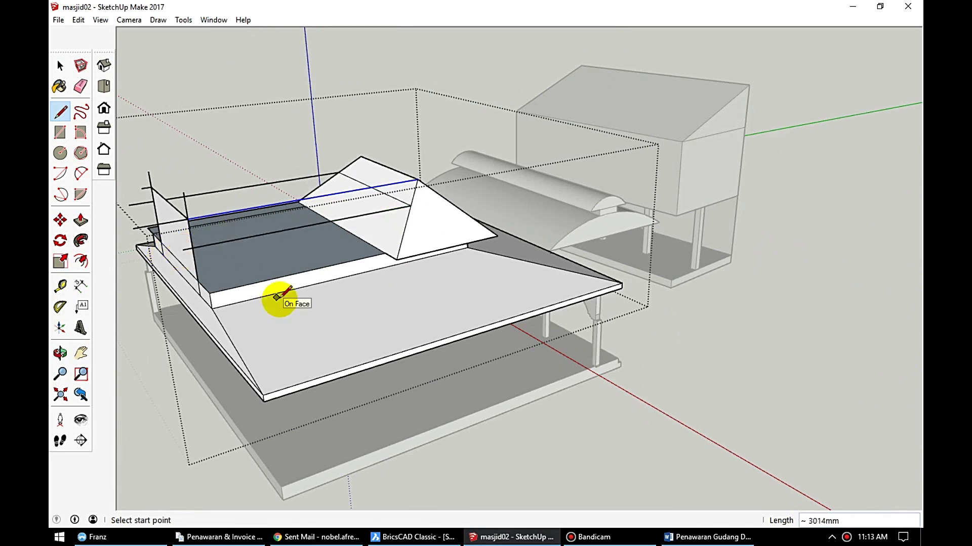
mouse_move(280, 298)
middle_mouse_down()
mouse_move(590, 184)
mouse_move(466, 336)
middle_mouse_up()
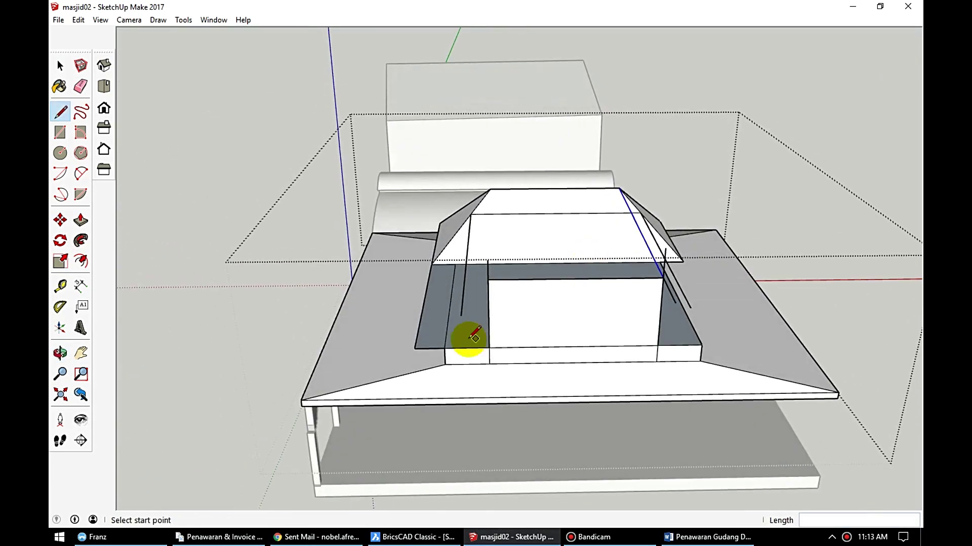
scroll(489, 218, "up", 3)
key("space")
middle_click_drag(573, 370, 600, 238)
key("space")
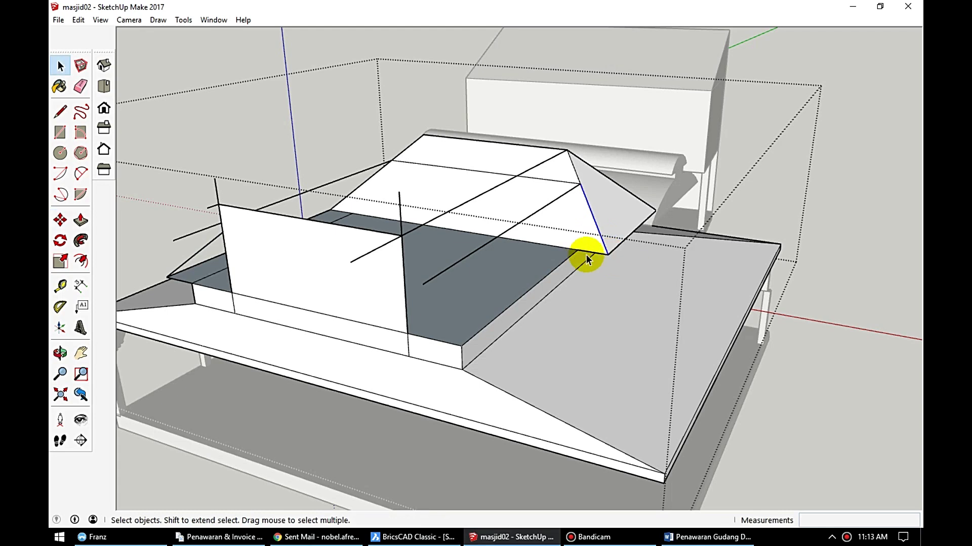
Step: Draw another hip edge to the existing endpoint and erase leftover construction lines
key("l")
mouse_move(490, 317)
middle_mouse_down()
mouse_move(512, 334)
mouse_move(748, 299)
middle_mouse_up()
left_click(722, 310)
scroll(527, 202, "up", 5)
scroll(753, 412, "down", 5)
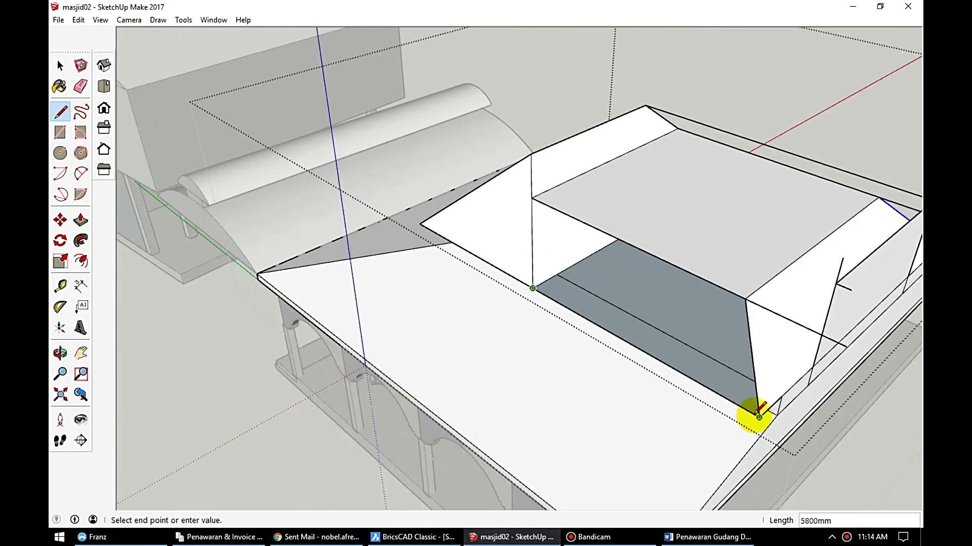
key("space")
mouse_move(531, 224)
middle_mouse_down()
mouse_move(831, 178)
mouse_move(804, 130)
mouse_move(840, 115)
mouse_move(789, 235)
middle_mouse_up()
key("e")
key("space")
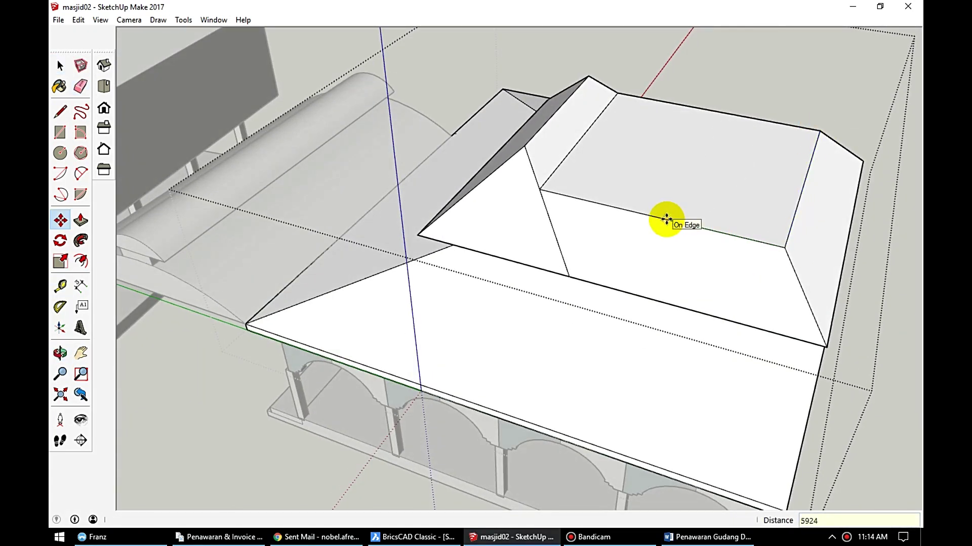
Step: Draw guide lines across the upper roof and measure from its edge
middle_click_drag(784, 247, 749, 167)
left_click(81, 258)
key("Escape")
key("l")
left_click(423, 173)
left_click(622, 335)
left_click(614, 276)
mouse_move(614, 276)
middle_mouse_down()
mouse_move(462, 263)
mouse_move(458, 296)
mouse_move(699, 238)
mouse_move(647, 282)
middle_mouse_up()
key("t")
left_click(622, 389)
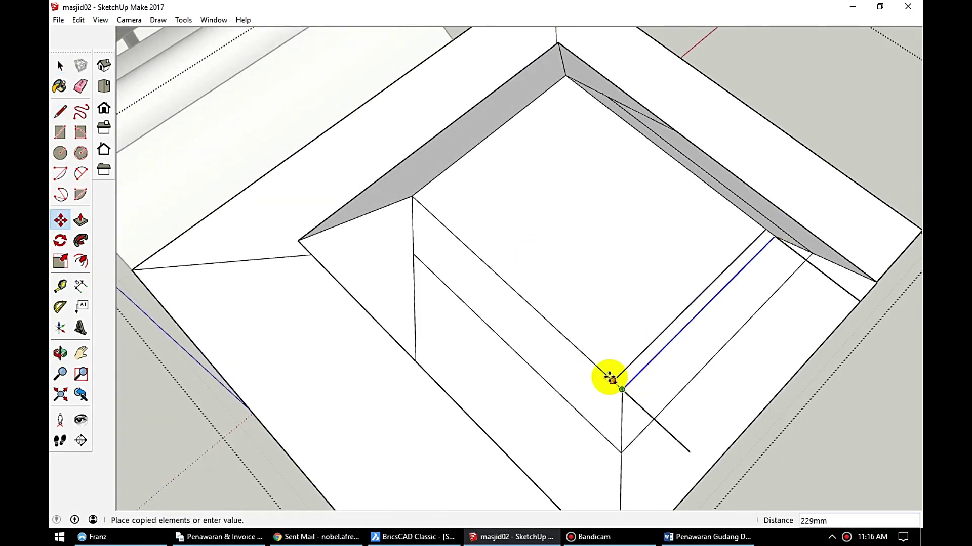
Step: Offset the roof's top face into an inset square and start erasing stray edges
middle_click_drag(495, 191, 586, 343)
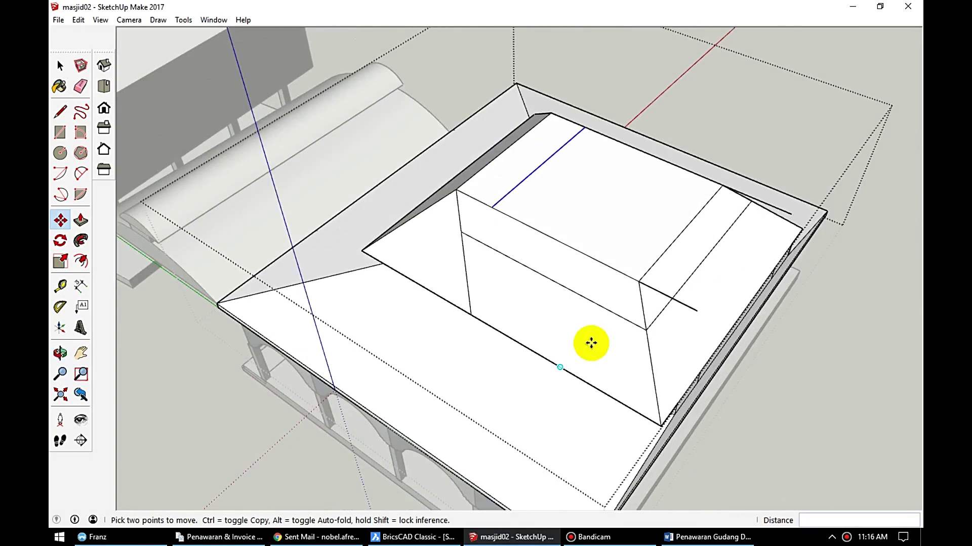
key("f")
scroll(503, 249, "up", 3)
left_click(503, 249)
left_click(466, 251)
mouse_move(466, 251)
middle_mouse_down()
mouse_move(752, 208)
mouse_move(647, 200)
middle_mouse_up()
key("p")
left_click(647, 199)
key("l")
mouse_move(397, 332)
middle_mouse_down()
mouse_move(464, 116)
mouse_move(764, 130)
mouse_move(559, 184)
mouse_move(200, 248)
mouse_move(548, 284)
mouse_move(835, 195)
middle_mouse_up()
key("e")
scroll(548, 284, "down", 5)
Step: Finish a line at the roof edge and erase stray lines on the roof top
scroll(640, 134, "up", 6)
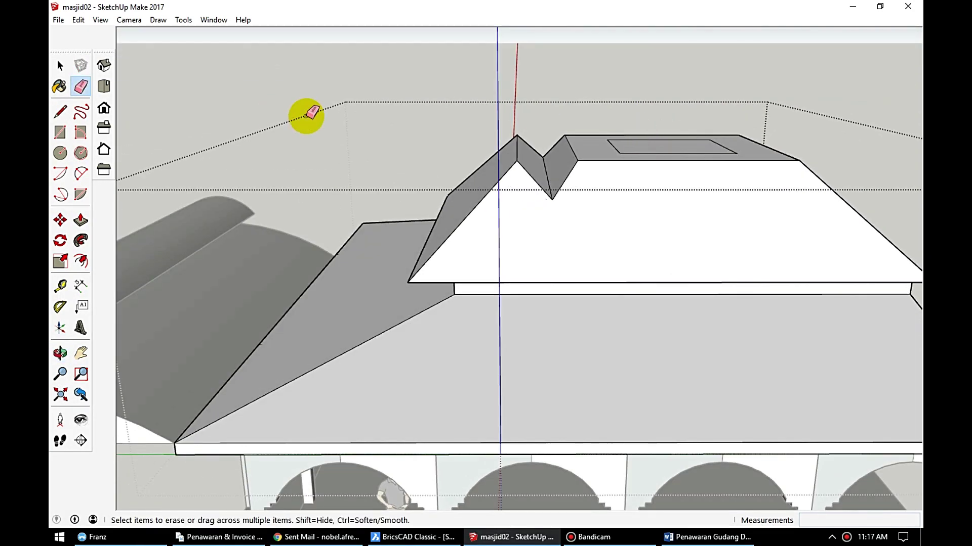
scroll(601, 119, "down", 2)
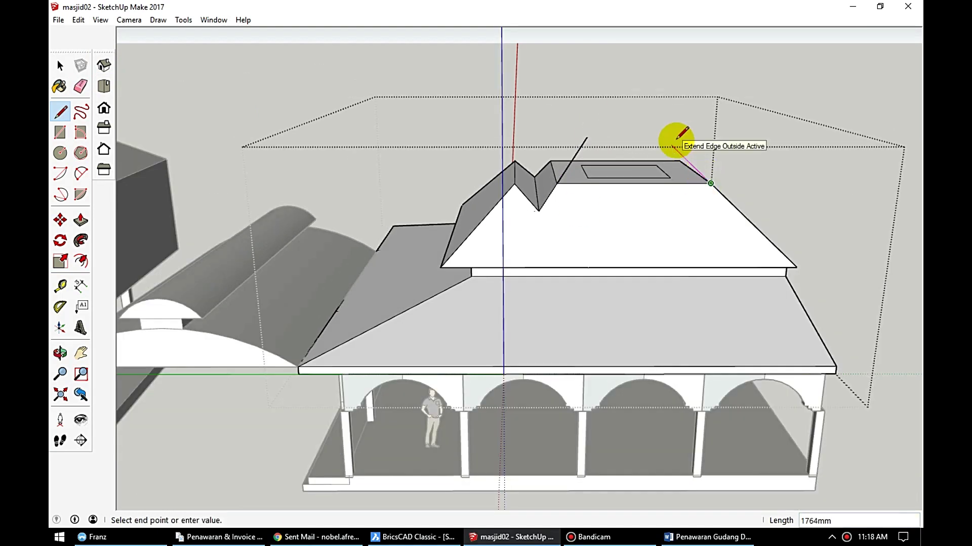
scroll(648, 132, "up", 3)
left_click(586, 206)
middle_click_drag(586, 206, 759, 358)
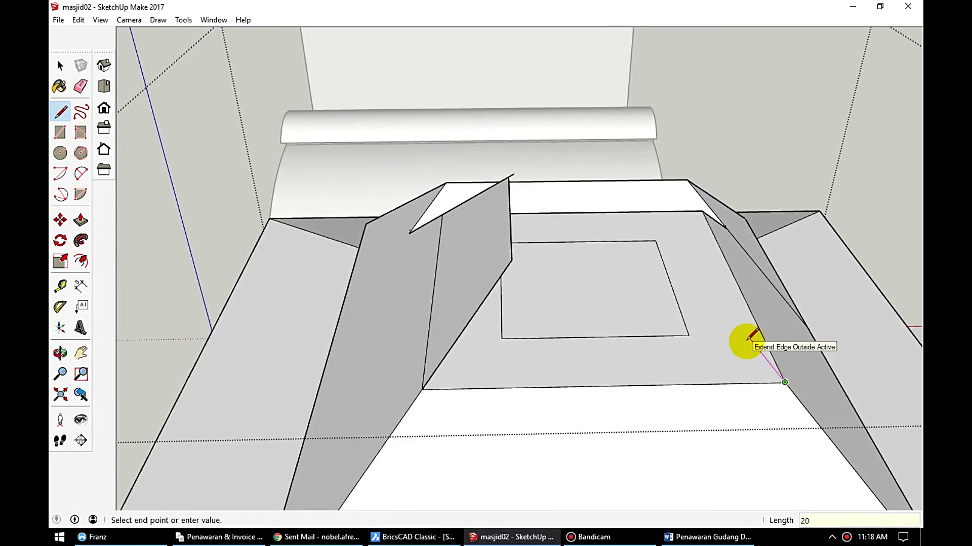
scroll(540, 245, "up", 3)
key("Return")
mouse_move(396, 197)
middle_mouse_down()
mouse_move(231, 152)
mouse_move(380, 191)
middle_mouse_up()
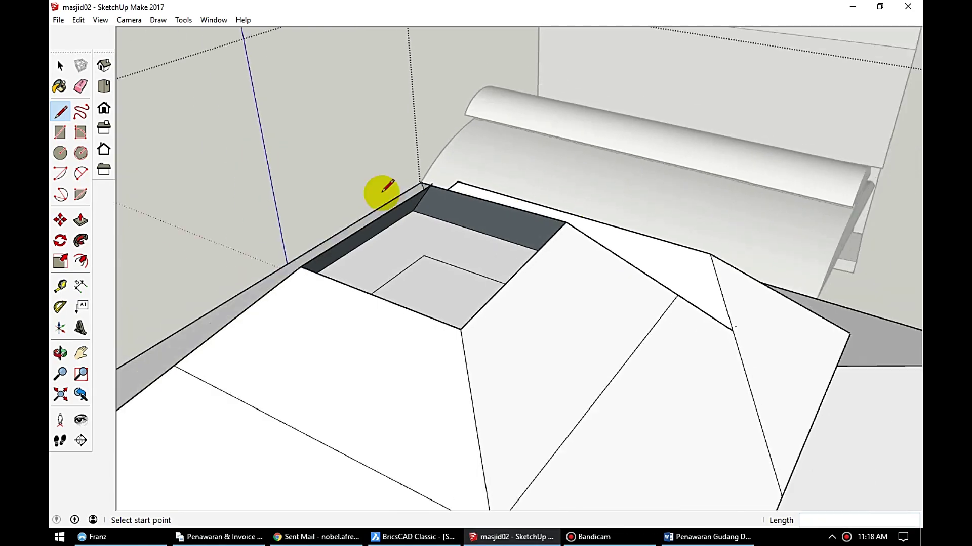
scroll(590, 123, "up", 3)
scroll(602, 174, "down", 2)
key("e")
mouse_move(597, 175)
middle_mouse_down()
mouse_move(651, 336)
mouse_move(196, 162)
mouse_move(473, 202)
mouse_move(666, 265)
middle_mouse_up()
Step: Pull the inset square up into a small box on the roof
key("p")
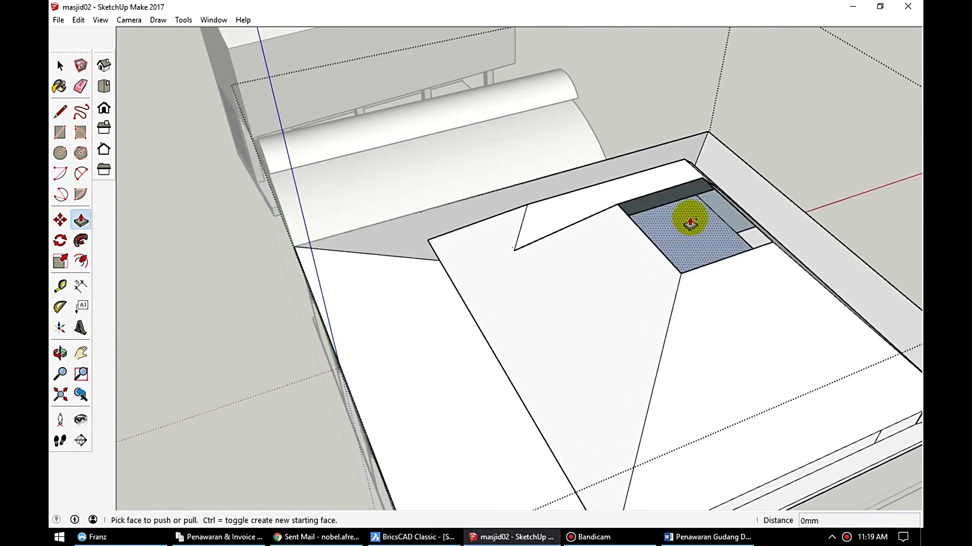
middle_click_drag(691, 217, 744, 308)
scroll(571, 228, "up", 5)
key("r")
left_click(491, 182)
mouse_move(820, 248)
middle_mouse_down()
mouse_move(610, 169)
mouse_move(553, 278)
mouse_move(629, 281)
mouse_move(661, 253)
mouse_move(618, 271)
middle_mouse_up()
key("e")
key("p")
left_click(603, 253)
key("Return")
key("e")
scroll(559, 297, "down", 5)
middle_click_drag(560, 297, 488, 282)
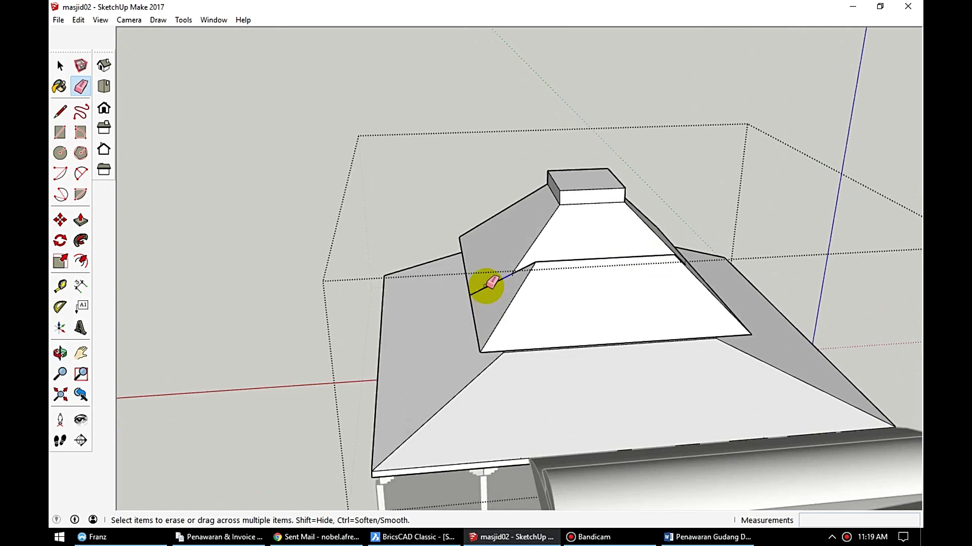
scroll(488, 282, "up", 5)
scroll(412, 342, "down", 4)
middle_click_drag(415, 199, 211, 255)
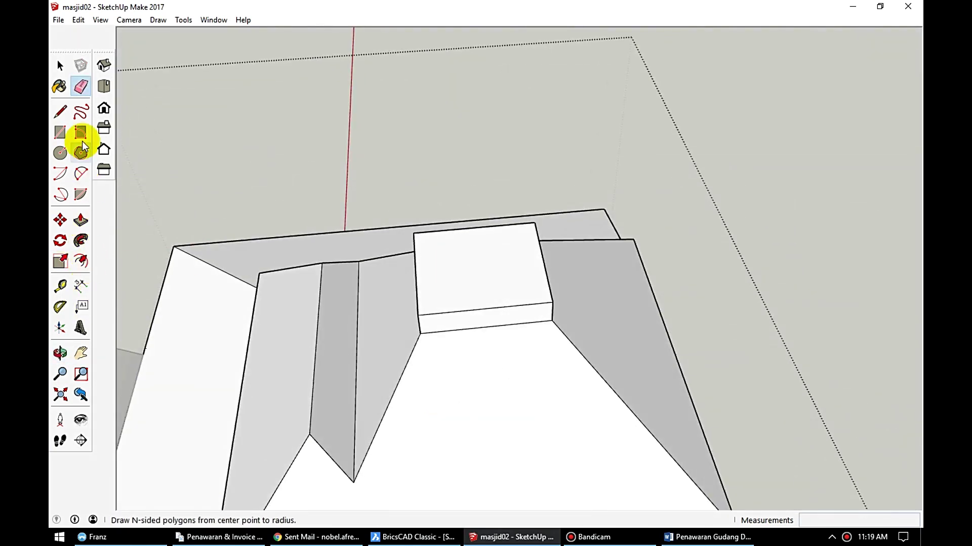
Step: Frame the box top, draw a diagonal, and raise a pointed pyramid peak
left_click(572, 272)
key("l")
left_click(413, 233)
left_click(552, 303)
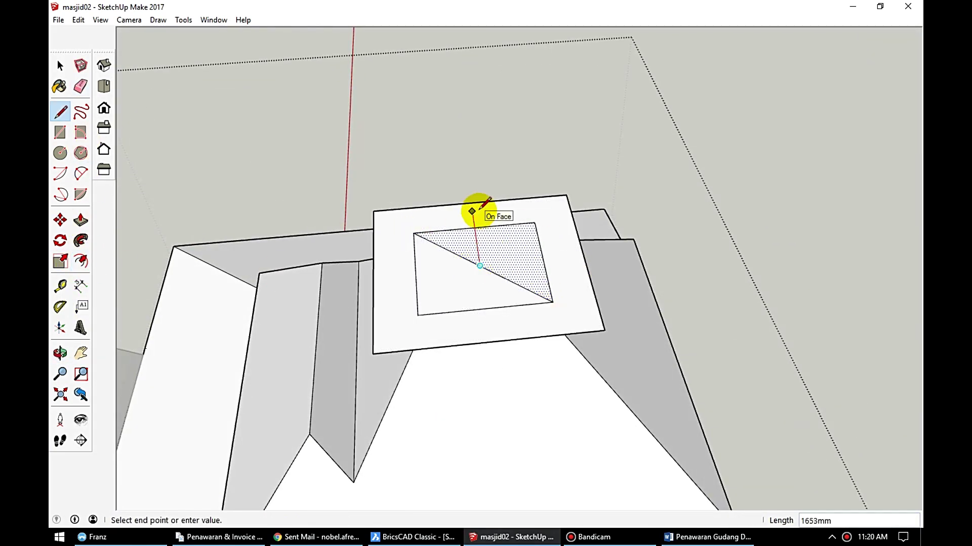
middle_click_drag(537, 232, 540, 191)
left_click(546, 121)
mouse_move(541, 87)
middle_mouse_down()
mouse_move(387, 240)
mouse_move(462, 202)
mouse_move(211, 284)
mouse_move(643, 240)
mouse_move(748, 260)
mouse_move(538, 329)
mouse_move(381, 306)
middle_mouse_up()
key("e")
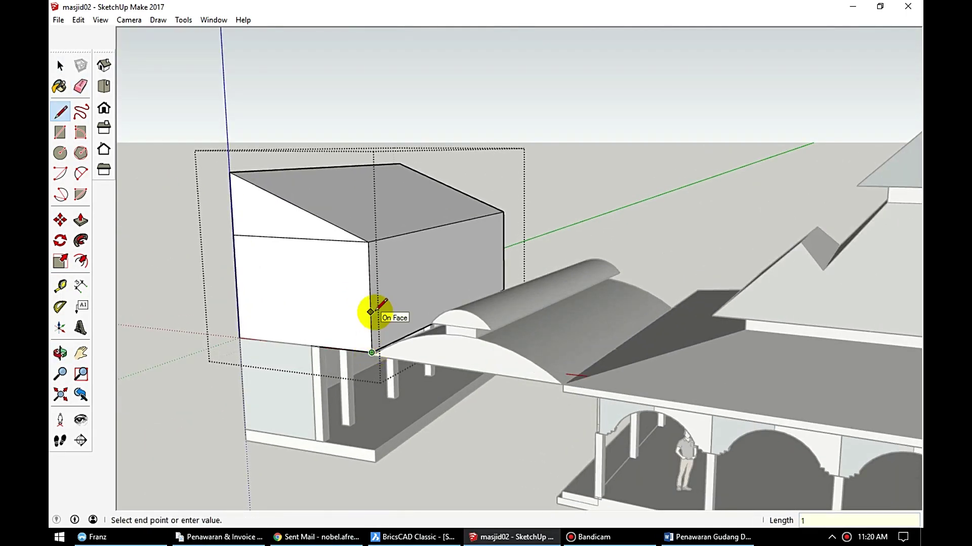
Step: Split the tall side block's face with a line and push its lower part in 1900mm
left_click(503, 262)
key("p")
scroll(396, 276, "up", 3)
key("l")
left_click(335, 345)
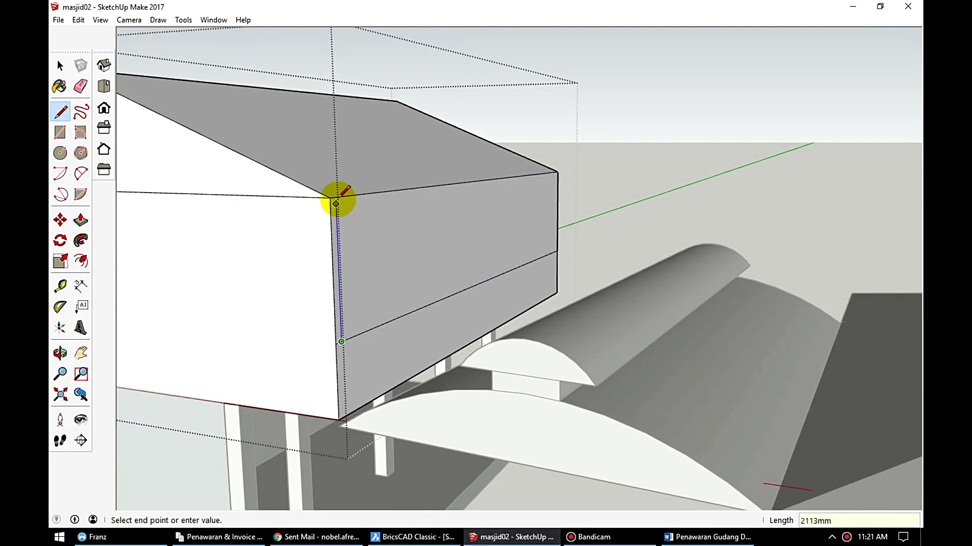
left_click(545, 255)
scroll(546, 141, "up", 2)
scroll(434, 232, "down", 3)
scroll(386, 206, "up", 2)
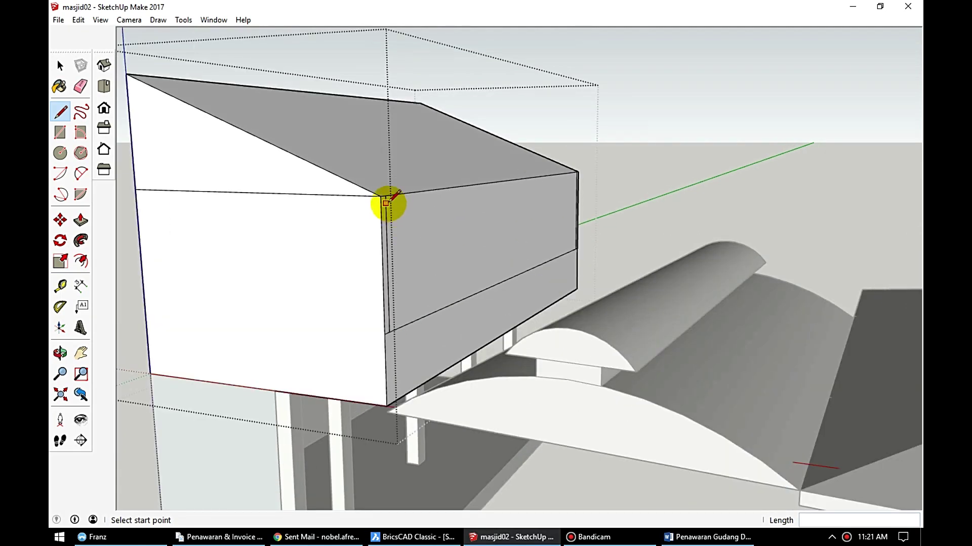
key("p")
scroll(560, 268, "down", 3)
scroll(577, 247, "up", 5)
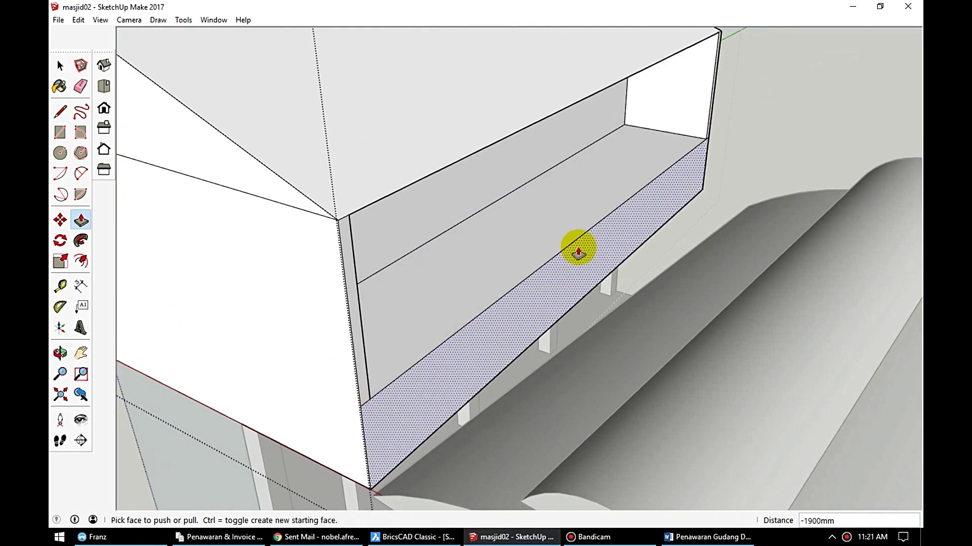
middle_click_drag(576, 247, 714, 127)
scroll(658, 131, "down", 3)
key("space")
scroll(574, 137, "down", 1)
Step: Draw a large ground rectangle spanning beneath the whole mosque
key("r")
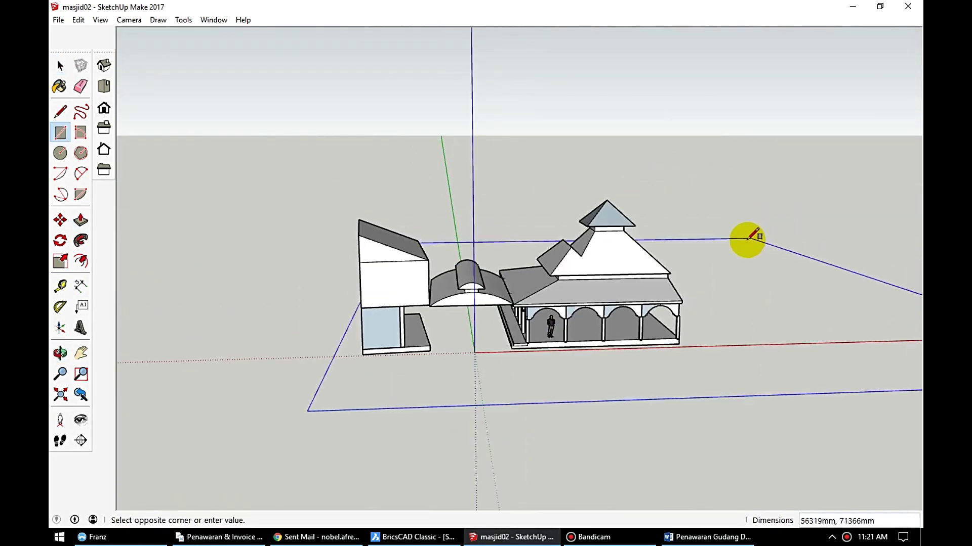
left_click(747, 239)
key("space")
right_click(712, 313)
middle_click_drag(713, 314, 685, 336)
left_click(100, 19)
middle_click_drag(455, 303, 396, 333)
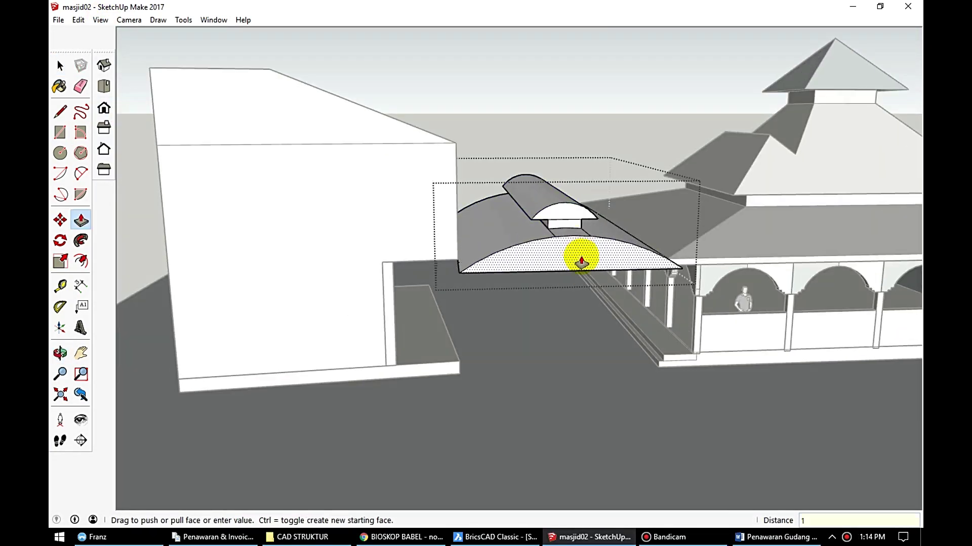
Step: Extrude the vault's end face 1000 mm and fix an edge line at the block wall
type("000")
key("Return")
mouse_move(564, 211)
middle_mouse_down()
mouse_move(614, 321)
mouse_move(596, 275)
middle_mouse_up()
scroll(596, 276, "up", 3)
left_click(564, 310)
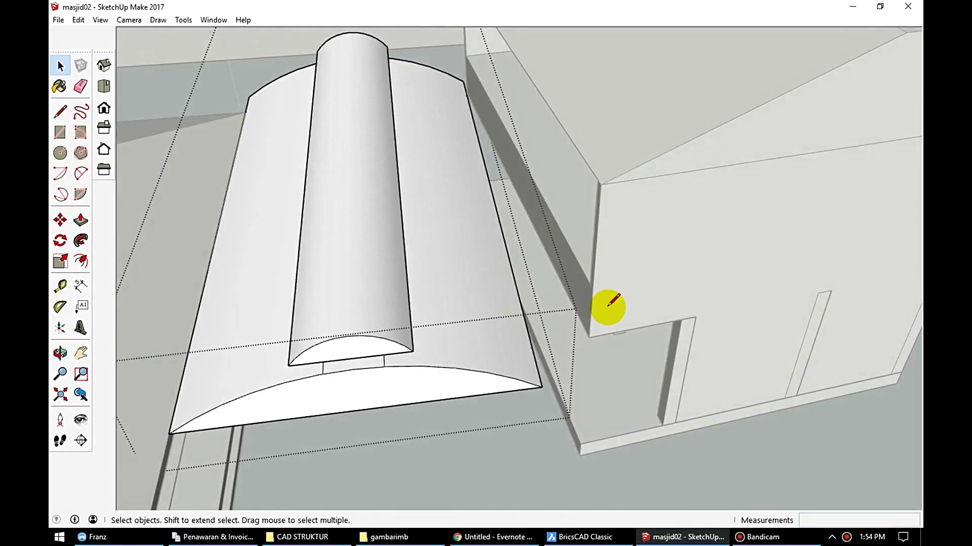
left_click(638, 435)
key("Escape")
Step: Draw a line from the vault edge to a point under the vault
left_click(541, 387)
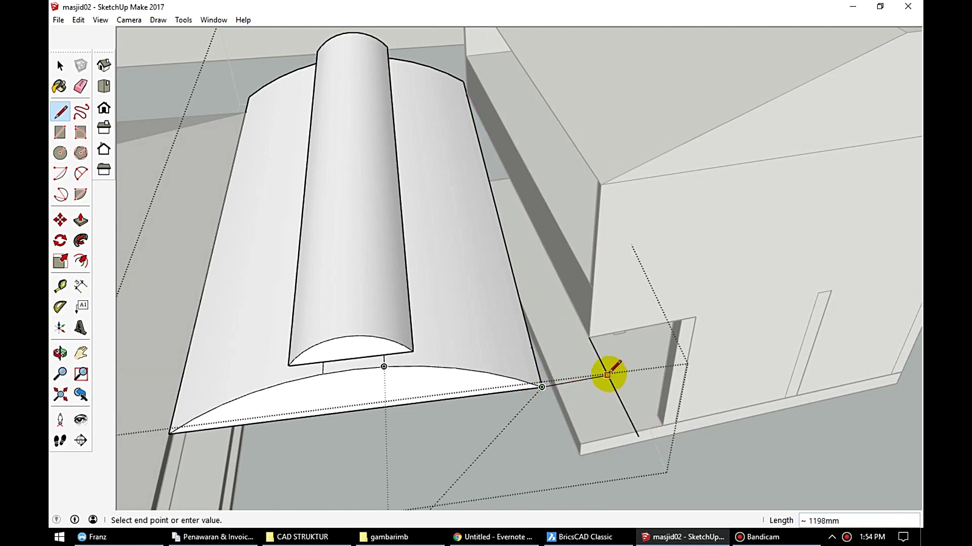
scroll(614, 384, "down", 3)
left_click(560, 282)
scroll(571, 297, "up", 5)
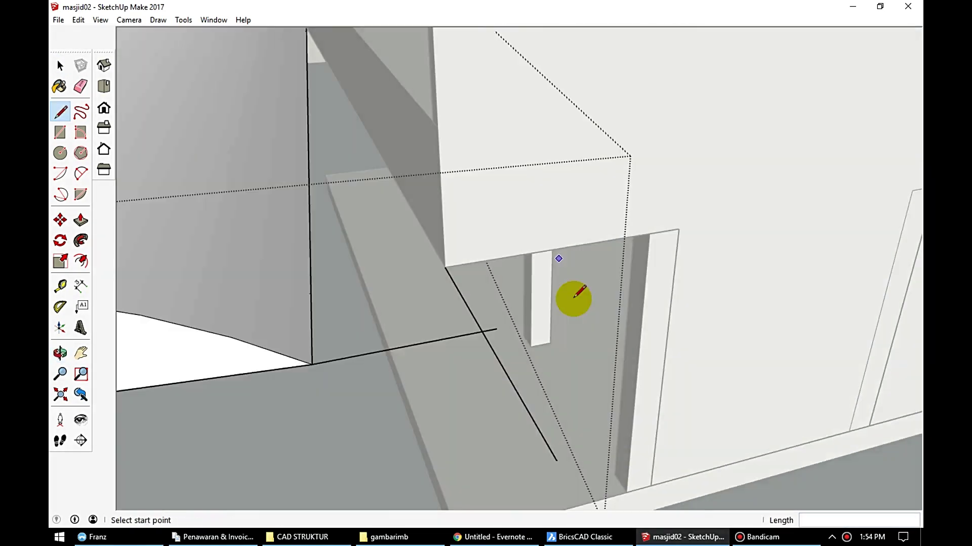
scroll(392, 143, "up", 5)
scroll(393, 143, "down", 5)
scroll(563, 191, "up", 3)
Step: Orbit around the vault and cancel the unfinished line
middle_click_drag(564, 190, 668, 232)
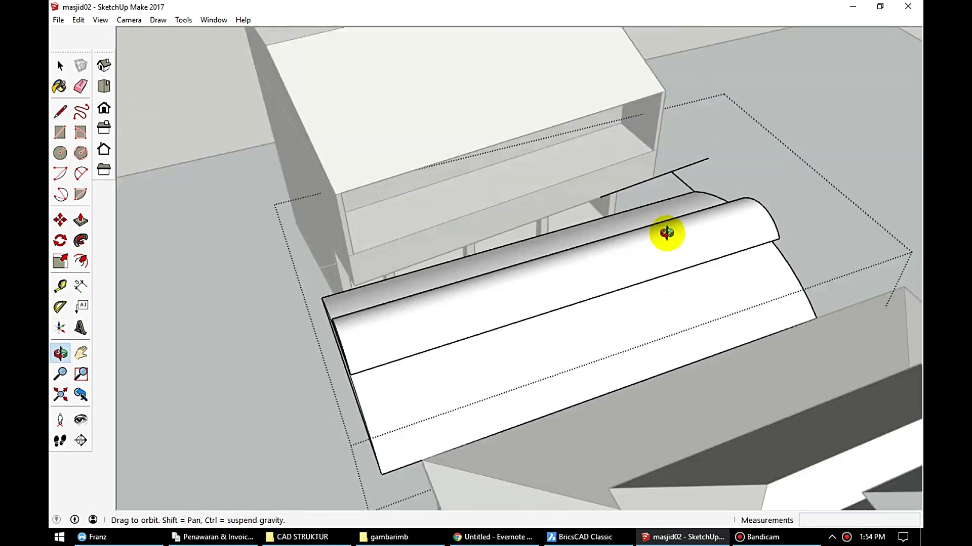
scroll(612, 284, "up", 5)
mouse_move(593, 350)
middle_mouse_down()
mouse_move(624, 320)
mouse_move(698, 299)
mouse_move(678, 260)
mouse_move(677, 147)
mouse_move(629, 206)
middle_mouse_up()
scroll(627, 207, "up", 3)
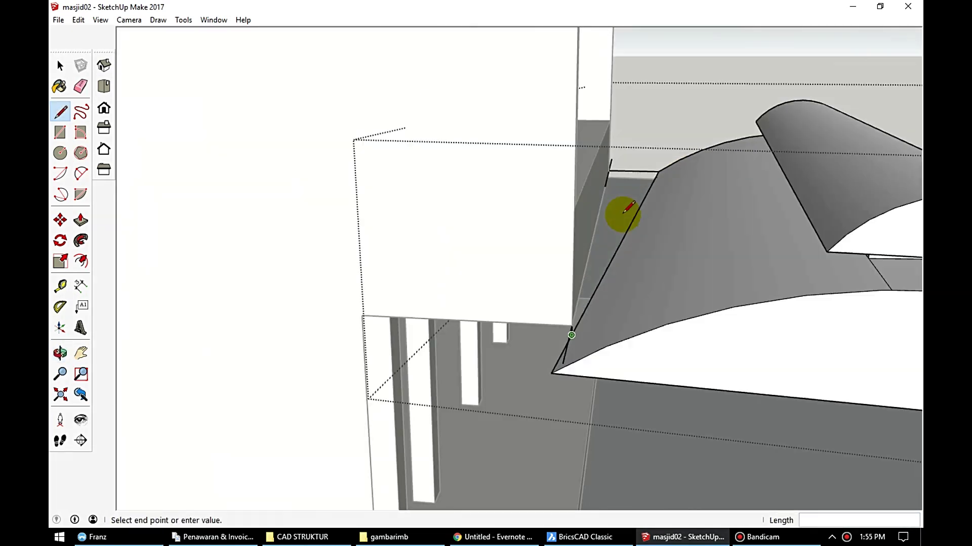
key("Escape")
scroll(577, 329, "up", 3)
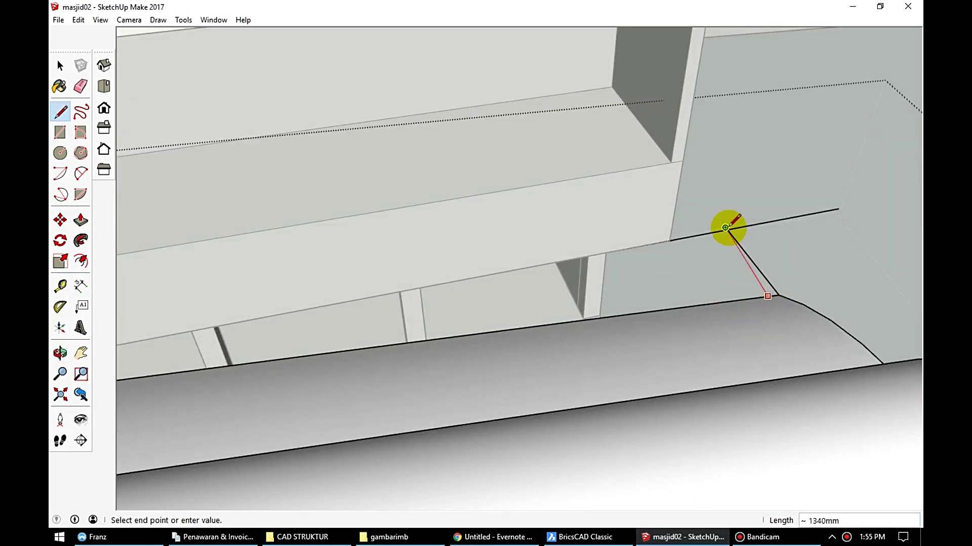
key("Escape")
scroll(725, 228, "down", 5)
mouse_move(716, 217)
middle_mouse_down()
mouse_move(754, 223)
mouse_move(494, 319)
mouse_move(443, 114)
mouse_move(533, 118)
mouse_move(390, 256)
mouse_move(564, 277)
mouse_move(560, 347)
mouse_move(530, 340)
mouse_move(504, 252)
middle_mouse_up()
Step: Draw an edge under the slab to split its face for pushing
key("space")
key("l")
left_click(557, 120)
left_click(291, 211)
key("p")
key("space")
Step: Inspect the slab underside and the area above the curved roof
scroll(512, 360, "down", 5)
scroll(503, 252, "up", 3)
key("p")
scroll(597, 184, "up", 2)
mouse_move(578, 192)
middle_mouse_down()
mouse_move(488, 158)
mouse_move(636, 189)
middle_mouse_up()
scroll(629, 256, "down", 5)
scroll(553, 197, "up", 5)
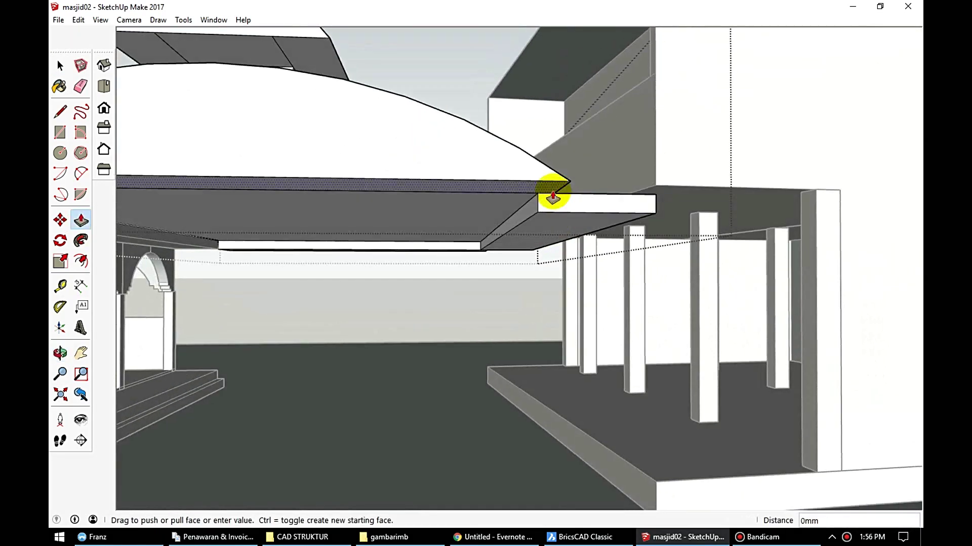
scroll(559, 276, "down", 5)
middle_click_drag(559, 275, 397, 325)
scroll(438, 208, "up", 5)
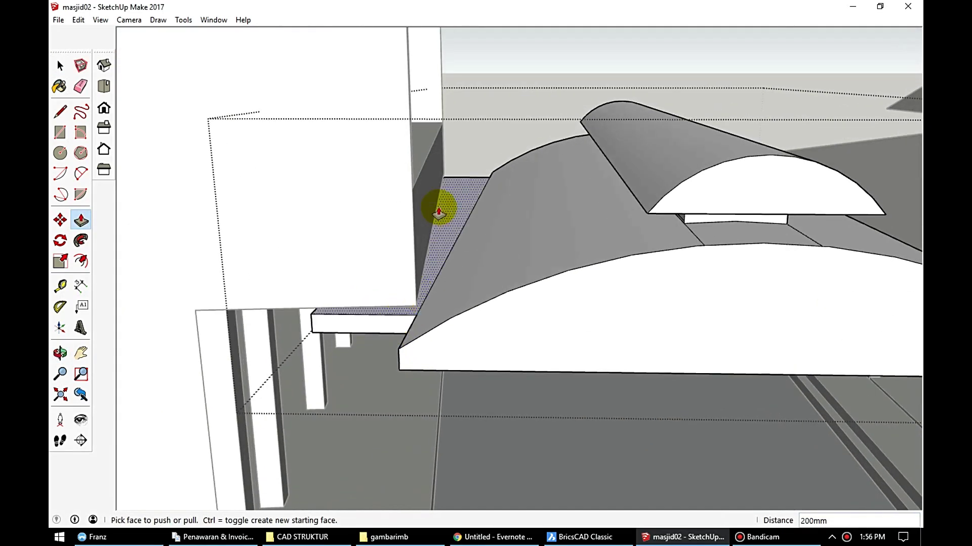
Step: Check the wall corner and beneath the curved roof to confirm the slab meets the block
key("l")
scroll(434, 202, "down", 3)
mouse_move(210, 432)
middle_mouse_down()
mouse_move(434, 201)
mouse_move(375, 252)
middle_mouse_up()
scroll(412, 213, "up", 5)
key("space")
middle_click_drag(439, 261, 508, 378)
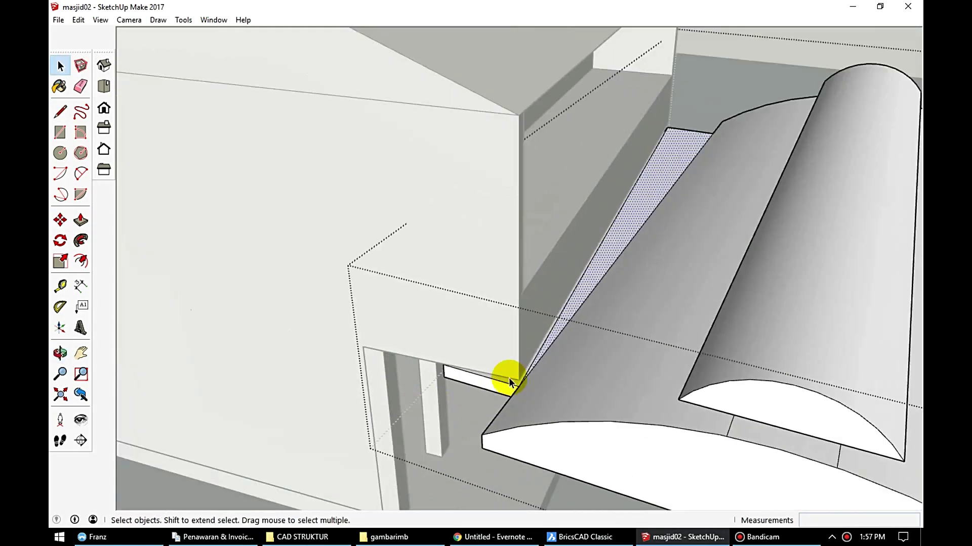
scroll(508, 377, "up", 3)
key("space")
mouse_move(522, 330)
middle_mouse_down()
mouse_move(707, 124)
mouse_move(635, 304)
middle_mouse_up()
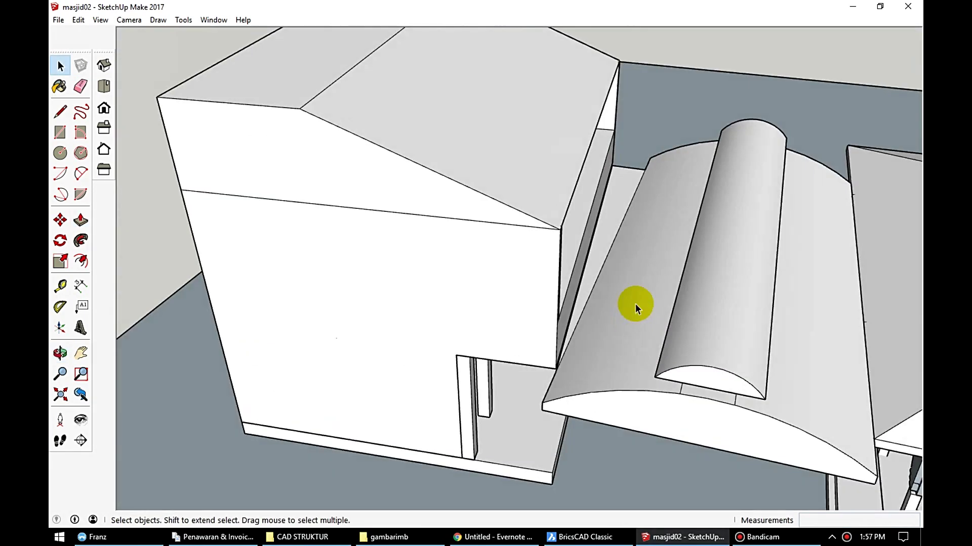
scroll(560, 265, "down", 5)
scroll(550, 167, "up", 3)
scroll(549, 167, "down", 3)
Step: Select the left building's sloped roof face and edges and attempt to move an edge
mouse_move(386, 325)
middle_mouse_down()
mouse_move(288, 239)
mouse_move(296, 168)
middle_mouse_up()
left_click(296, 169)
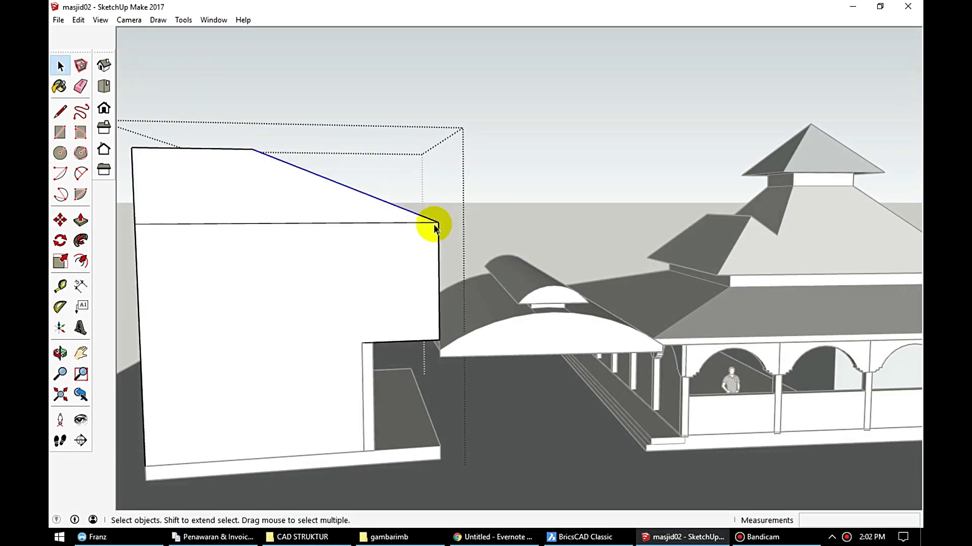
scroll(240, 204, "down", 3)
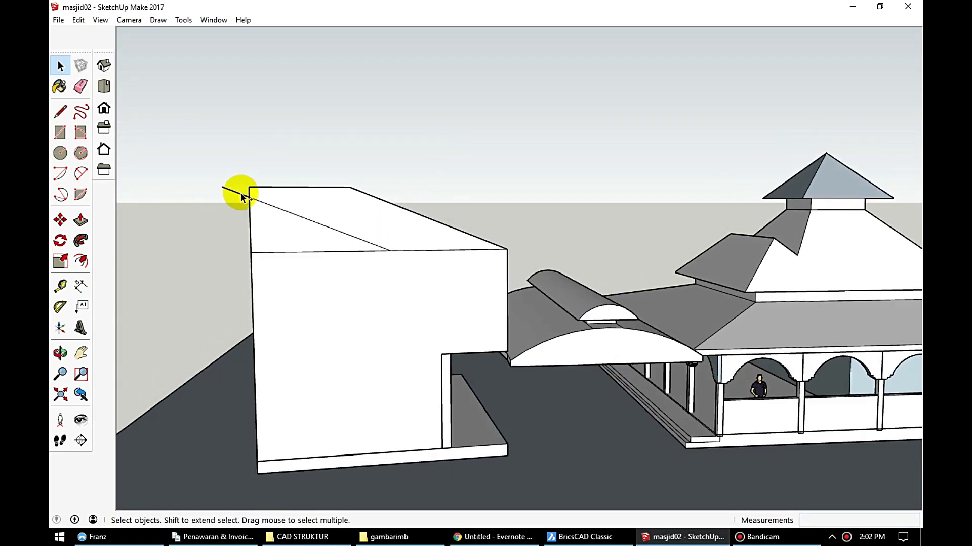
scroll(367, 210, "up", 3)
double_click(367, 210)
key("l")
key("m")
left_click(495, 243)
scroll(567, 261, "down", 3)
right_click(323, 260)
key("Escape")
Step: Draw a line from the roof's top vertex to the left edge endpoint
scroll(434, 256, "up", 3)
scroll(458, 226, "up", 3)
key("l")
left_click(459, 211)
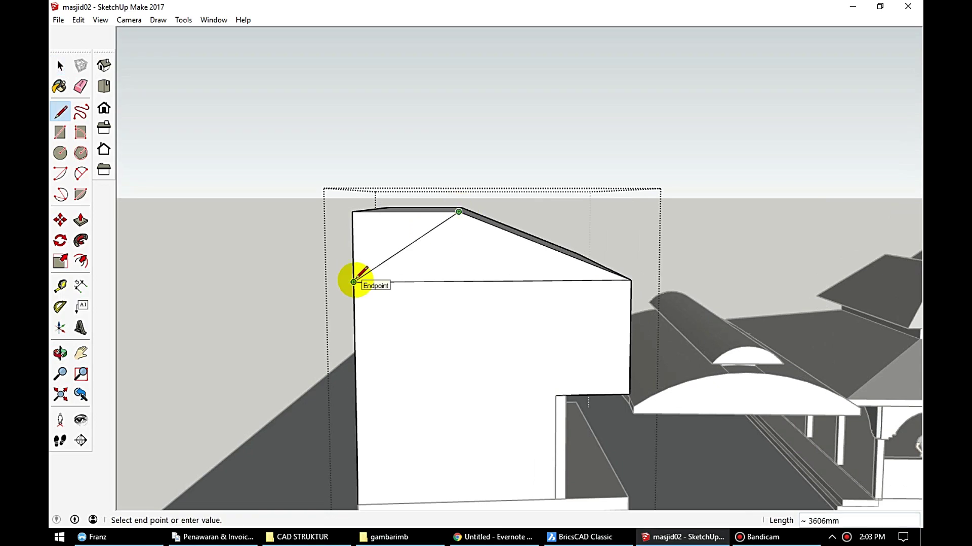
left_click(353, 282)
middle_click_drag(353, 282, 427, 250)
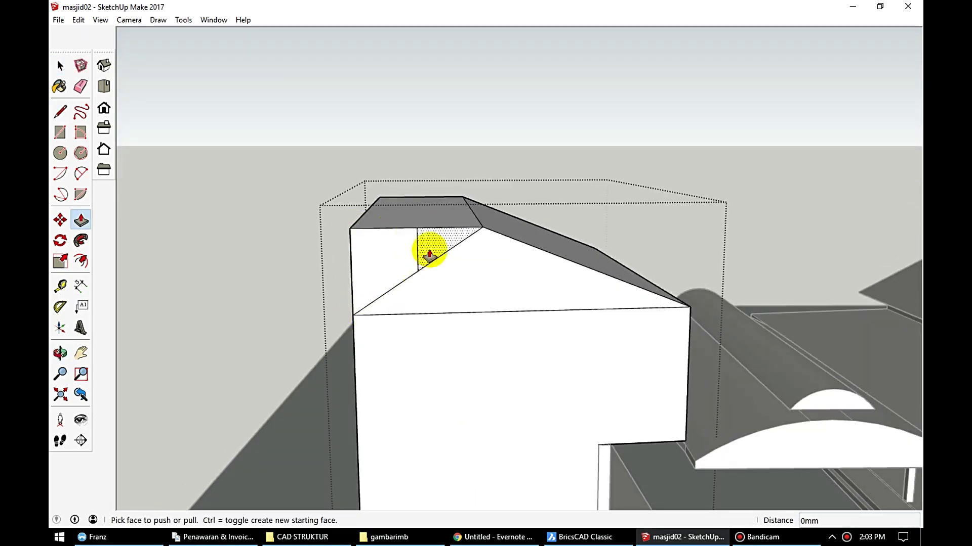
key("e")
middle_click_drag(497, 217, 852, 308)
key("l")
mouse_move(644, 325)
middle_mouse_down()
mouse_move(796, 160)
mouse_move(727, 342)
mouse_move(521, 289)
middle_mouse_up()
Step: Place a Tape Measure guide 1500mm from the roof edge to mark the corner square
key("t")
left_click(501, 322)
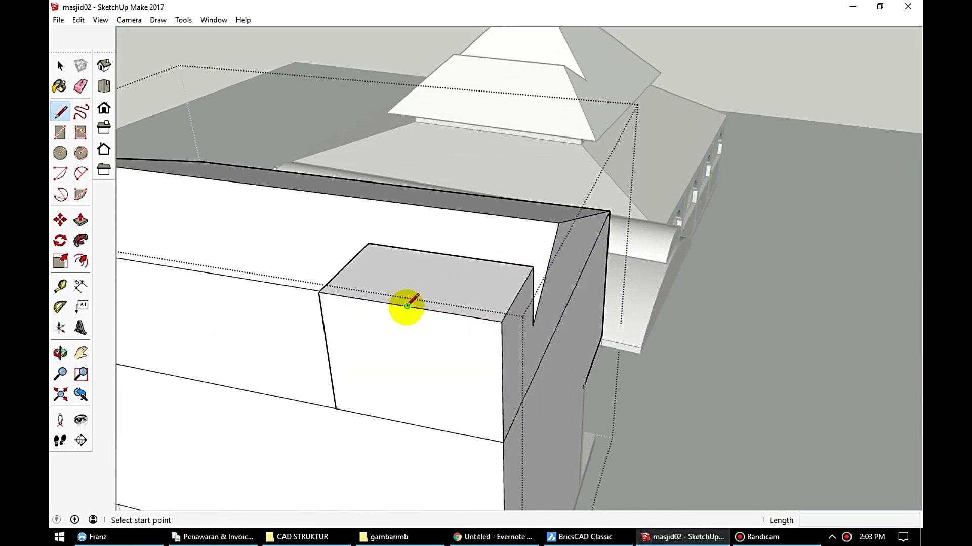
middle_click_drag(407, 306, 605, 300)
key("e")
mouse_move(705, 283)
middle_mouse_down()
mouse_move(553, 319)
mouse_move(354, 87)
mouse_move(369, 104)
mouse_move(365, 237)
middle_mouse_up()
scroll(365, 238, "up", 5)
key("t")
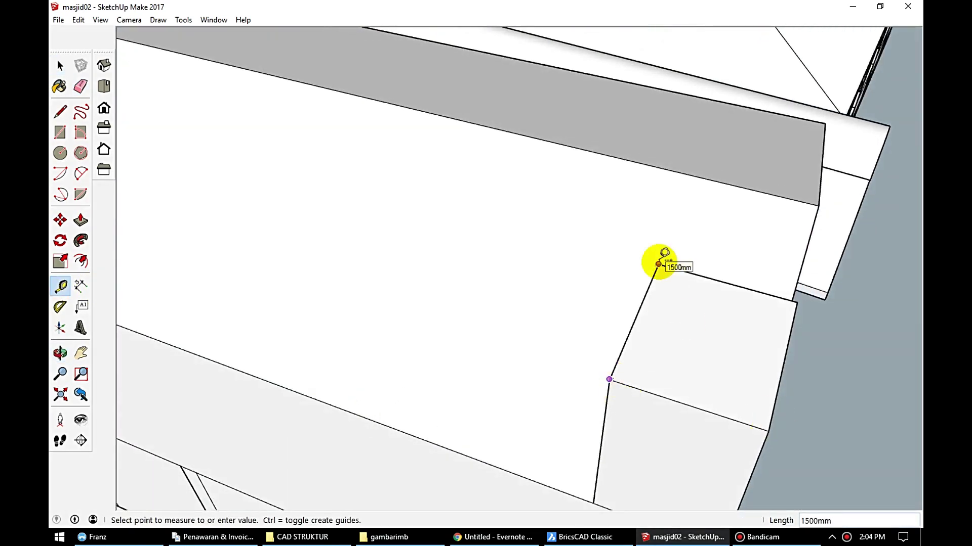
left_click(657, 264)
key("l")
middle_click_drag(727, 418, 754, 357)
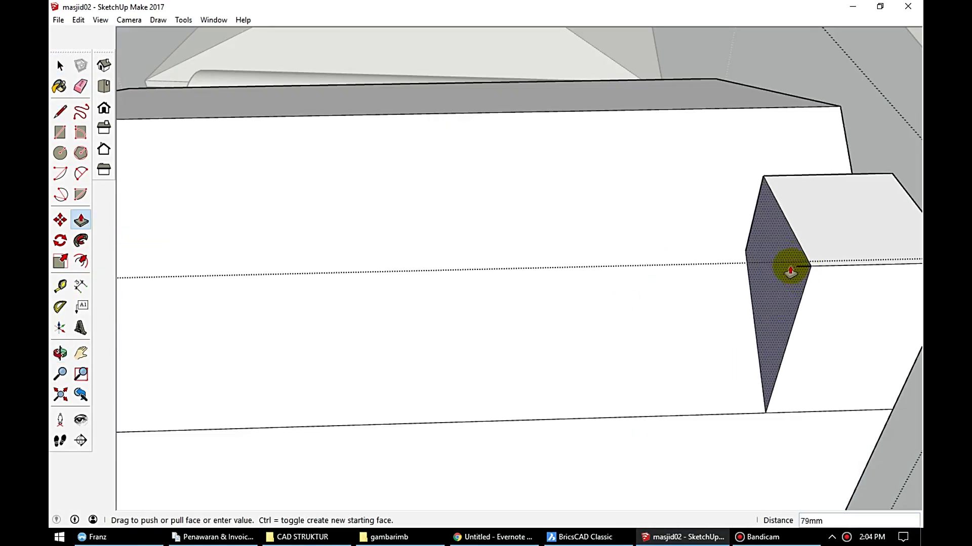
middle_click_drag(791, 272, 574, 309)
Step: Push/Pull the square corner face to raise the corner block
key("space")
key("l")
left_click(651, 286)
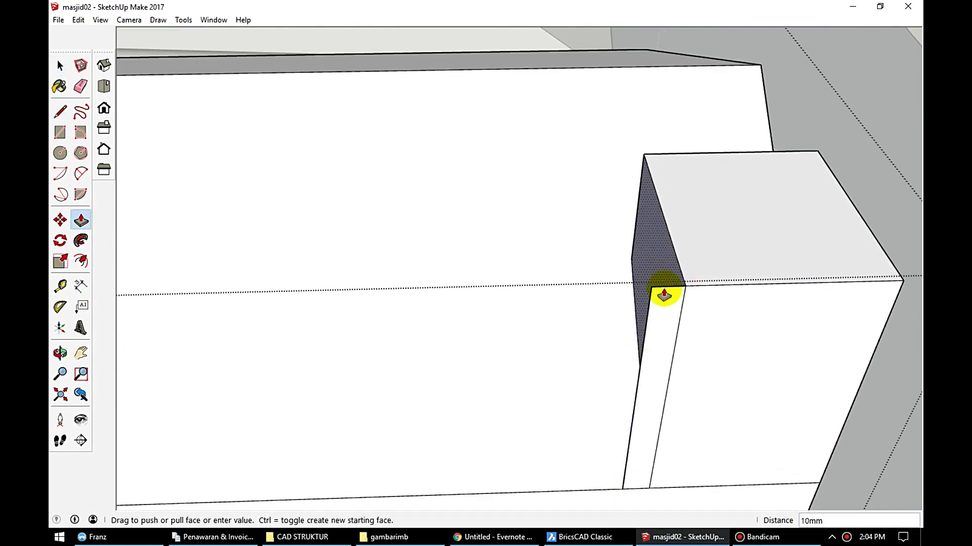
left_click(663, 295)
key("space")
scroll(824, 293, "down", 5)
middle_click_drag(824, 293, 740, 256)
scroll(362, 242, "down", 5)
scroll(321, 156, "up", 10)
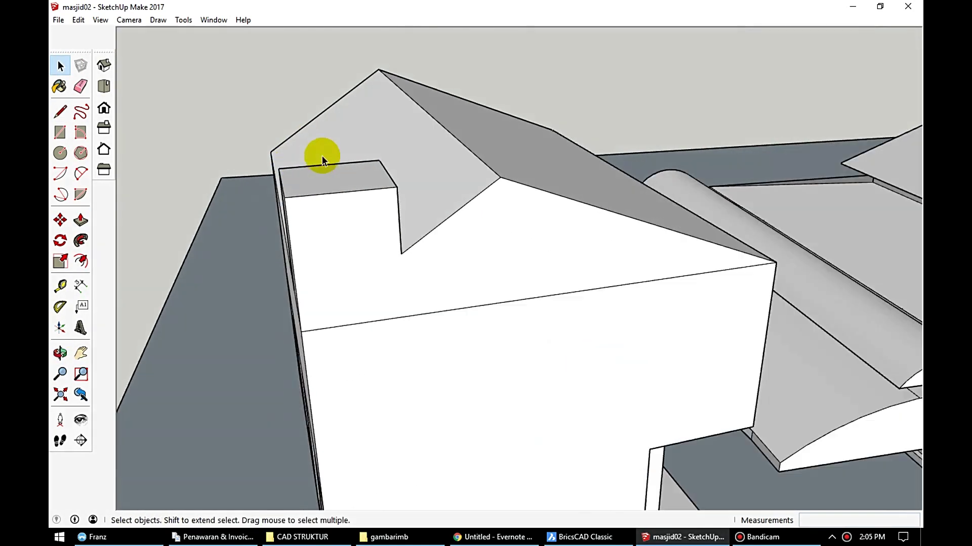
scroll(321, 156, "down", 3)
scroll(305, 235, "down", 3)
scroll(352, 256, "up", 8)
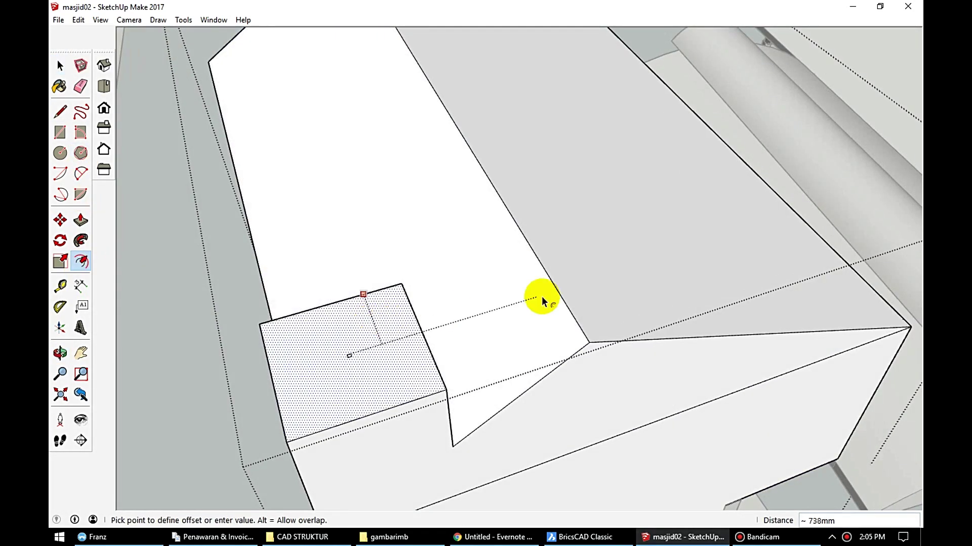
Step: Commit the inset outline on the corner block's top face
left_click(475, 357)
scroll(471, 318, "down", 2)
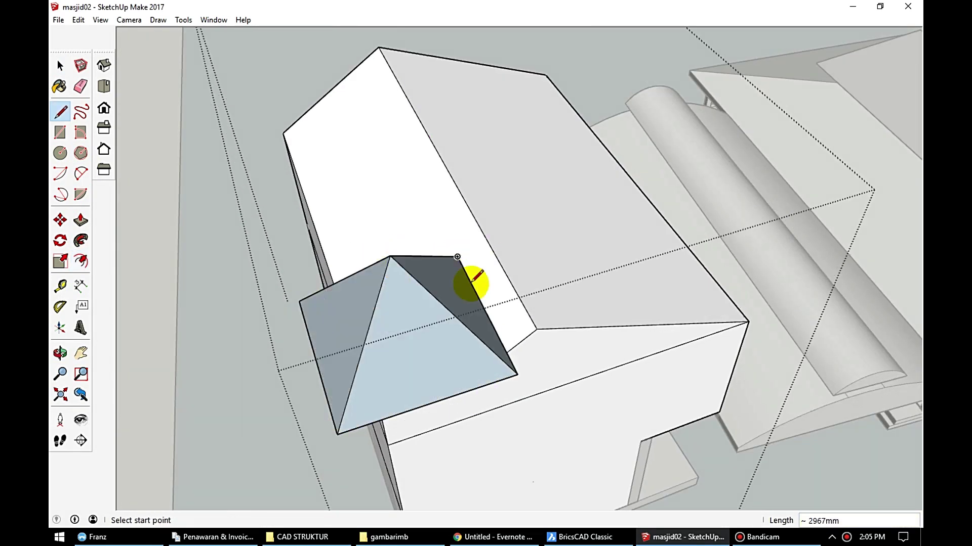
key("space")
middle_click_drag(471, 282, 686, 225)
scroll(495, 282, "up", 5)
scroll(548, 373, "down", 3)
scroll(682, 411, "up", 4)
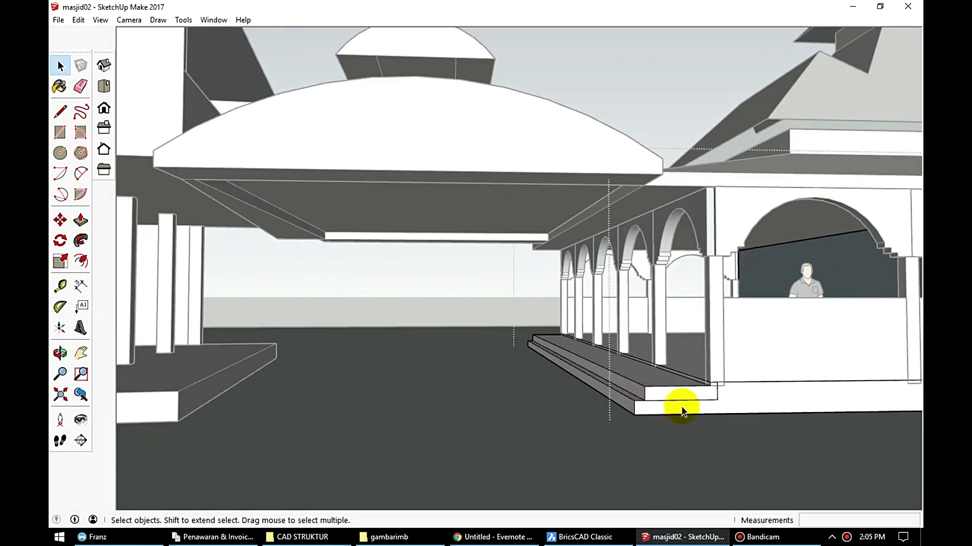
key("e")
scroll(681, 411, "up", 2)
scroll(599, 396, "down", 2)
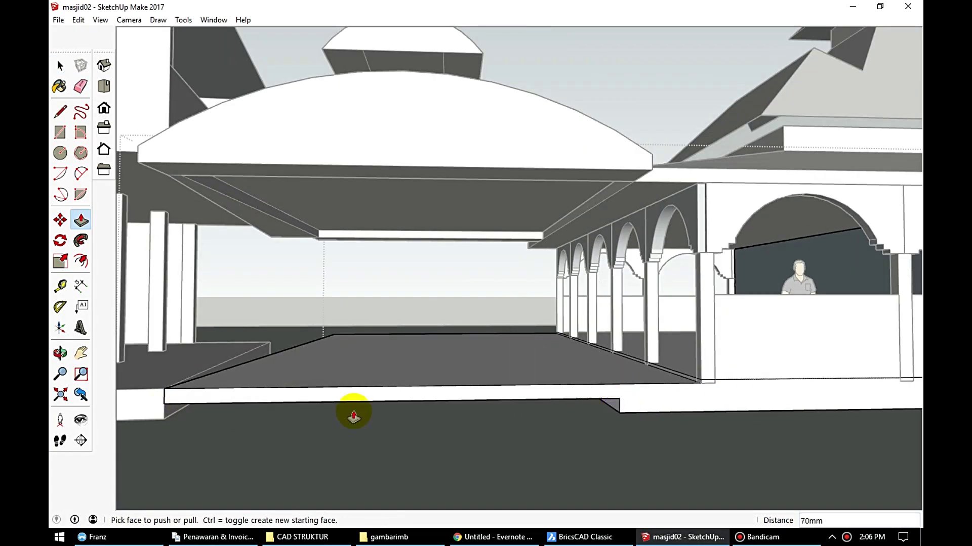
Step: Push the porch floor down 200mm
mouse_move(164, 414)
middle_mouse_down()
mouse_move(346, 310)
mouse_move(477, 373)
mouse_move(424, 317)
middle_mouse_up()
scroll(458, 365, "up", 3)
key("l")
double_click(693, 400)
middle_click_drag(693, 400, 250, 428)
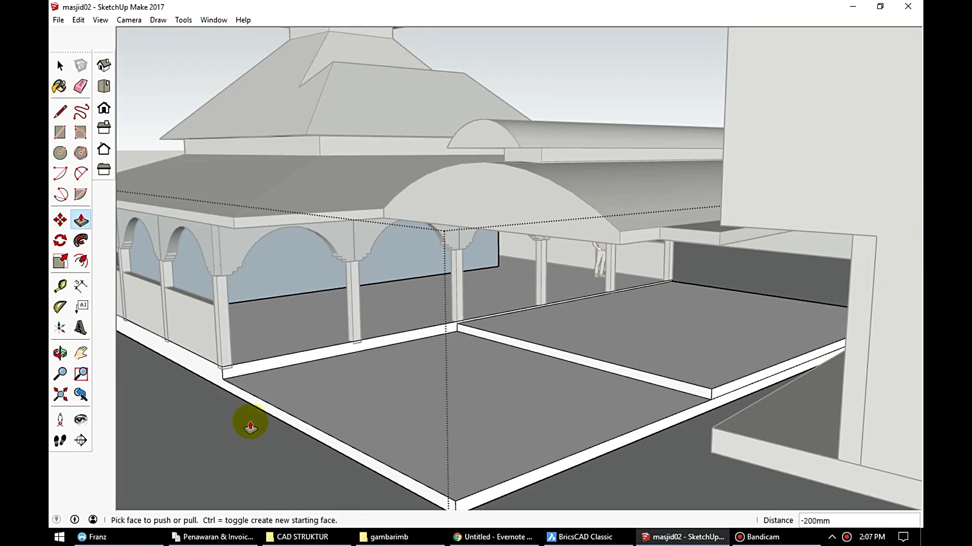
key("p")
Step: Pull out the first step and extend it along the arcade
middle_click_drag(531, 391, 651, 416)
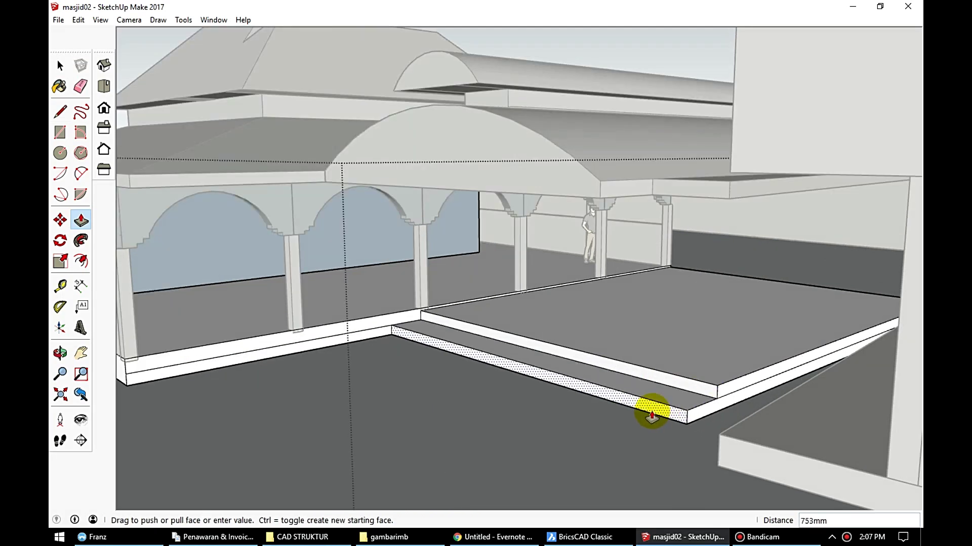
middle_click_drag(262, 370, 342, 369)
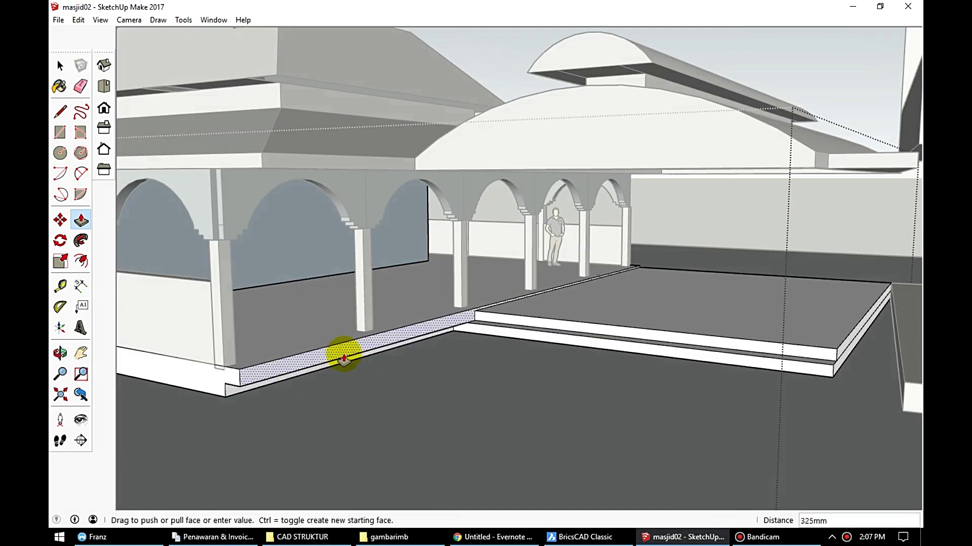
left_click(474, 315)
scroll(474, 315, "up", 3)
scroll(472, 311, "down", 3)
key("l")
key("p")
middle_click_drag(471, 312, 306, 363)
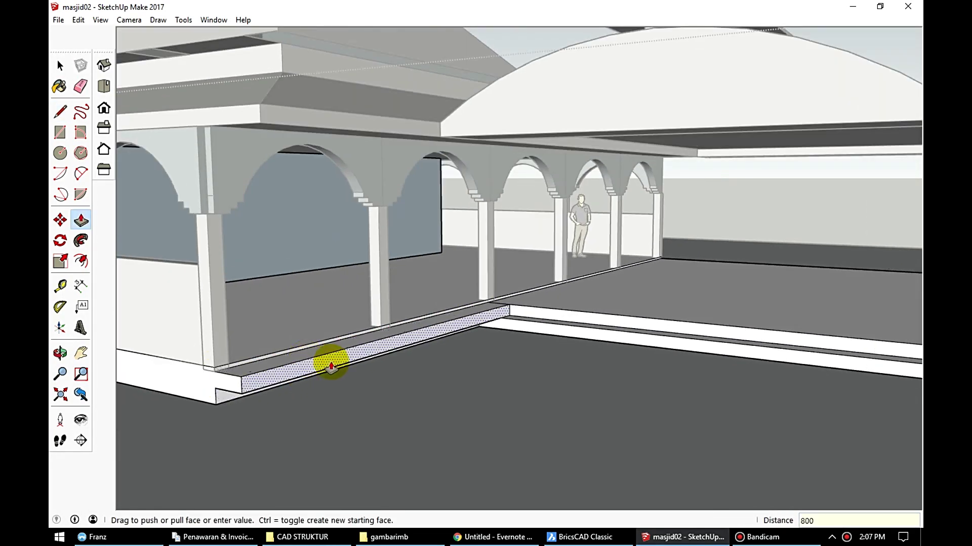
left_click(271, 415)
Step: Pull out the second step face along the porch's front edge
middle_click_drag(271, 414, 511, 373)
key("e")
key("space")
scroll(750, 347, "down", 5)
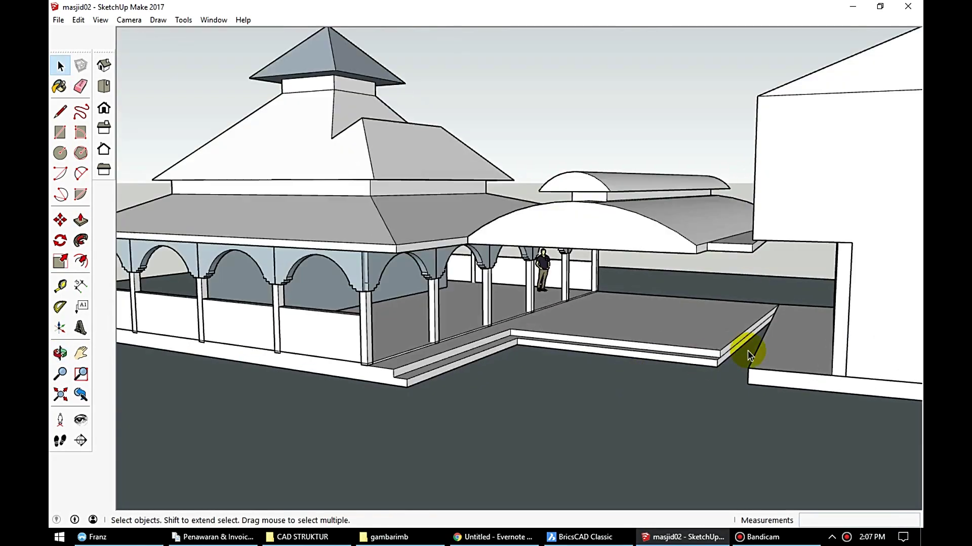
scroll(688, 363, "up", 5)
middle_click_drag(688, 363, 776, 335)
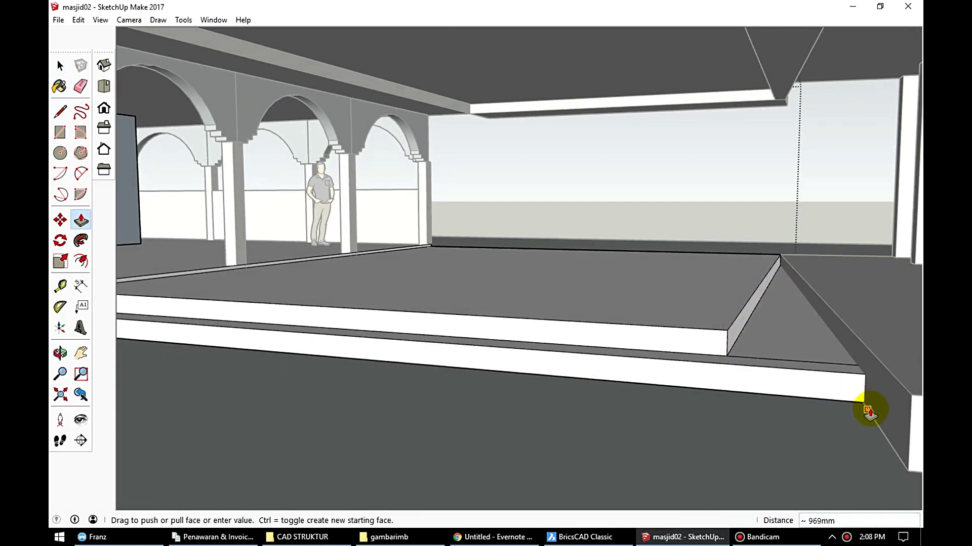
left_click(857, 344)
middle_click_drag(857, 344, 822, 348)
left_click(831, 287)
scroll(701, 373, "down", 5)
mouse_move(701, 373)
middle_mouse_down()
mouse_move(428, 404)
mouse_move(549, 283)
middle_mouse_up()
key("space")
scroll(606, 354, "up", 3)
Step: Draw a line from the building's floor corner to the front of the step
key("l")
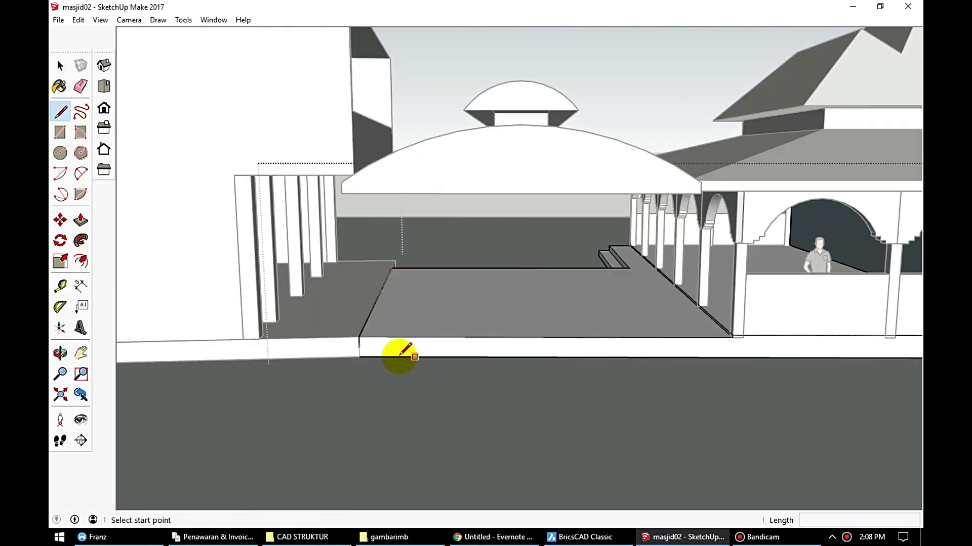
left_click(726, 336)
scroll(729, 338, "up", 2)
scroll(731, 340, "up", 2)
scroll(719, 354, "up", 2)
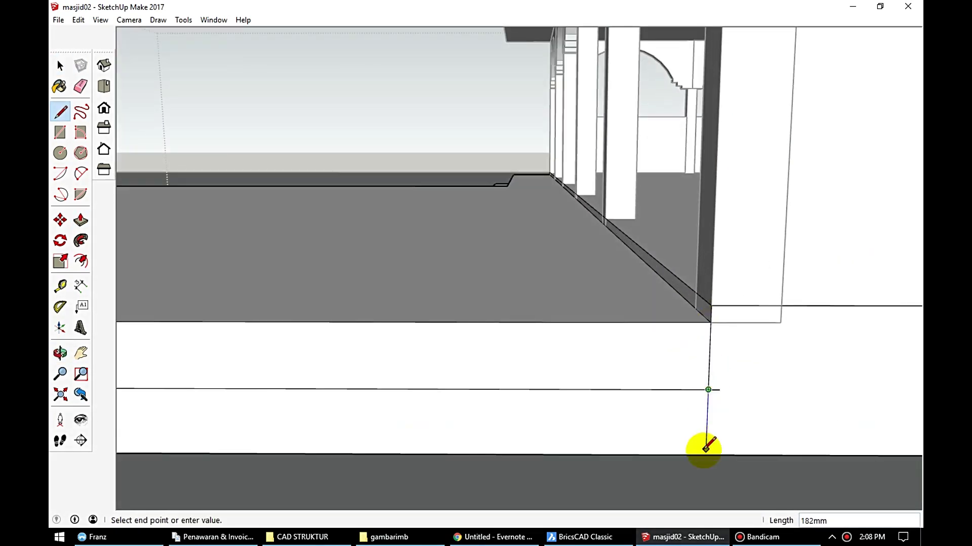
left_click(707, 448)
Step: Reorient from the front view to a low oblique view over the courtyard
key("p")
key("e")
mouse_move(697, 393)
middle_mouse_down()
mouse_move(623, 354)
mouse_move(503, 387)
middle_mouse_up()
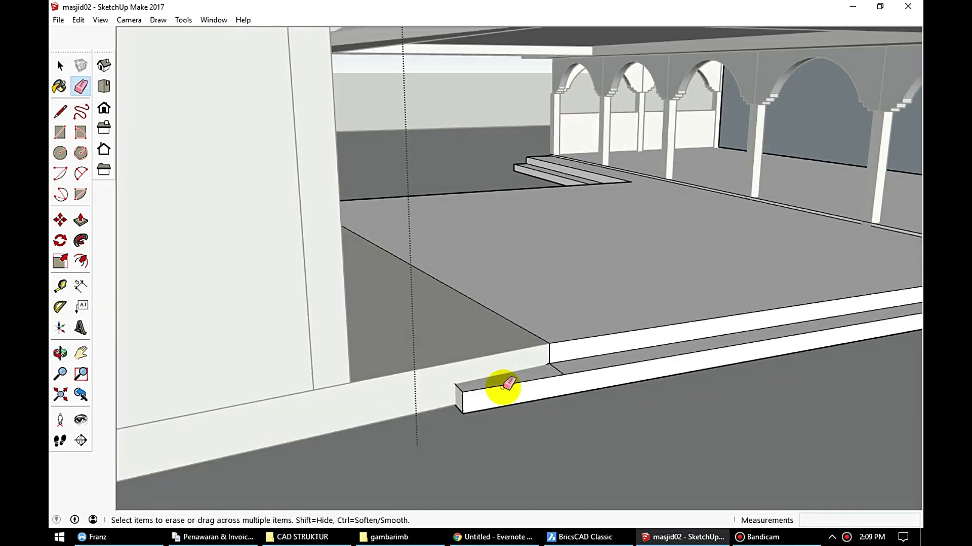
key("space")
scroll(557, 105, "down", 5)
scroll(451, 325, "up", 3)
scroll(442, 308, "up", 3)
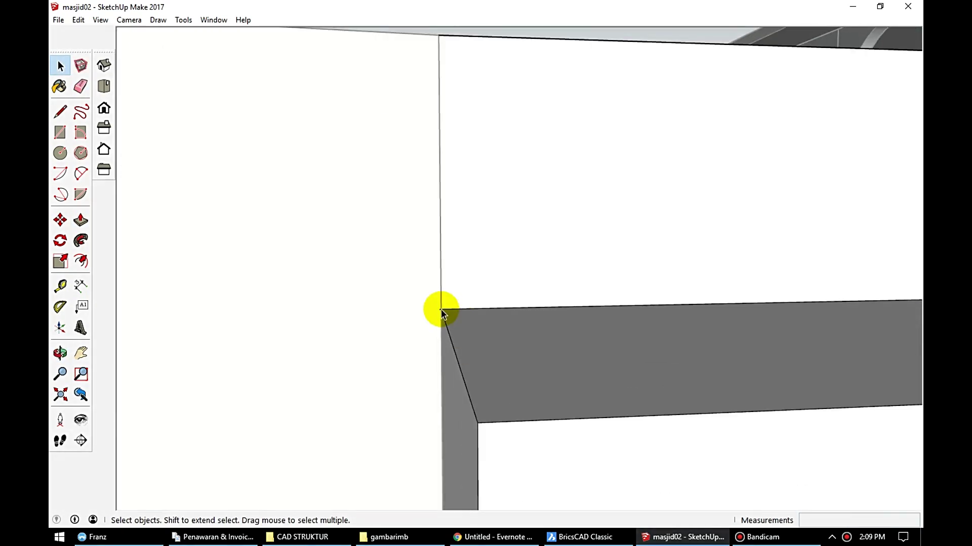
scroll(454, 238, "down", 5)
scroll(454, 237, "down", 5)
left_click(104, 108)
mouse_move(455, 212)
middle_mouse_down()
mouse_move(462, 180)
mouse_move(491, 227)
middle_mouse_up()
mouse_move(491, 228)
left_mouse_down()
mouse_move(620, 321)
mouse_move(620, 358)
left_mouse_up()
scroll(607, 374, "up", 4)
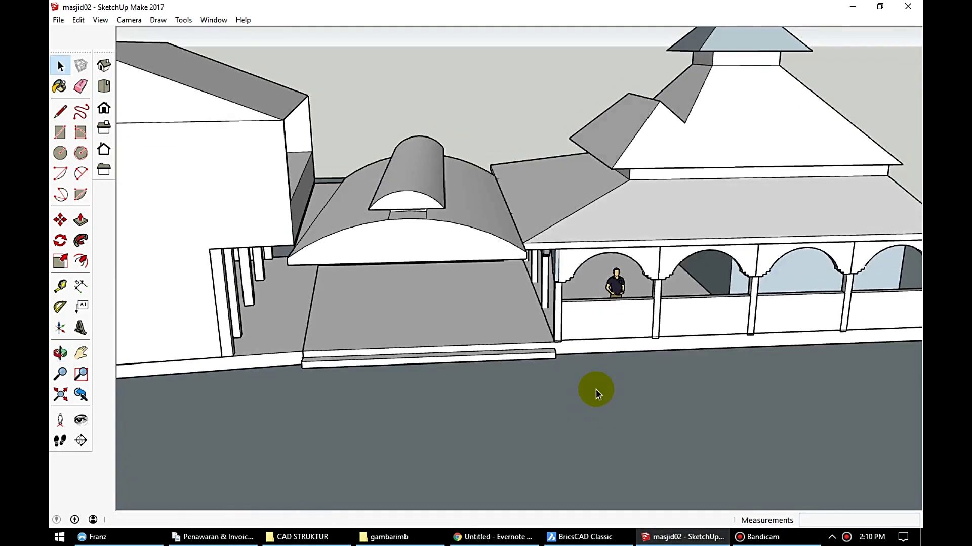
Step: Start the ground outline at the left step corner and add its next segment
key("l")
left_click(556, 358)
scroll(393, 398, "down", 3)
scroll(393, 368, "up", 5)
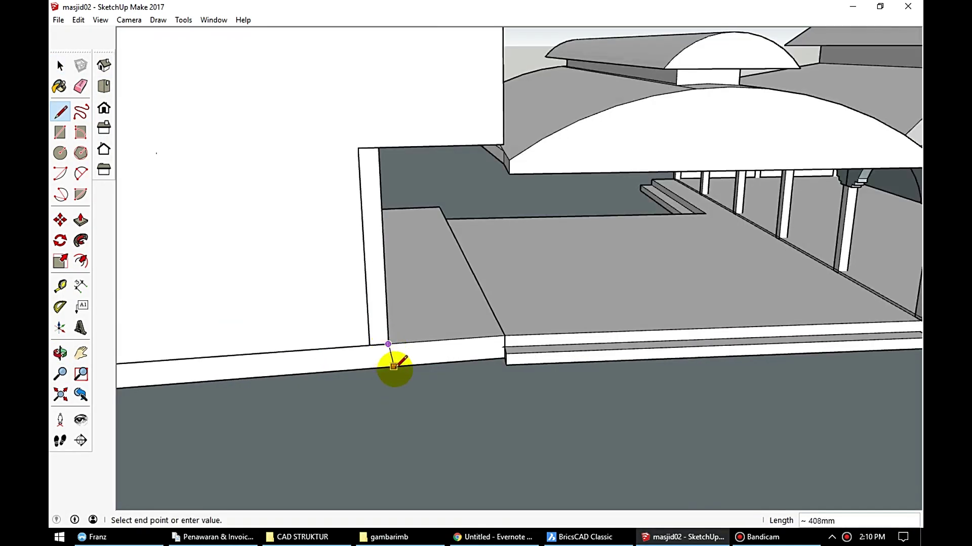
scroll(532, 281, "up", 2)
left_click(531, 281)
scroll(485, 415, "down", 1)
left_click(454, 420)
Step: Close the outline and run a long ground line out to its far end
scroll(450, 415, "down", 2)
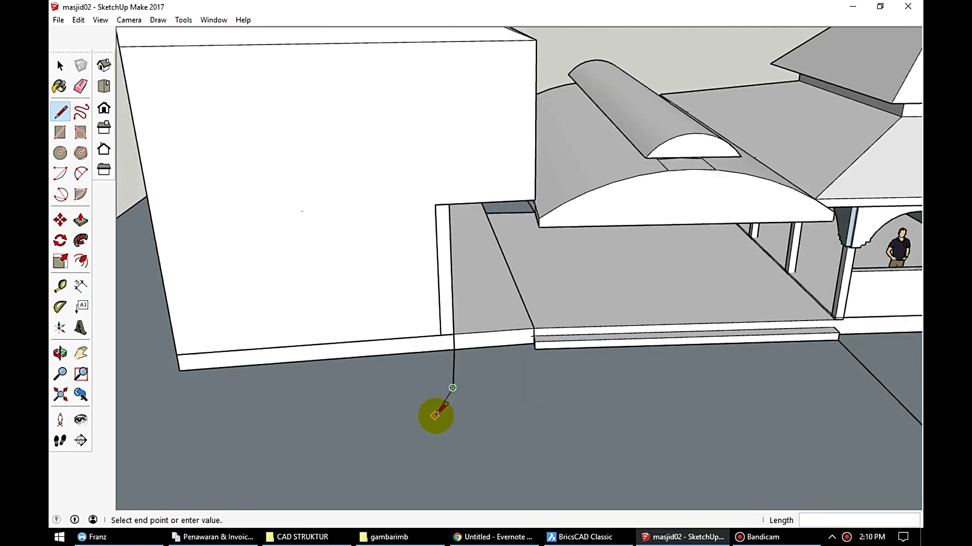
scroll(445, 408, "down", 2)
scroll(629, 428, "down", 3)
scroll(630, 428, "up", 1)
left_click(524, 409)
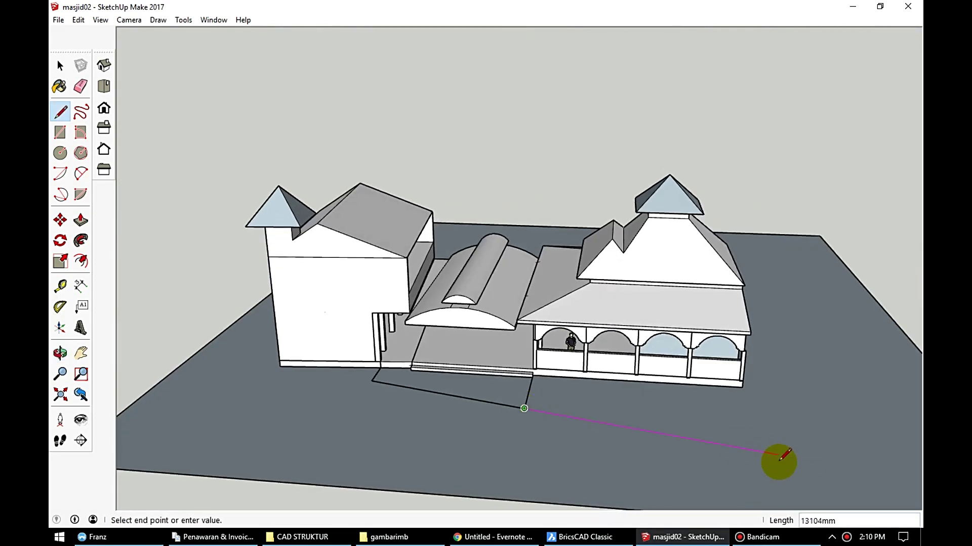
left_click(759, 452)
scroll(399, 386, "up", 2)
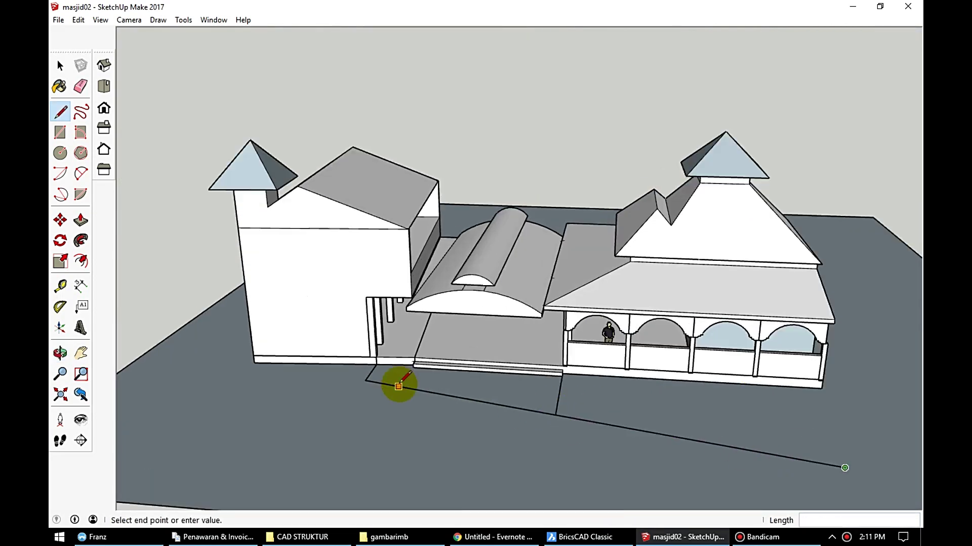
key("space")
left_click(395, 390)
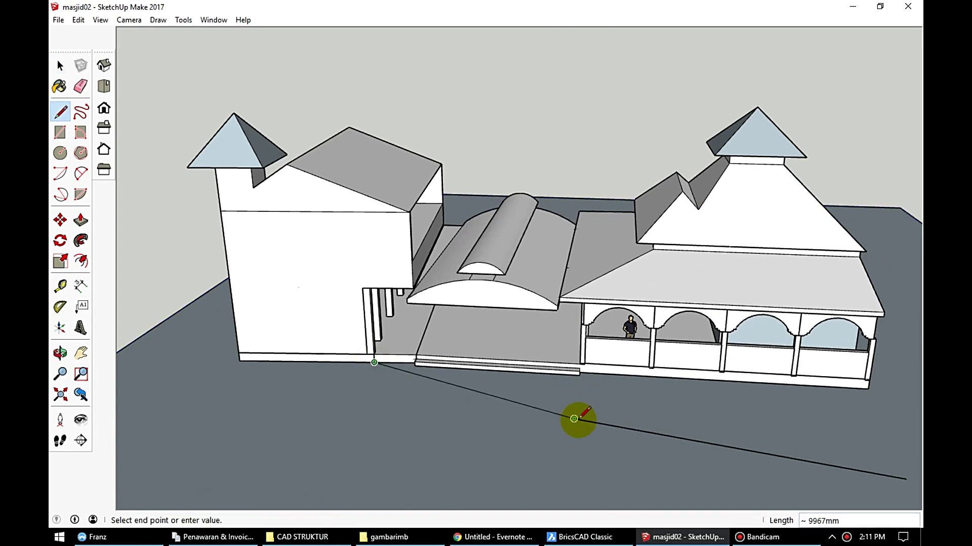
scroll(374, 331, "up", 5)
key("Escape")
Step: Push/Pull the wall face outward into a long, low slab
key("space")
scroll(355, 369, "down", 5)
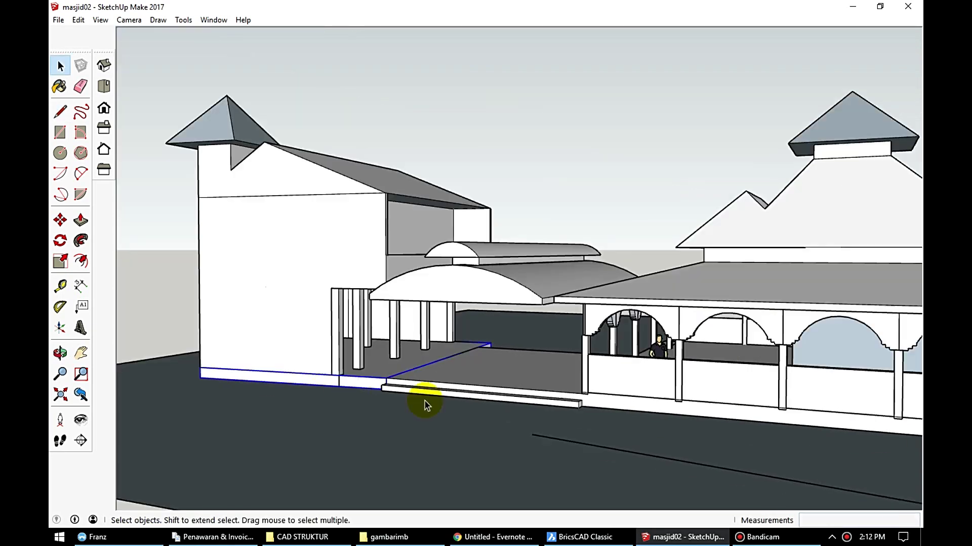
scroll(369, 341, "up", 2)
scroll(419, 339, "up", 2)
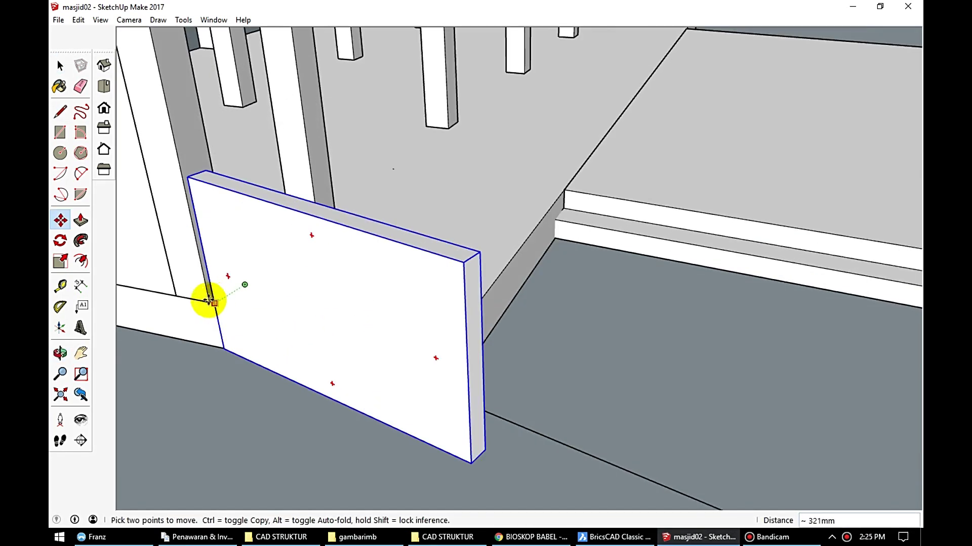
key("space")
scroll(401, 295, "down", 5)
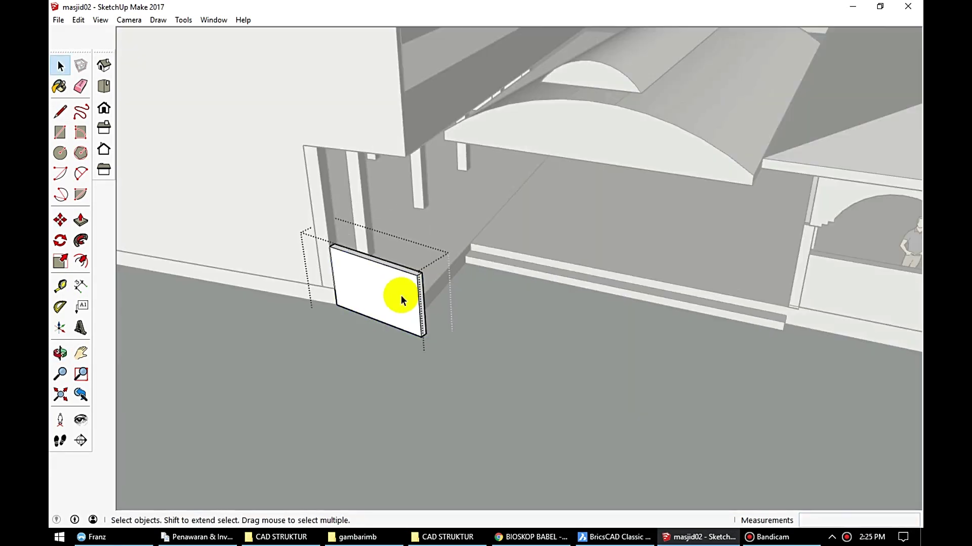
key("p")
left_click(439, 326)
scroll(764, 440, "down", 3)
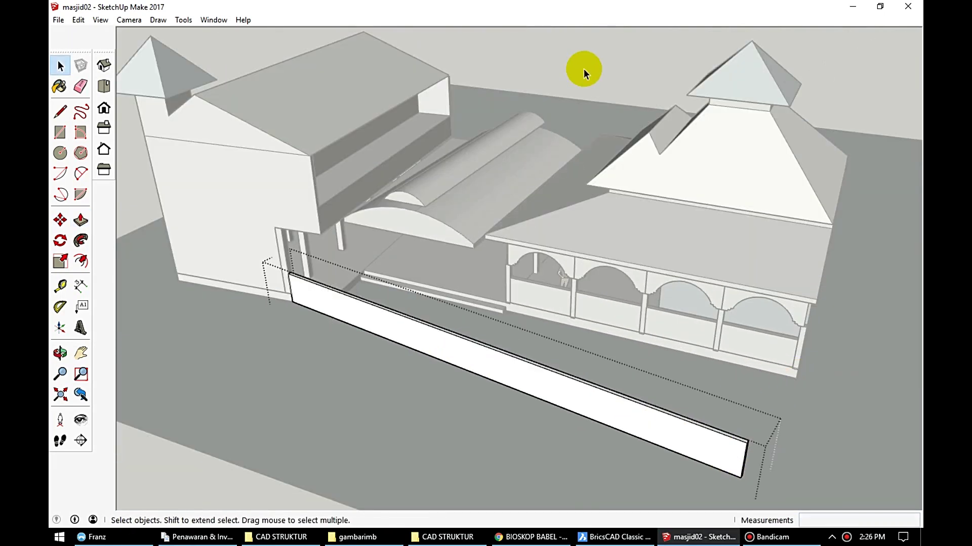
middle_click_drag(583, 74, 455, 152)
Step: Rotate the slab 15° about its end to line up with the front edge
left_click(60, 240)
left_click(299, 337)
left_click(354, 339)
scroll(484, 359, "down", 2)
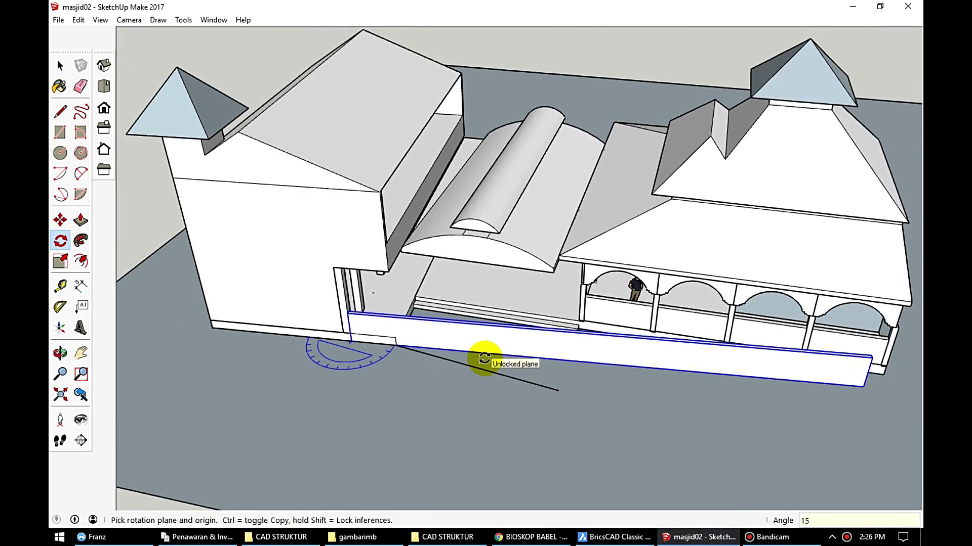
scroll(484, 358, "up", 3)
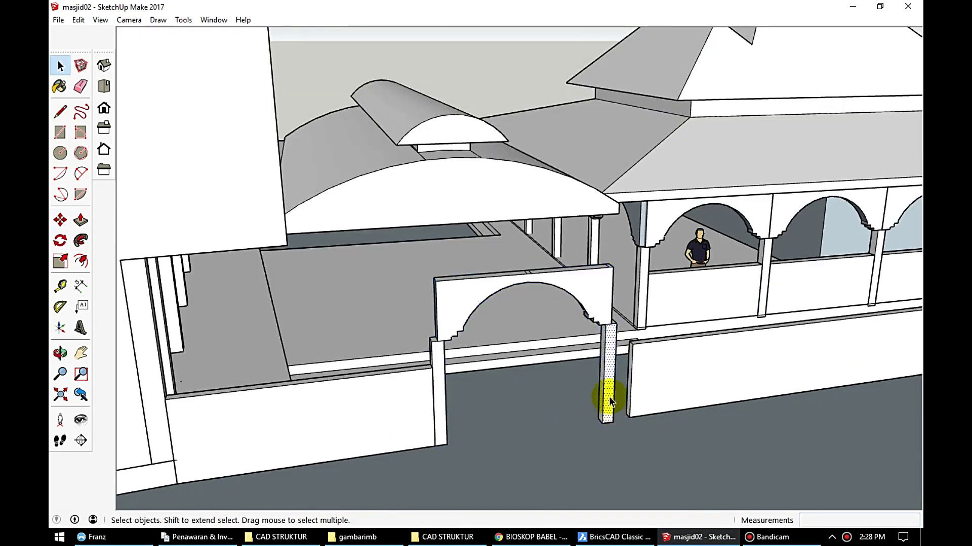
Step: Select the gate column and begin shaping the gate's arch face
left_click(610, 402)
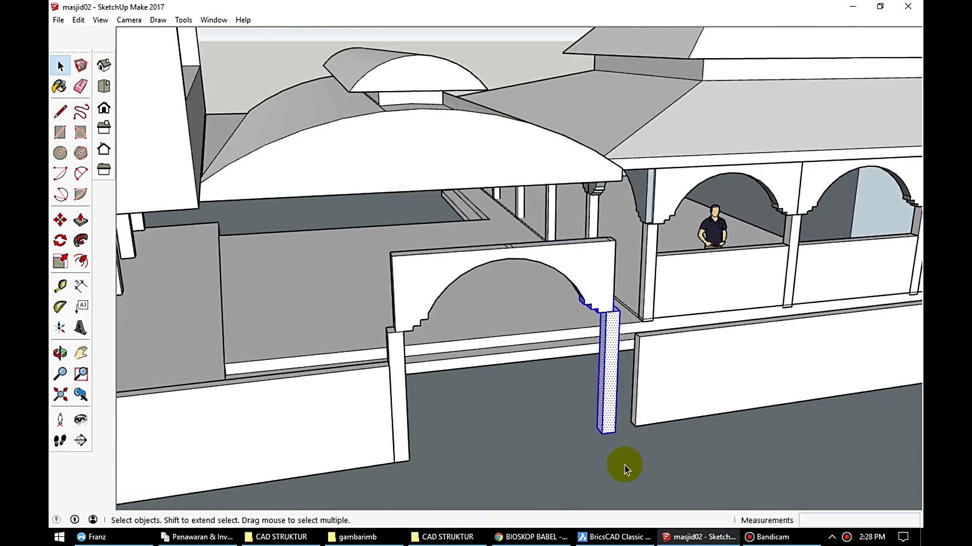
right_click(429, 291)
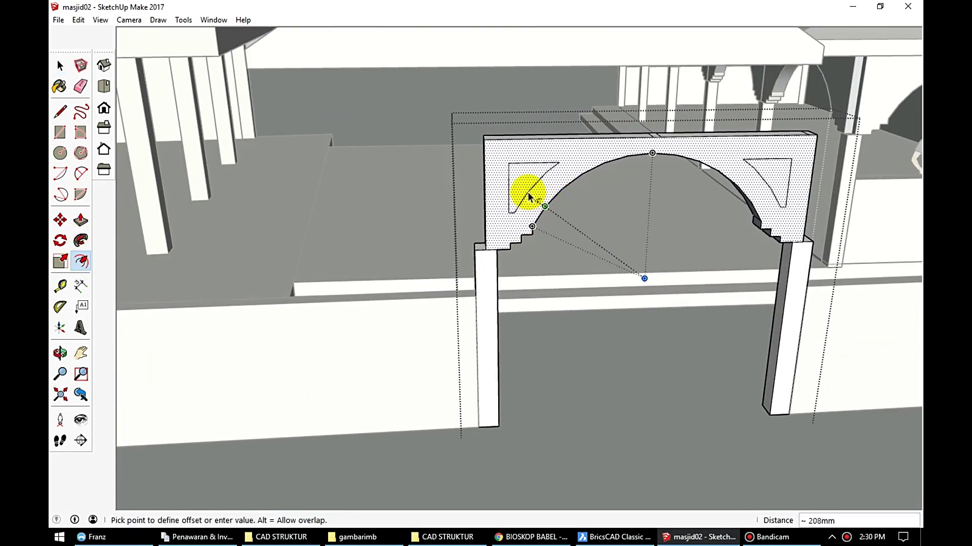
key("Escape")
key("a")
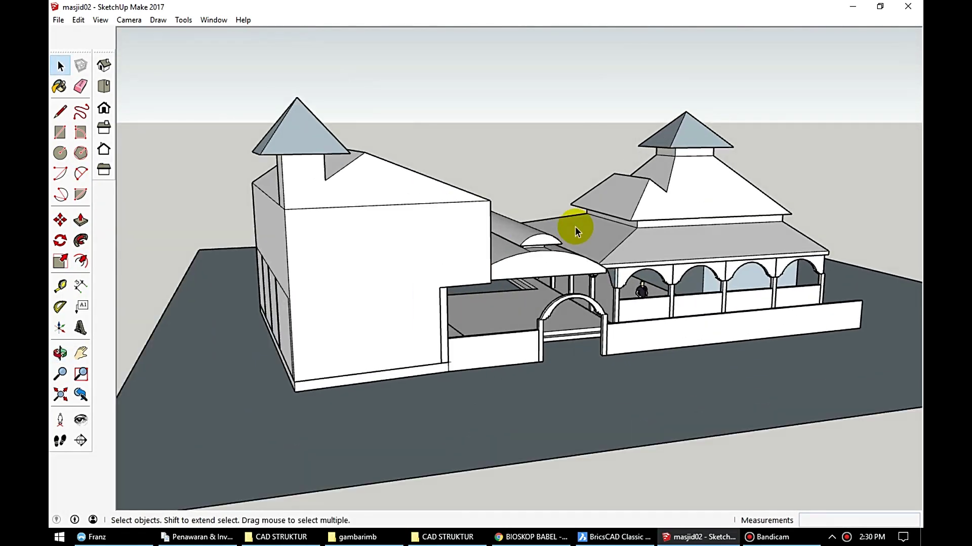
Step: Save the model under the name masjid02color
left_click(58, 19)
left_click(20, 62)
type("masjid02color")
key("Return")
Step: Paint the vaulted roof and inner dome face with Translucent Glass Blue
left_click(181, 23)
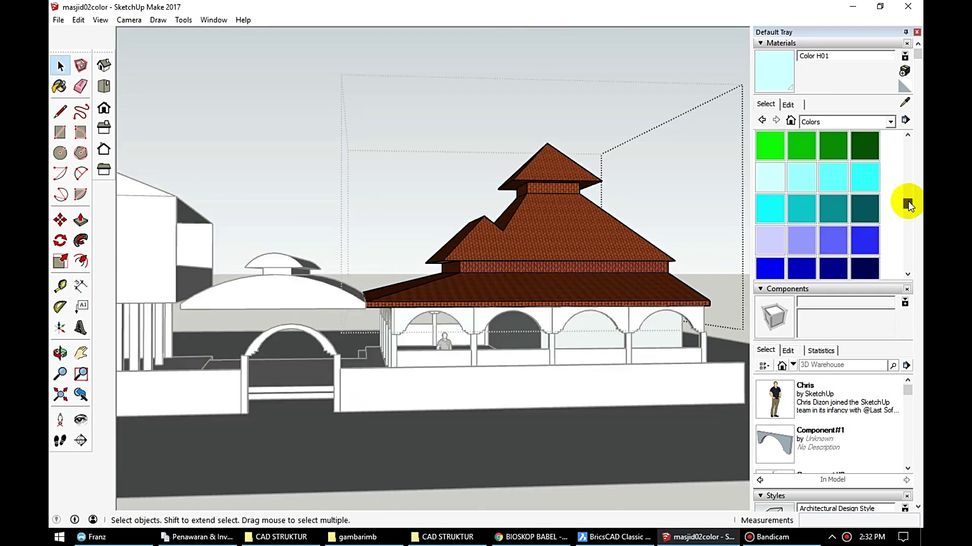
left_click_drag(908, 204, 907, 242)
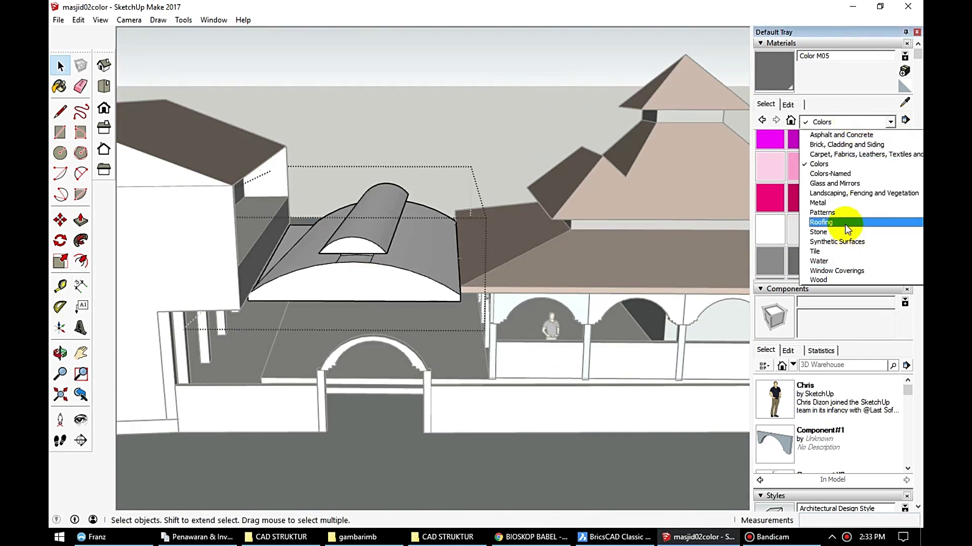
left_click(860, 174)
left_click(890, 121)
left_click(849, 212)
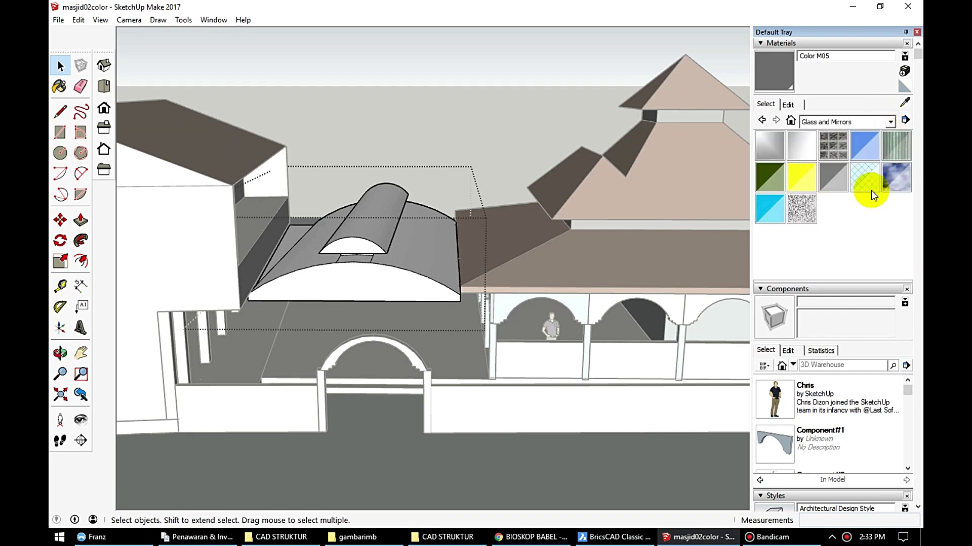
left_click(429, 261)
mouse_move(429, 260)
middle_mouse_down()
mouse_move(381, 246)
mouse_move(332, 262)
mouse_move(301, 234)
middle_mouse_up()
left_click(380, 243)
Step: Orbit over and under the glass dome to inspect the columns beneath
key("space")
mouse_move(180, 229)
middle_mouse_down()
mouse_move(373, 265)
mouse_move(512, 336)
mouse_move(310, 162)
mouse_move(401, 282)
mouse_move(679, 324)
mouse_move(505, 186)
mouse_move(499, 310)
mouse_move(435, 269)
middle_mouse_up()
key("b")
mouse_move(678, 113)
middle_mouse_down()
mouse_move(642, 218)
mouse_move(531, 223)
mouse_move(565, 344)
mouse_move(602, 312)
mouse_move(525, 304)
mouse_move(640, 339)
middle_mouse_up()
key("e")
scroll(324, 334, "up", 5)
mouse_move(324, 334)
middle_mouse_down()
mouse_move(470, 229)
mouse_move(383, 237)
middle_mouse_up()
middle_click_drag(516, 254, 397, 253)
Step: Enter the dome group for editing and choose Colors > Color I04
scroll(386, 218, "up", 3)
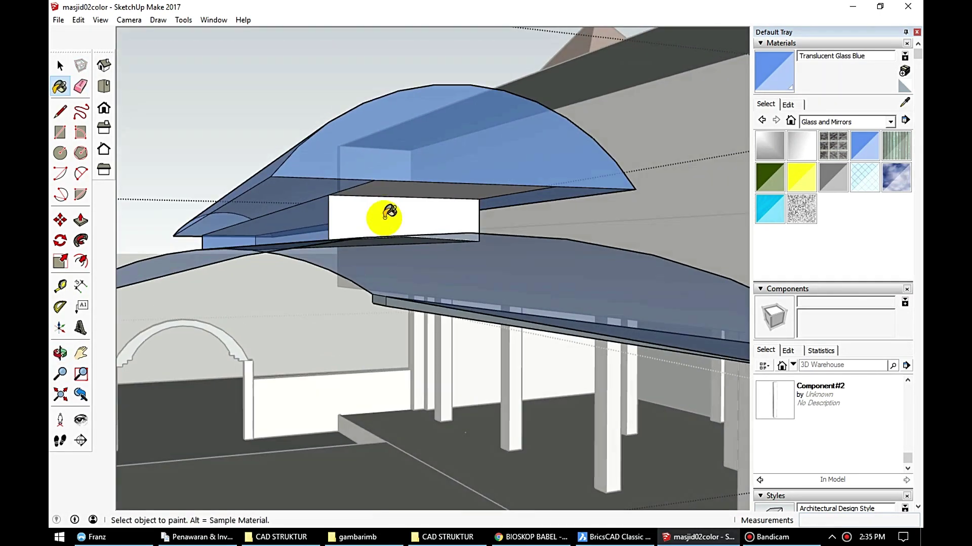
scroll(386, 217, "up", 2)
key("e")
scroll(572, 183, "down", 5)
mouse_move(516, 271)
middle_mouse_down()
mouse_move(575, 288)
mouse_move(456, 283)
middle_mouse_up()
key("space")
double_click(402, 232)
left_click_drag(907, 144, 907, 217)
scroll(444, 217, "down", 3)
Step: Orbit around the canopy to review its opaque blue Color I04 finish
mouse_move(460, 162)
middle_mouse_down()
mouse_move(455, 141)
mouse_move(399, 216)
mouse_move(503, 152)
middle_mouse_up()
scroll(412, 224, "up", 5)
key("r")
key("l")
mouse_move(328, 258)
middle_mouse_down()
mouse_move(330, 206)
mouse_move(321, 217)
mouse_move(368, 228)
mouse_move(425, 275)
middle_mouse_up()
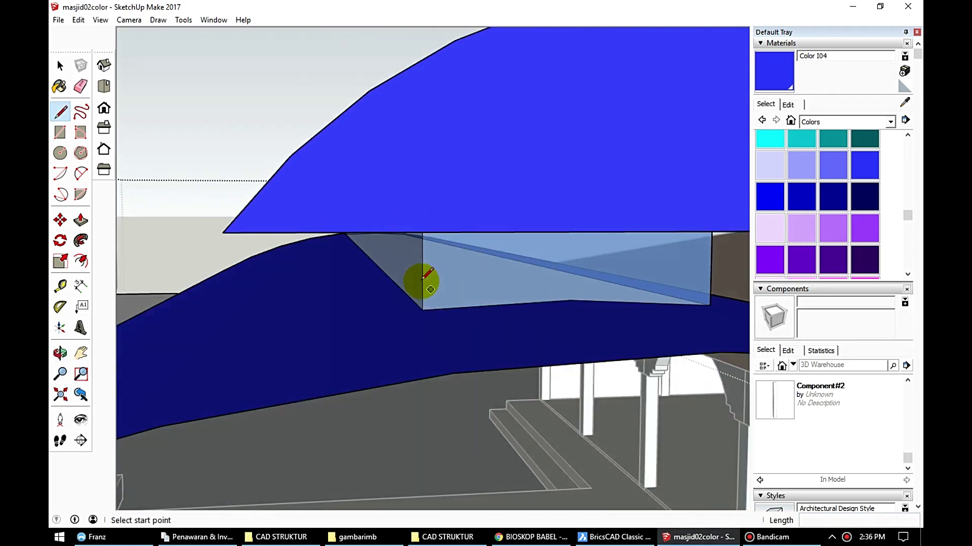
mouse_move(422, 308)
middle_mouse_down()
mouse_move(612, 316)
mouse_move(405, 336)
mouse_move(397, 253)
middle_mouse_up()
key("Escape")
key("space")
mouse_move(635, 289)
middle_mouse_down()
mouse_move(468, 377)
mouse_move(425, 412)
middle_mouse_up()
Step: Paint the arcade eave band red with Color A05
scroll(601, 282, "down", 5)
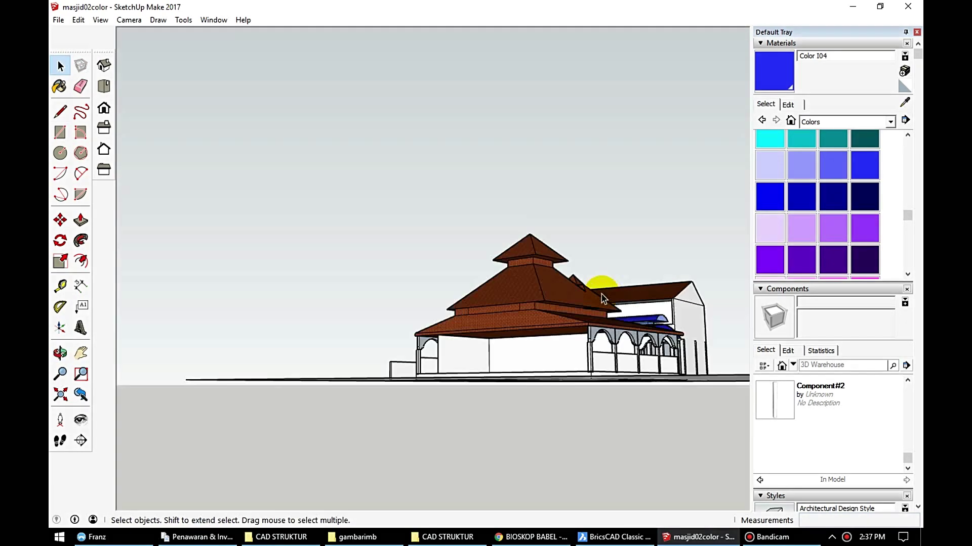
scroll(539, 325, "up", 5)
scroll(682, 292, "up", 2)
scroll(681, 292, "down", 3)
left_click_drag(907, 215, 909, 147)
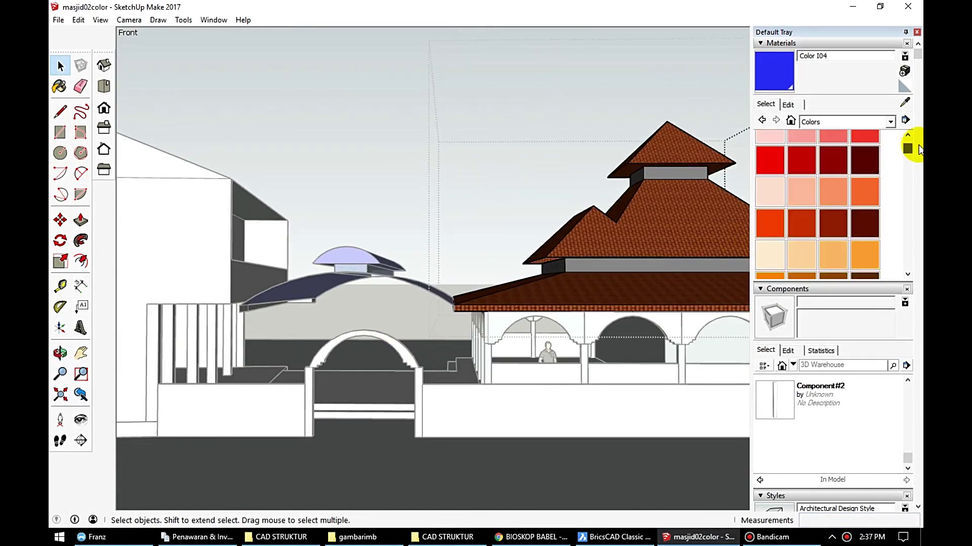
left_click(770, 177)
scroll(485, 298, "up", 3)
left_click(486, 298)
mouse_move(486, 298)
middle_mouse_down()
mouse_move(578, 287)
mouse_move(473, 310)
mouse_move(401, 271)
mouse_move(456, 213)
mouse_move(459, 230)
middle_mouse_up()
scroll(577, 287, "down", 5)
scroll(430, 252, "up", 3)
Step: Sample the canopy blue, then pick Fencing Picket Concave from Landscaping, Fencing and Vegetation
left_click(430, 252, "alt")
scroll(455, 191, "up", 3)
left_click(890, 122)
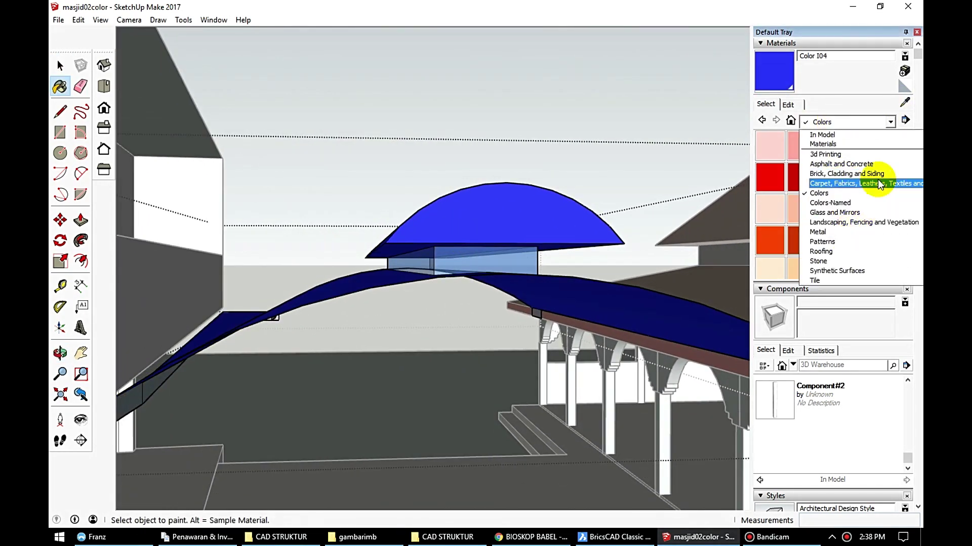
left_click(864, 222)
left_click_drag(908, 147, 909, 242)
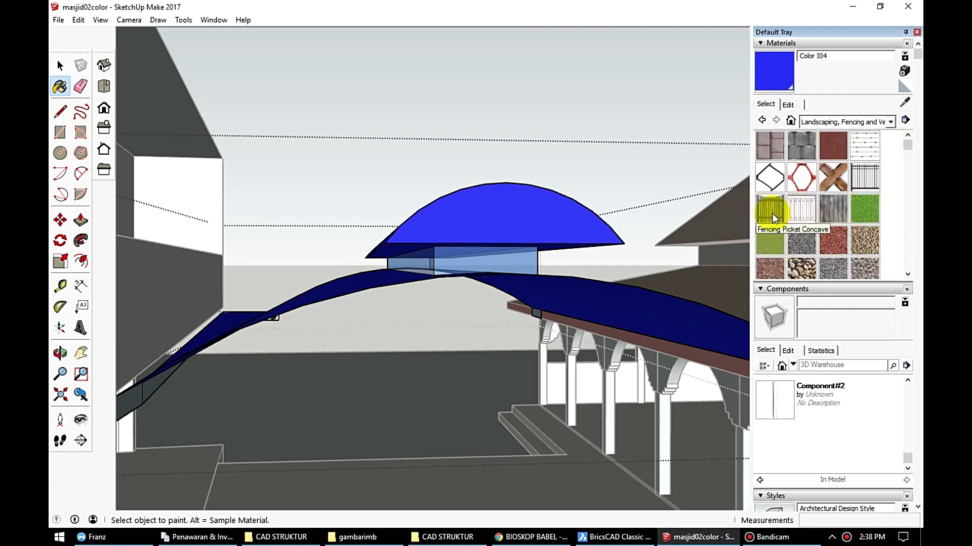
left_click(770, 208)
Step: Sample Color H01 from the arcade
scroll(434, 260, "down", 5)
scroll(499, 267, "down", 3)
scroll(662, 368, "up", 3)
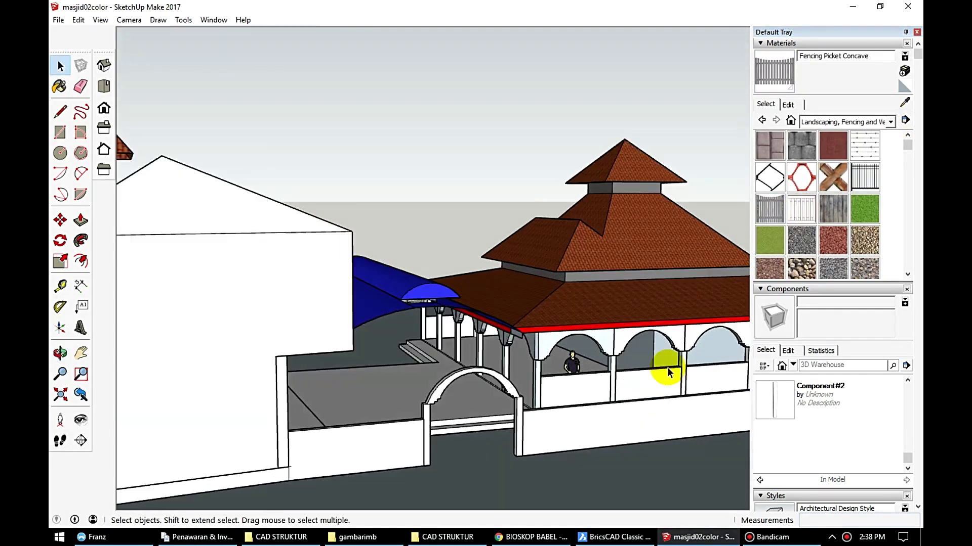
scroll(347, 321, "up", 4)
left_click(905, 102)
left_click(472, 229)
scroll(607, 203, "down", 3)
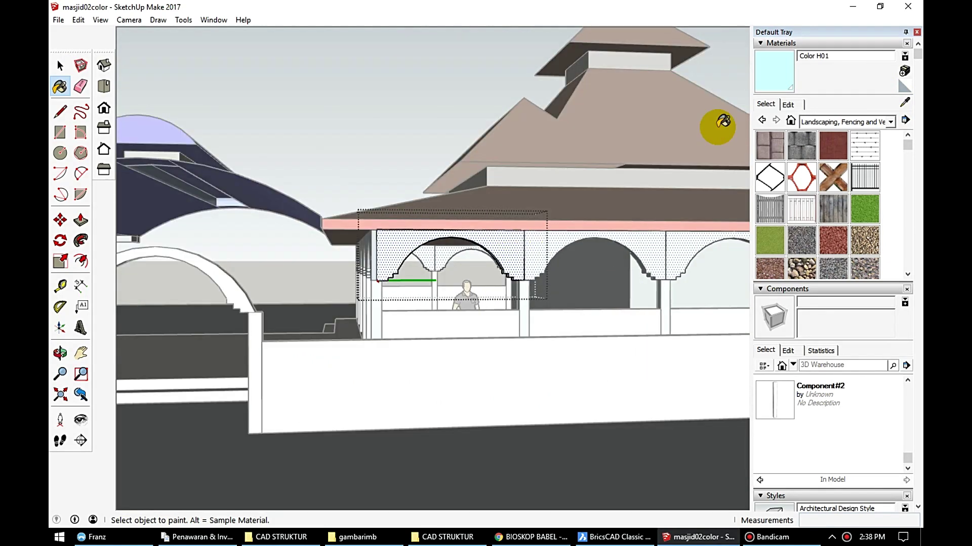
middle_click_drag(720, 123, 683, 259)
Step: Pave the entrance floor with the Tile > Slate material
key("space")
left_click(889, 122)
left_click(814, 252)
scroll(830, 203, "down", 2)
left_click(769, 218)
left_click(284, 344)
middle_click_drag(476, 326, 484, 318)
Step: Apply Tile Limestone Large to a surface near the entrance floor
scroll(369, 401, "up", 3)
scroll(347, 278, "up", 3)
scroll(347, 278, "down", 6)
scroll(785, 245, "down", 2)
scroll(785, 245, "up", 2)
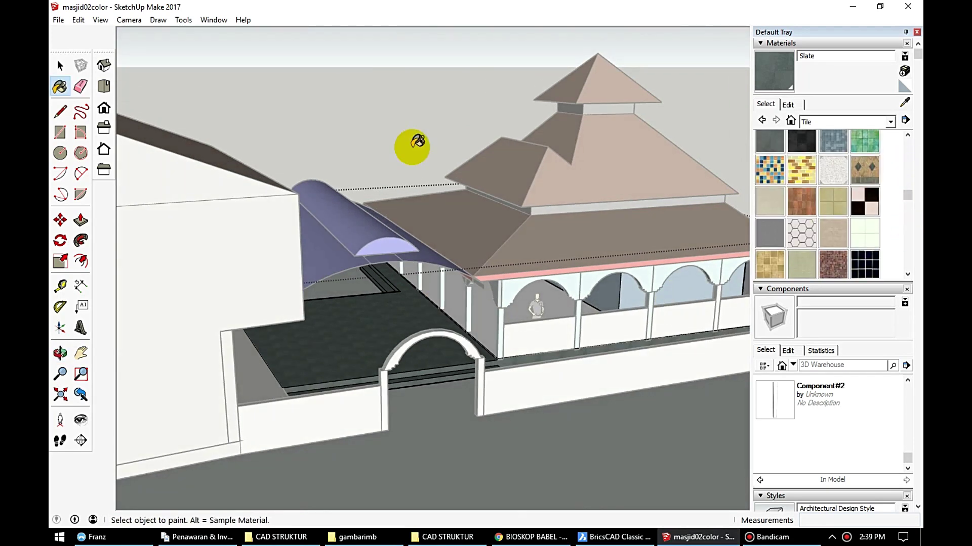
left_click(863, 195)
left_click(481, 308)
key("space")
mouse_move(481, 308)
middle_mouse_down()
mouse_move(439, 247)
mouse_move(304, 282)
middle_mouse_up()
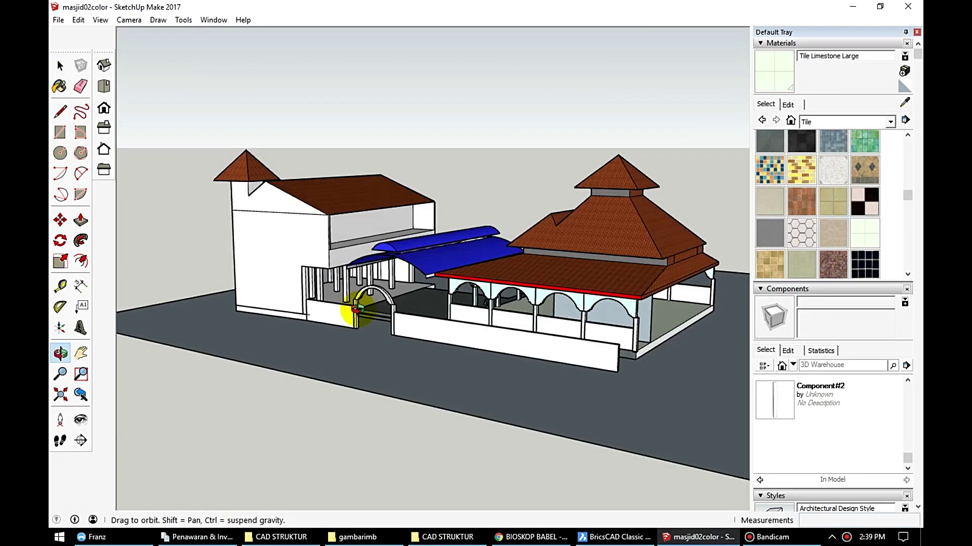
Step: Copy the edge under the left roof 150 mm and push the new strip out 1200 mm
scroll(304, 282, "up", 5)
scroll(233, 271, "up", 3)
key("m")
left_click(233, 271)
key("ctrl")
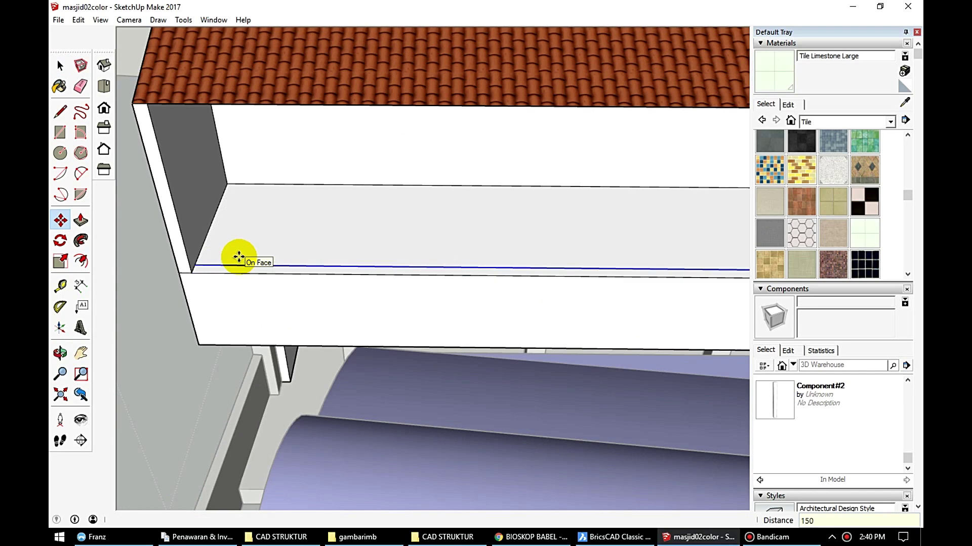
key("p")
mouse_move(211, 341)
middle_mouse_down()
mouse_move(608, 75)
mouse_move(493, 246)
mouse_move(245, 473)
middle_mouse_up()
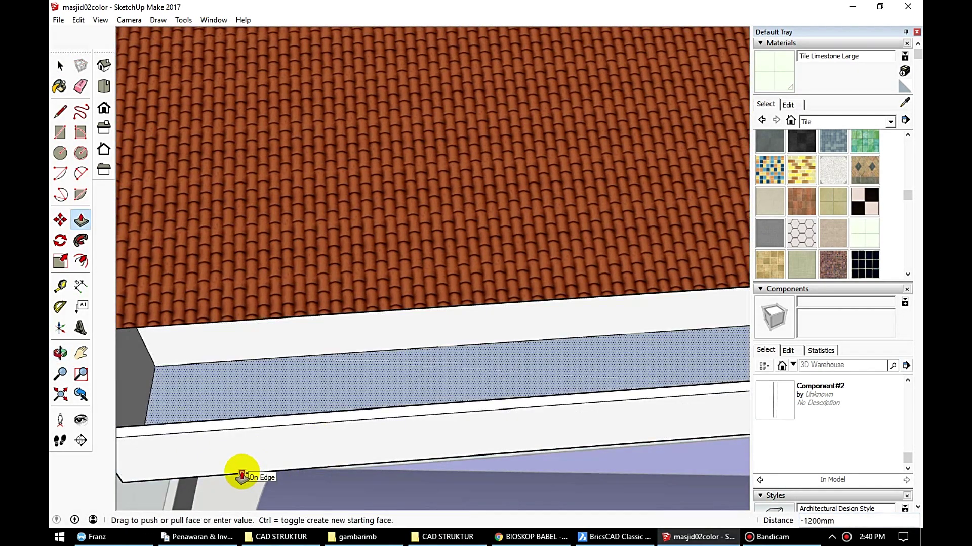
scroll(679, 93, "down", 5)
middle_click_drag(679, 93, 495, 327)
key("space")
Step: Sample the blue material from the arch roof and view the blue slab over the columns
scroll(495, 326, "up", 5)
middle_click_drag(473, 281, 749, 189)
key("b")
left_click(445, 293, "alt")
scroll(513, 301, "up", 3)
scroll(513, 302, "down", 5)
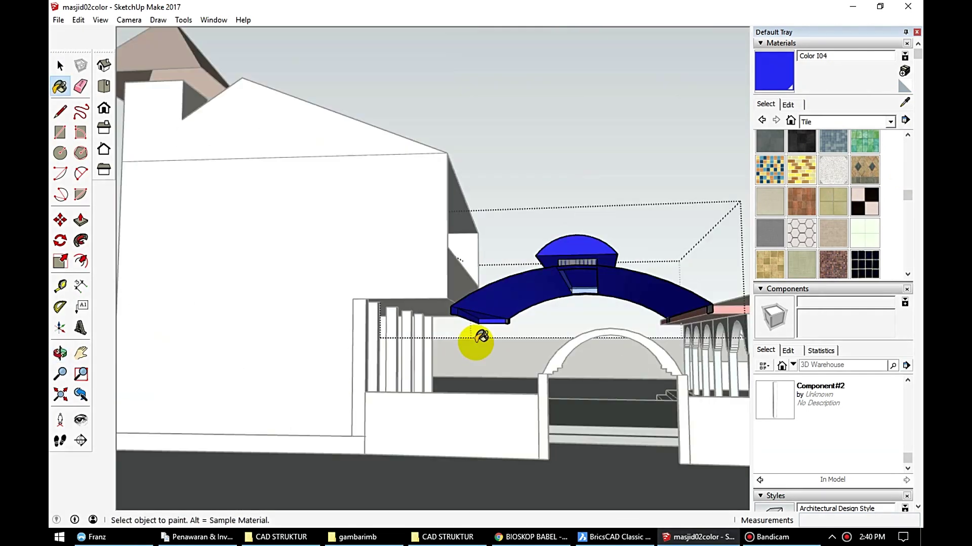
scroll(478, 341, "up", 5)
mouse_move(440, 347)
middle_mouse_down()
mouse_move(282, 352)
mouse_move(790, 267)
middle_mouse_up()
Step: Orbit around the mosque from an aerial view down to a low side view
key("e")
scroll(422, 324, "up", 3)
scroll(423, 324, "down", 5)
scroll(290, 388, "up", 5)
scroll(232, 287, "down", 5)
scroll(261, 373, "up", 5)
scroll(277, 336, "down", 5)
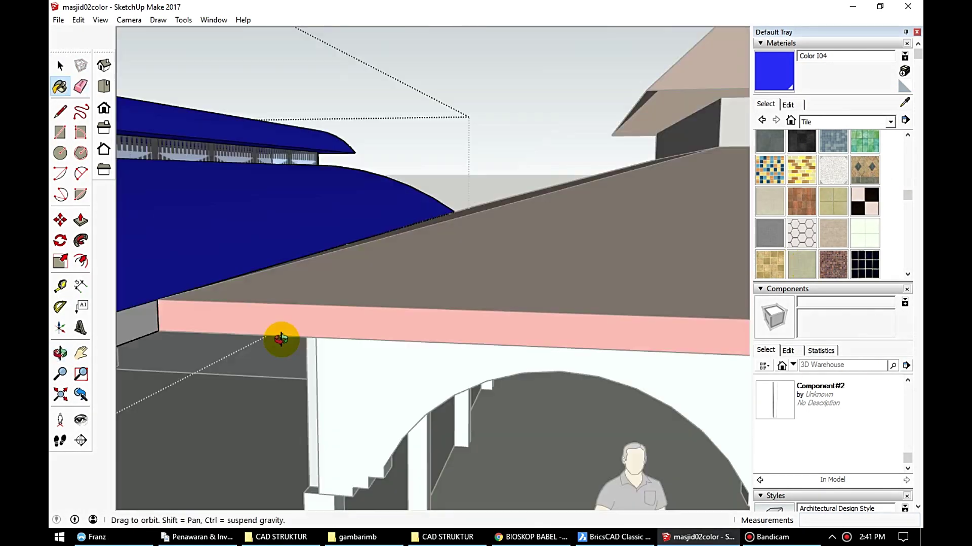
scroll(293, 245, "down", 3)
scroll(293, 245, "down", 3)
middle_click_drag(293, 245, 500, 434)
left_click_drag(500, 435, 430, 151)
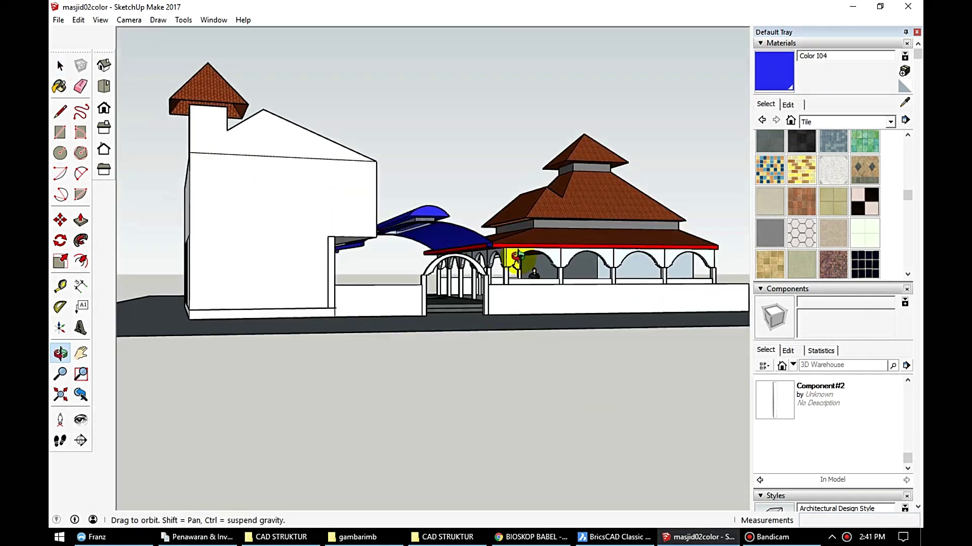
key("space")
Step: Open the File menu to export the rendered views of the finished mosque
left_click(58, 20)
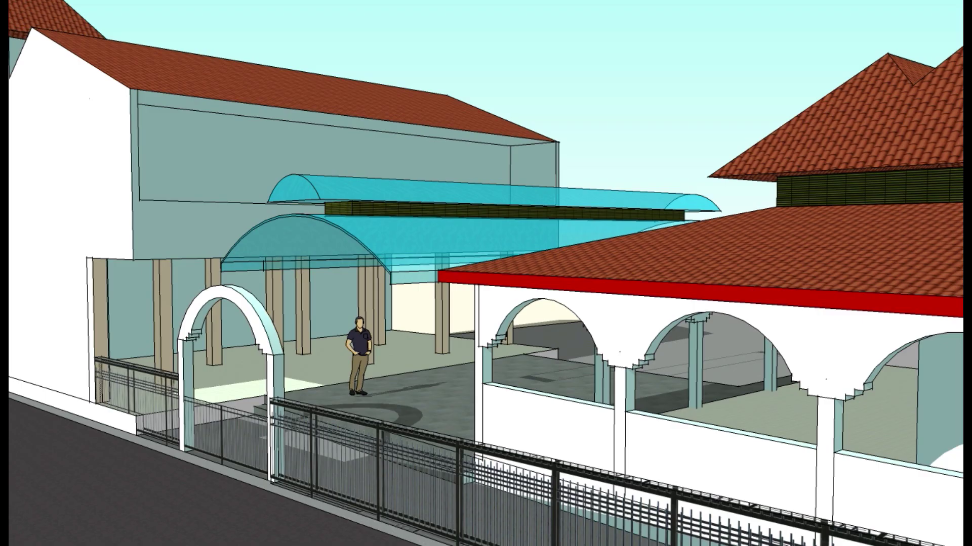